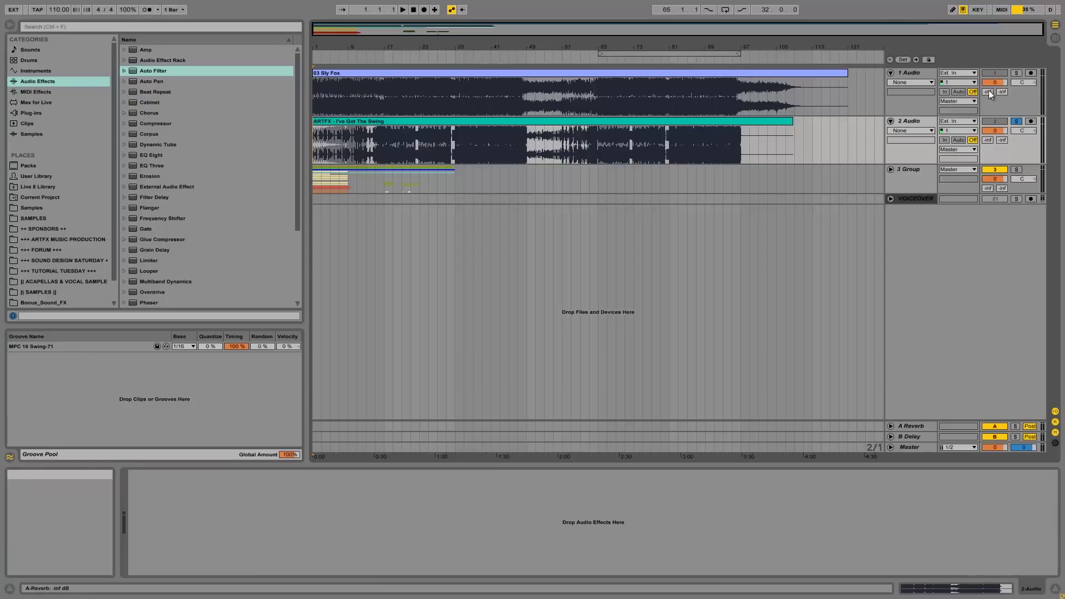
Step: Solo the 3 Group track and unfold it to show the tracks inside
left_click(927, 172)
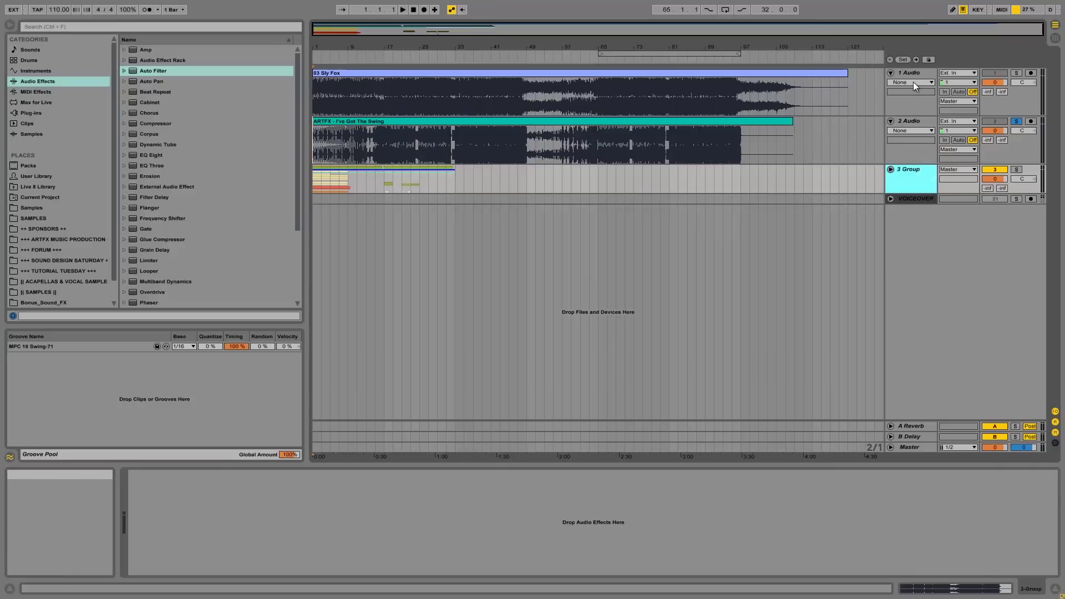
left_click(1017, 170)
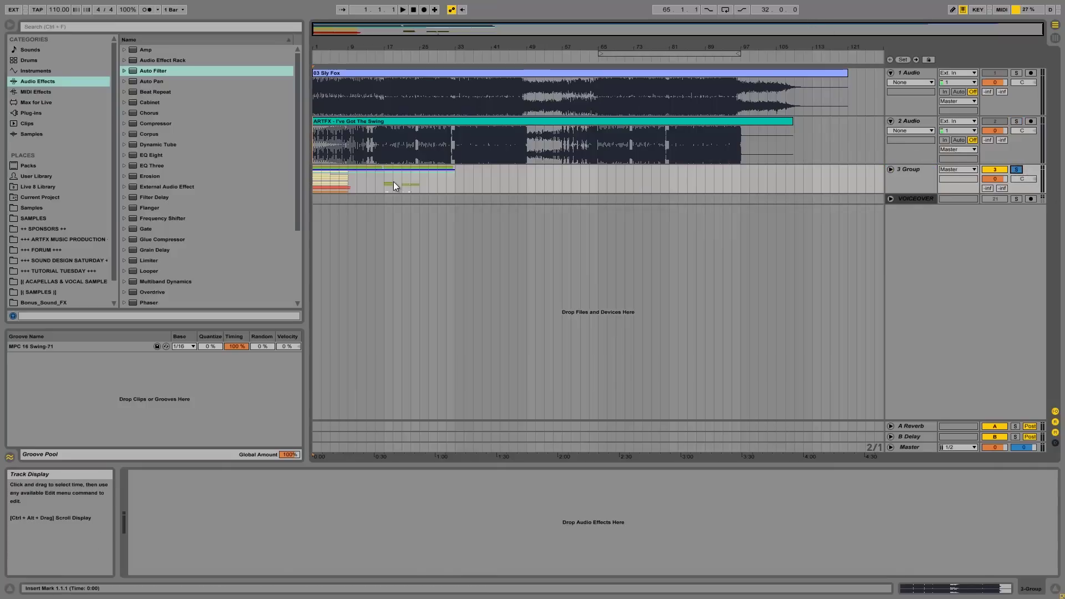
left_click(891, 169)
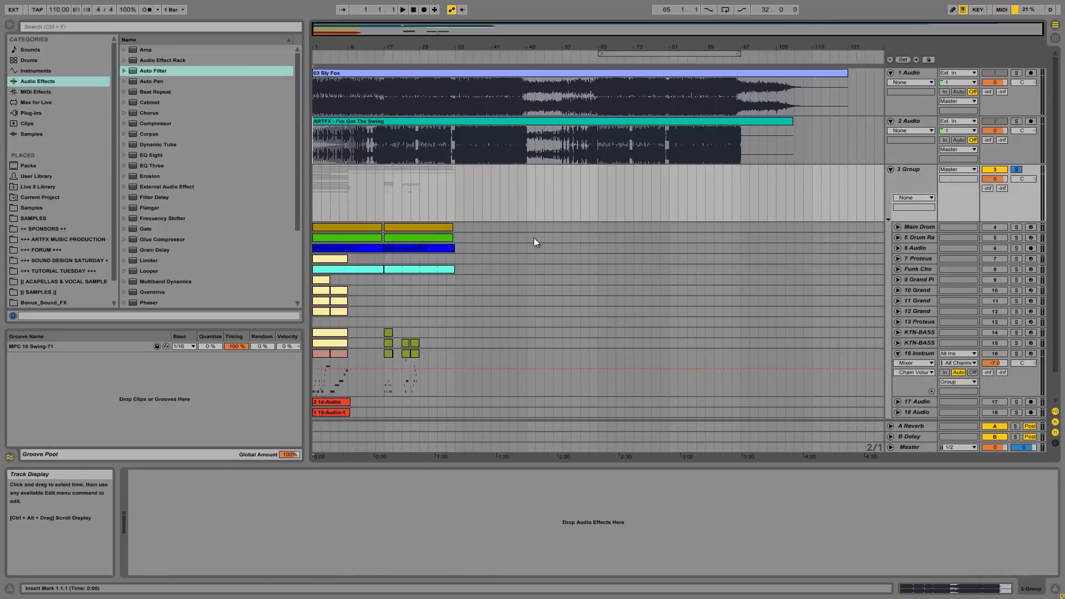
scroll(534, 238, "down", 1)
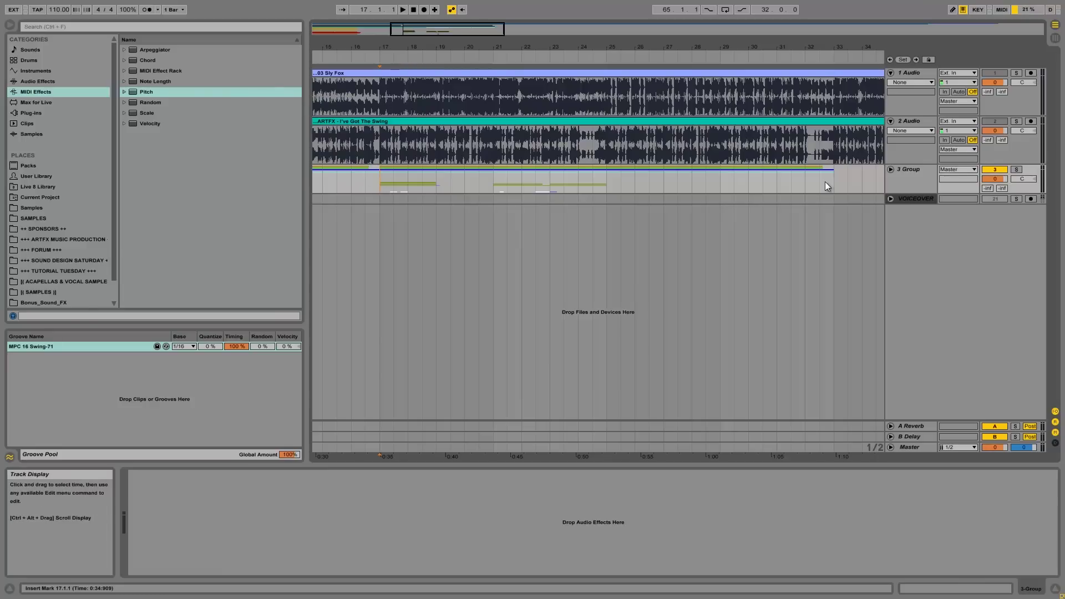
Step: Unfold the 3 Group track, solo the KTN-BASS track 14 and play its clip from bar 17
left_click(889, 169)
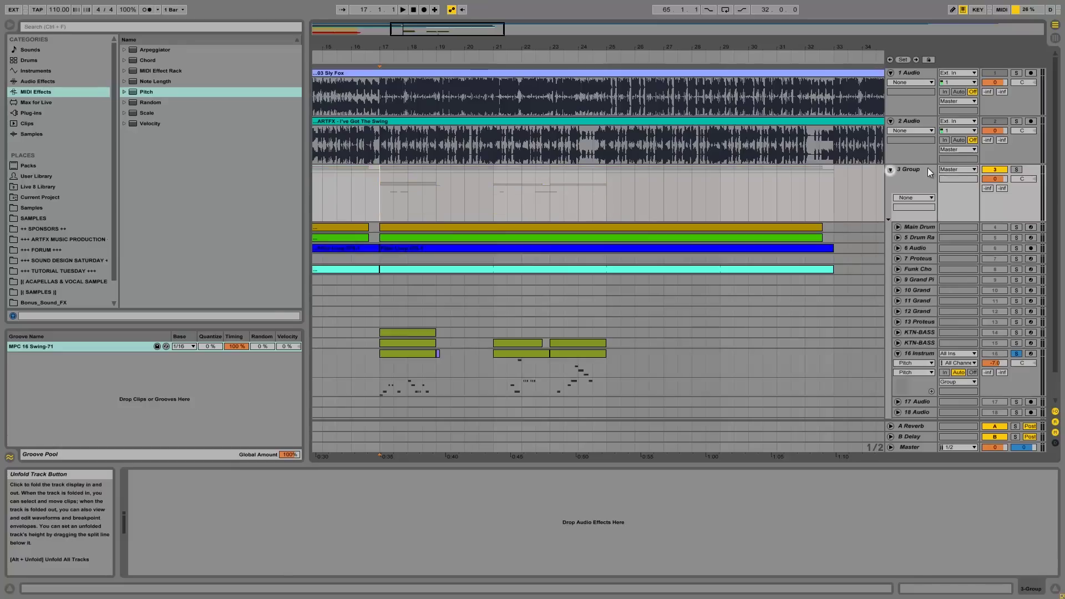
scroll(511, 279, "down", 2)
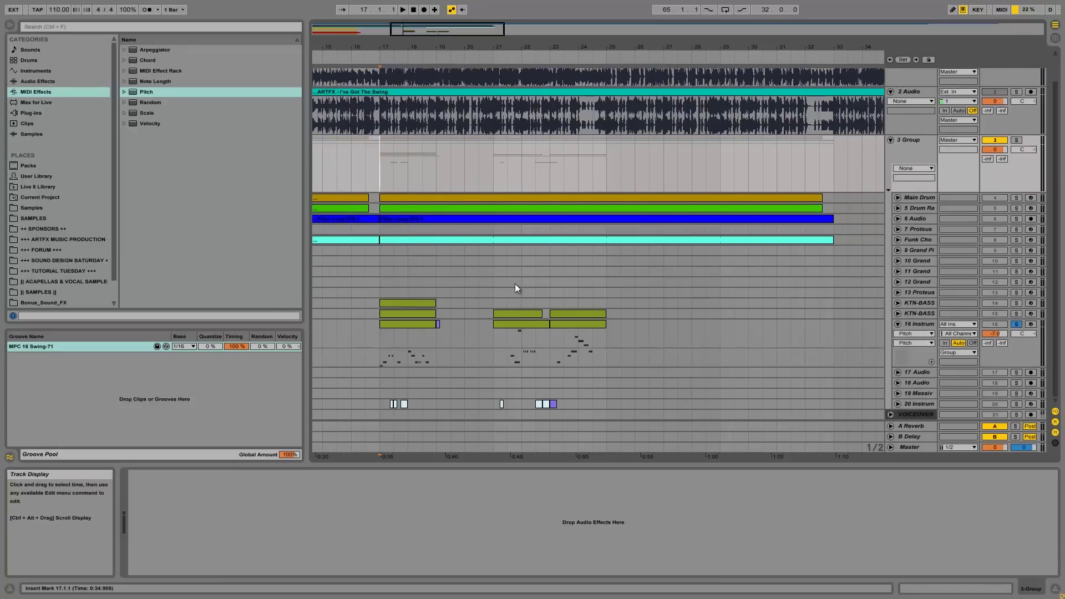
left_click(921, 311)
left_click(923, 305)
left_click(1016, 303)
key("space")
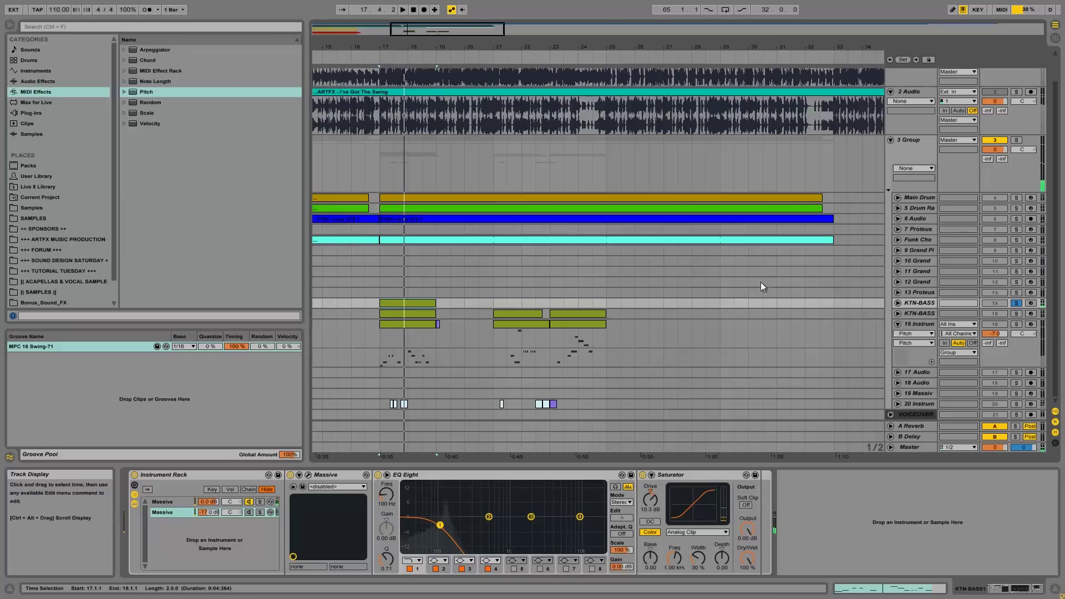
Step: Solo the 16 Instrument track in place of KTN-BASS and play its bass part from bar 17
left_click(923, 303)
left_click(1015, 324)
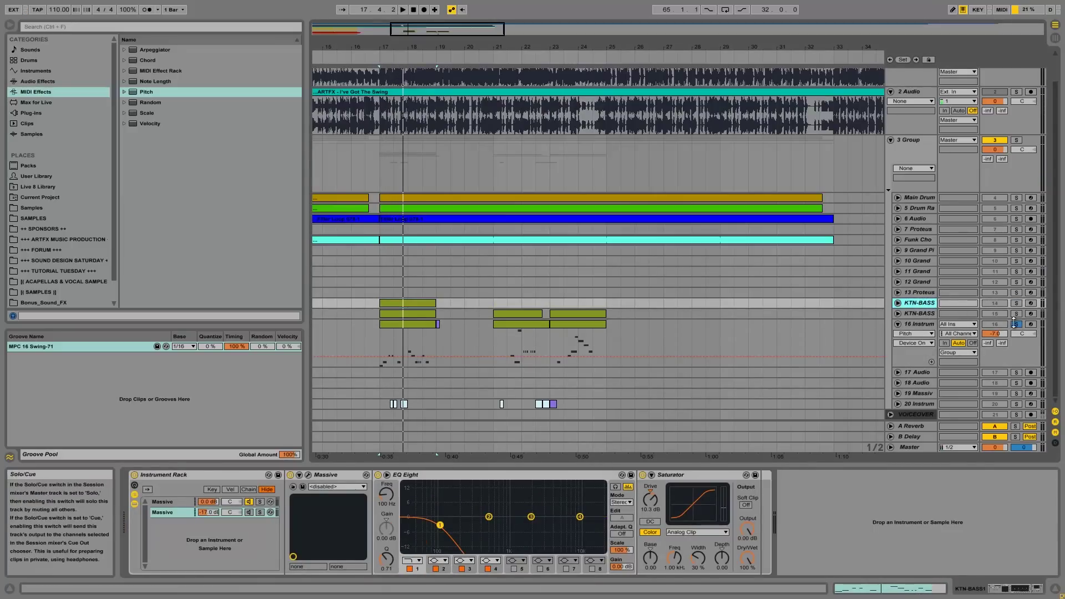
key("space")
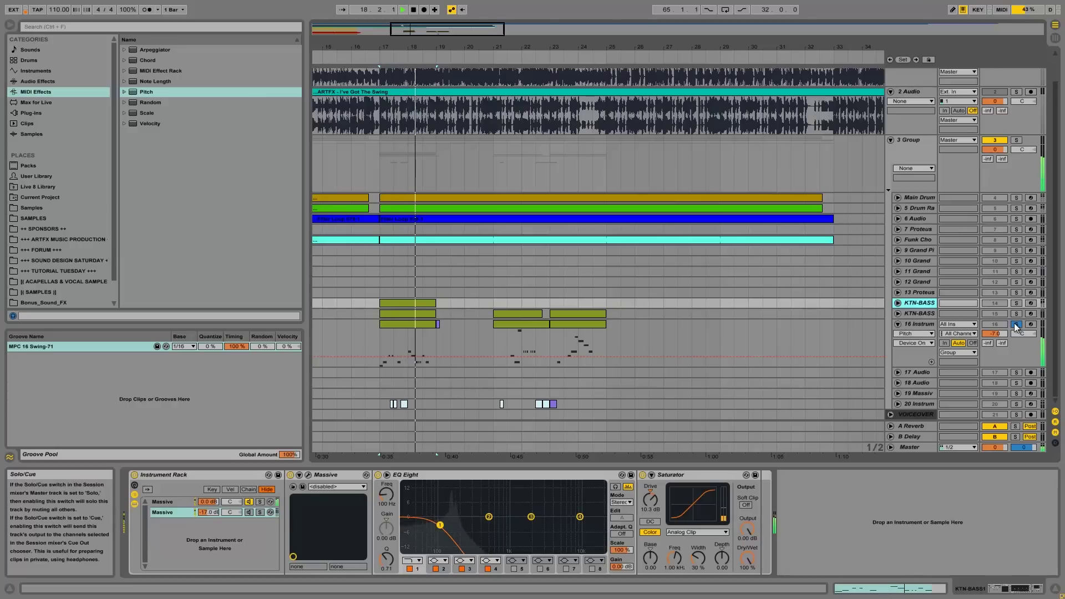
key("space")
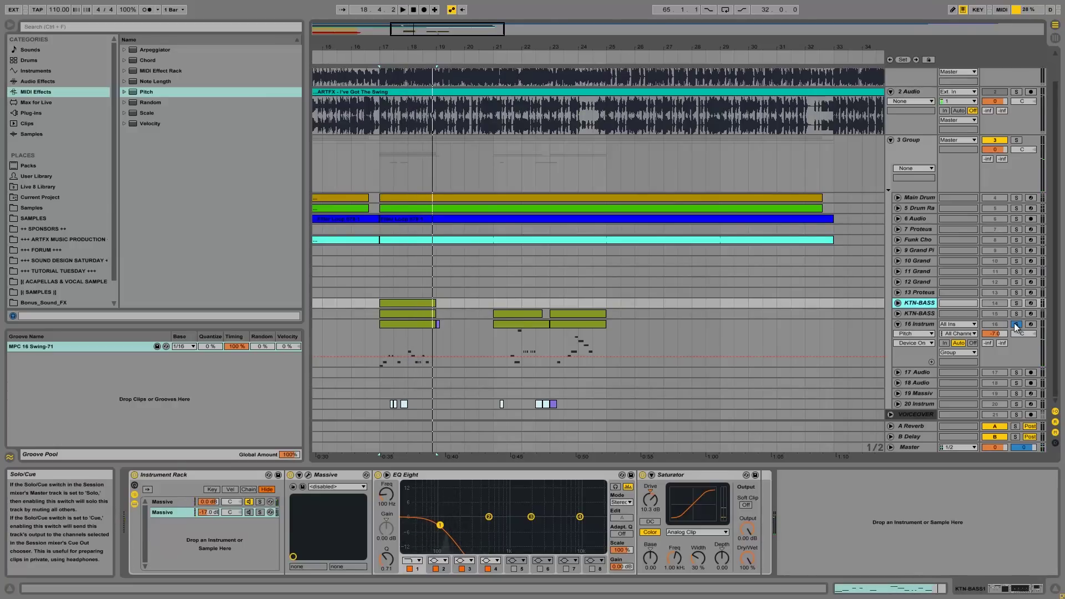
Step: Solo KTN-BASS track 14 together with the 16 Instrument track and play both bass layers from bar 17
left_click(1016, 304)
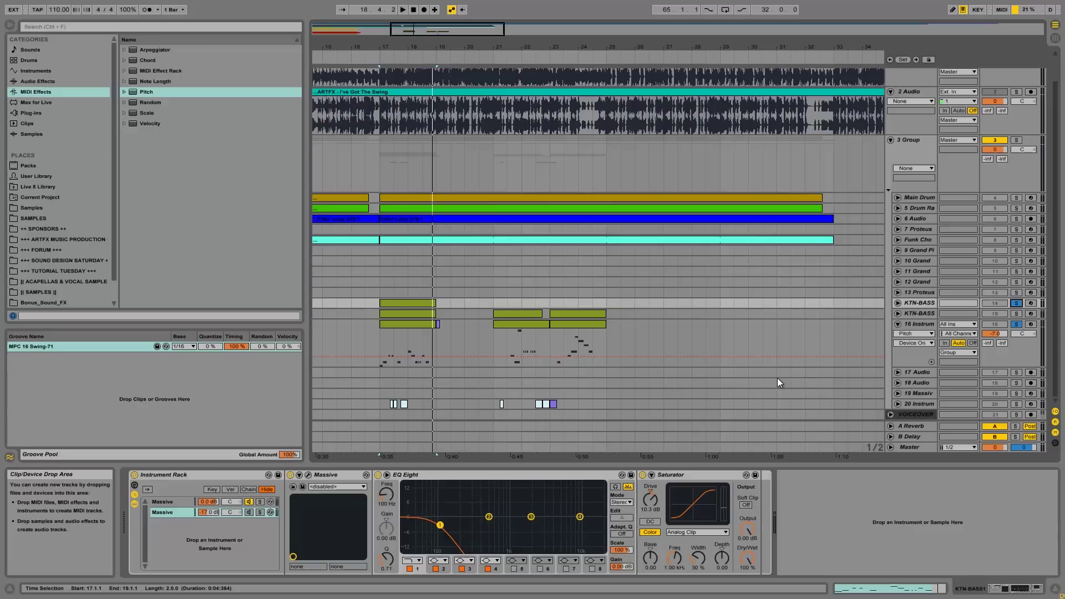
key("space")
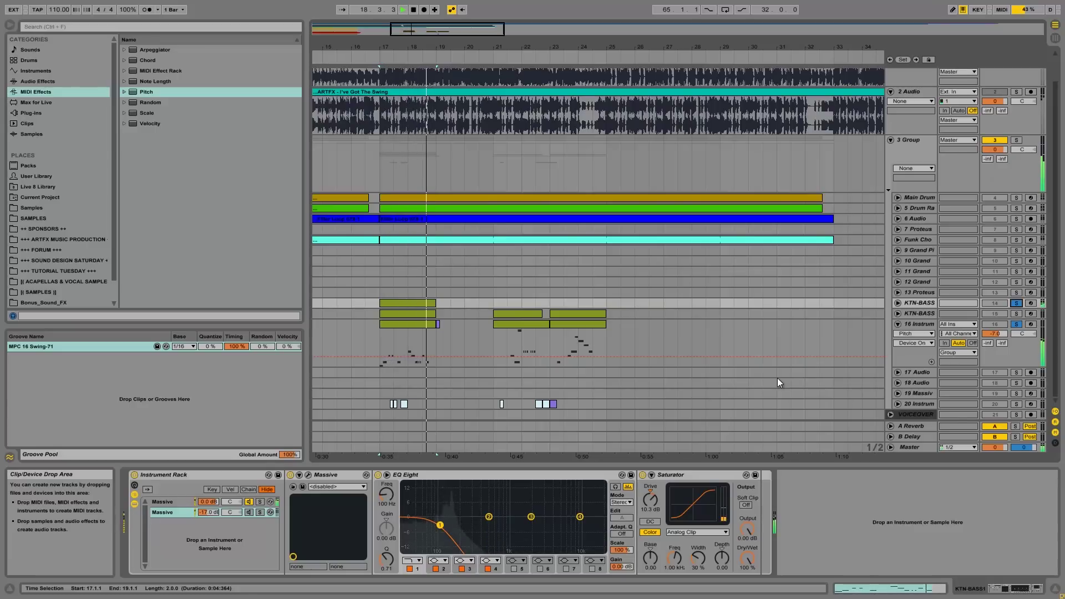
key("space")
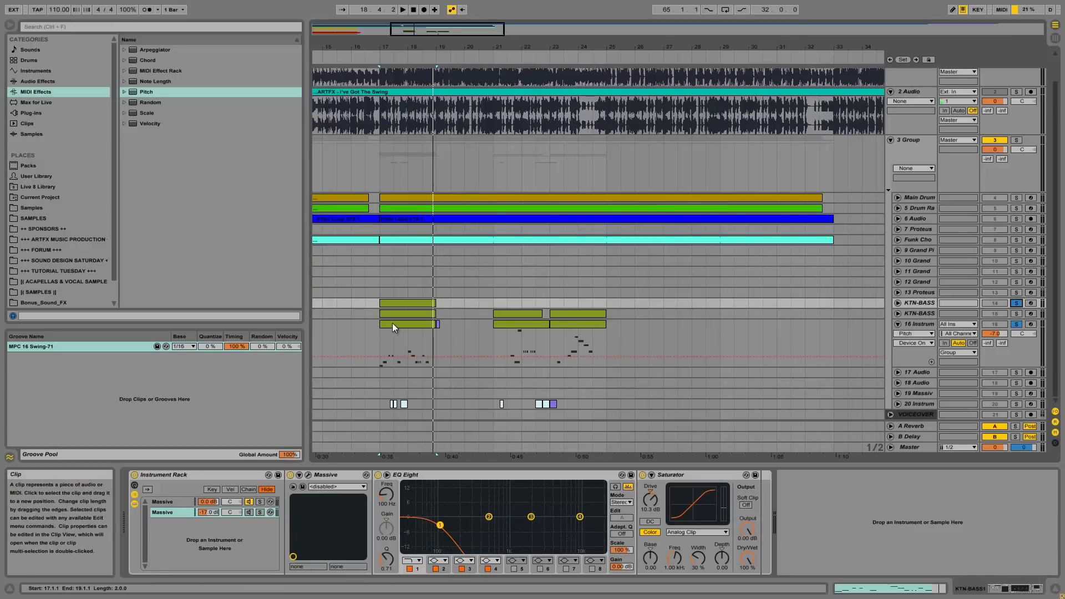
Step: Examine the device chains of the 16 Instrument track and the two KTN-BASS tracks, and toggle the solo of KTN-BASS track 14
left_click(380, 337)
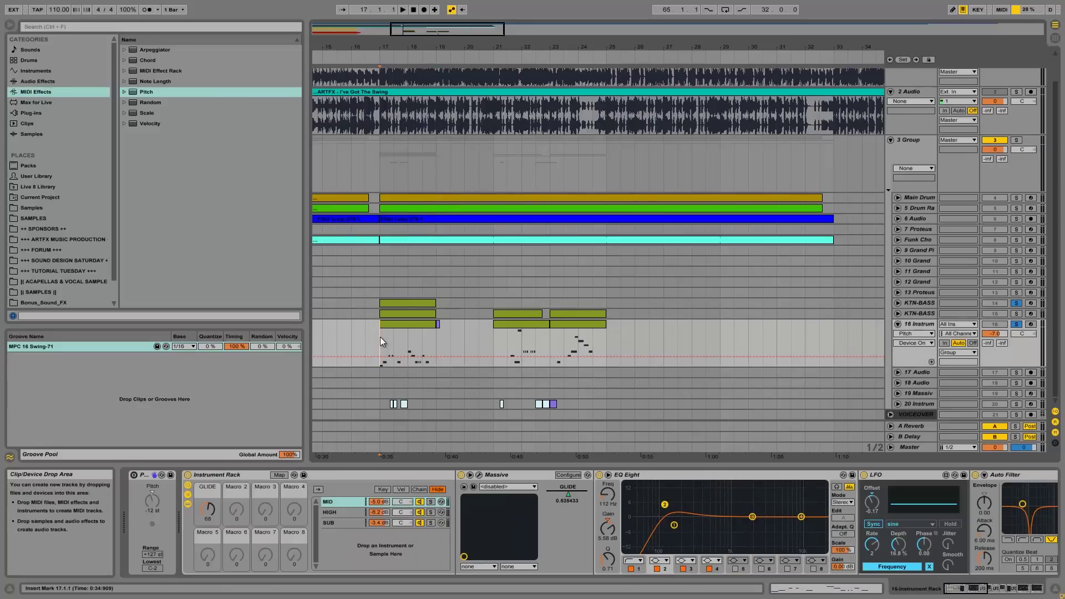
left_click(910, 305)
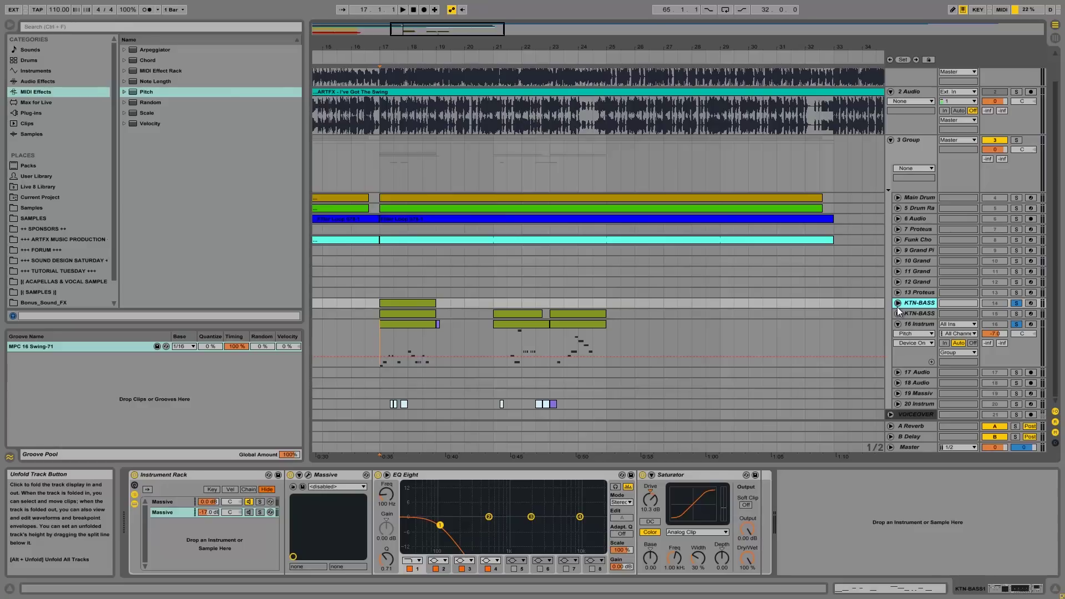
left_click(921, 325)
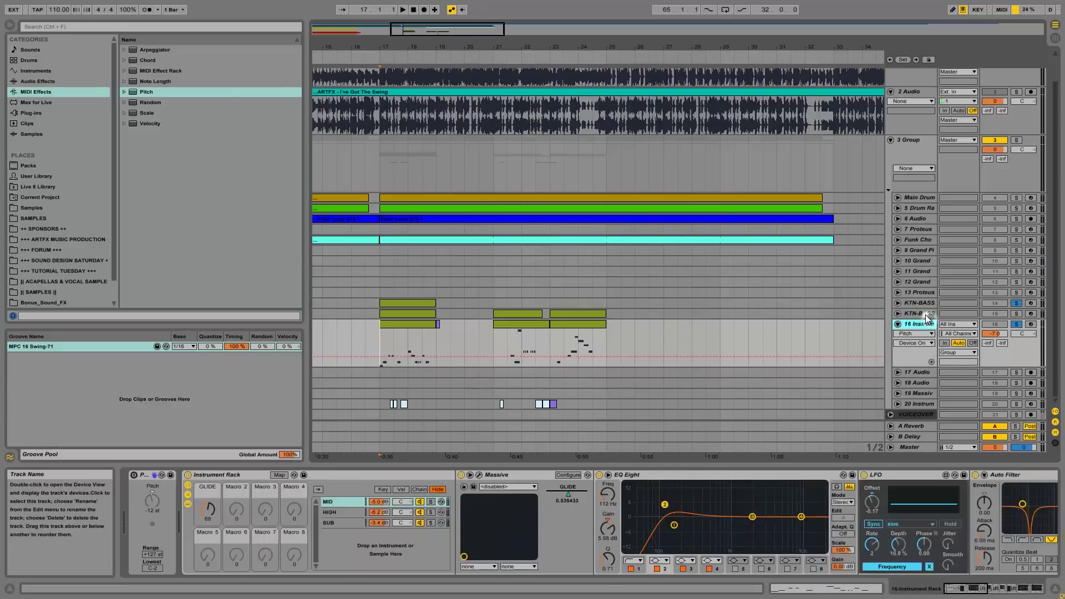
left_click(920, 313)
left_click(1016, 303)
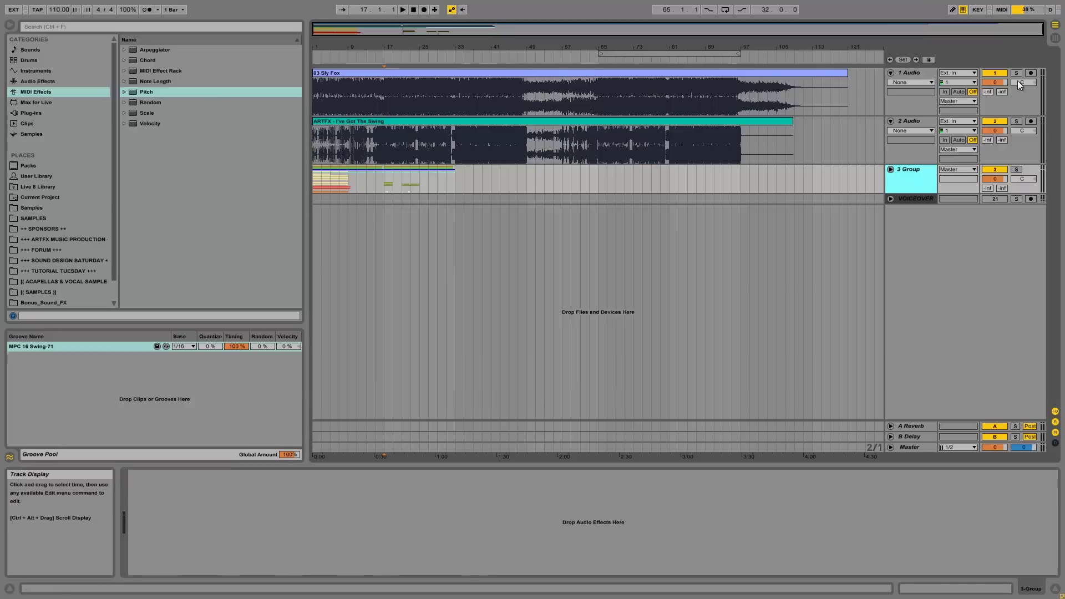
Step: Select the 1 Audio and 2 Audio reference tracks together
left_click(912, 71)
left_click(916, 123)
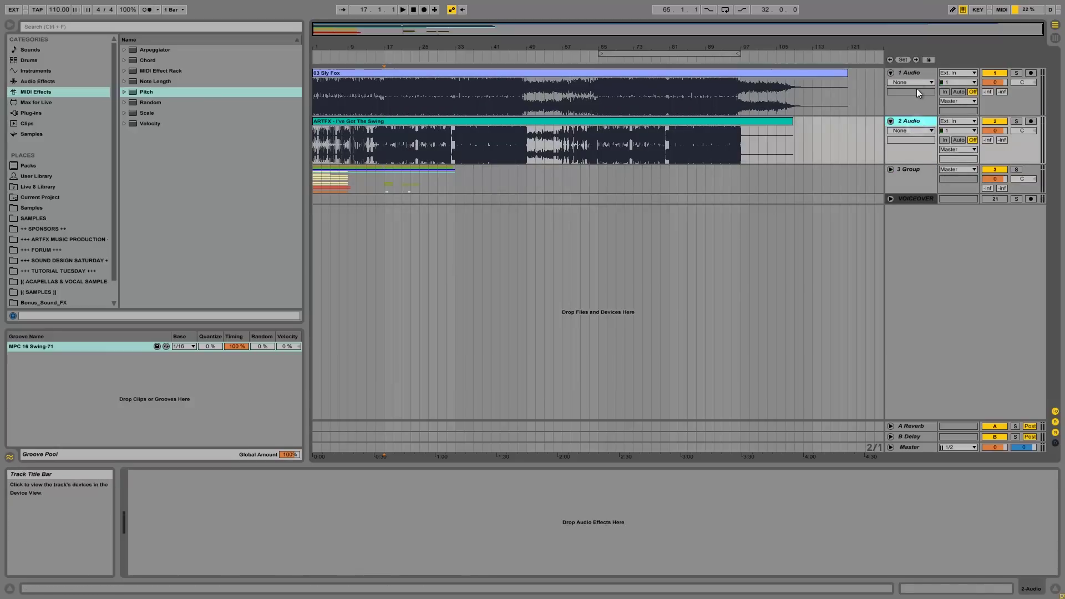
left_click(913, 73, "shift")
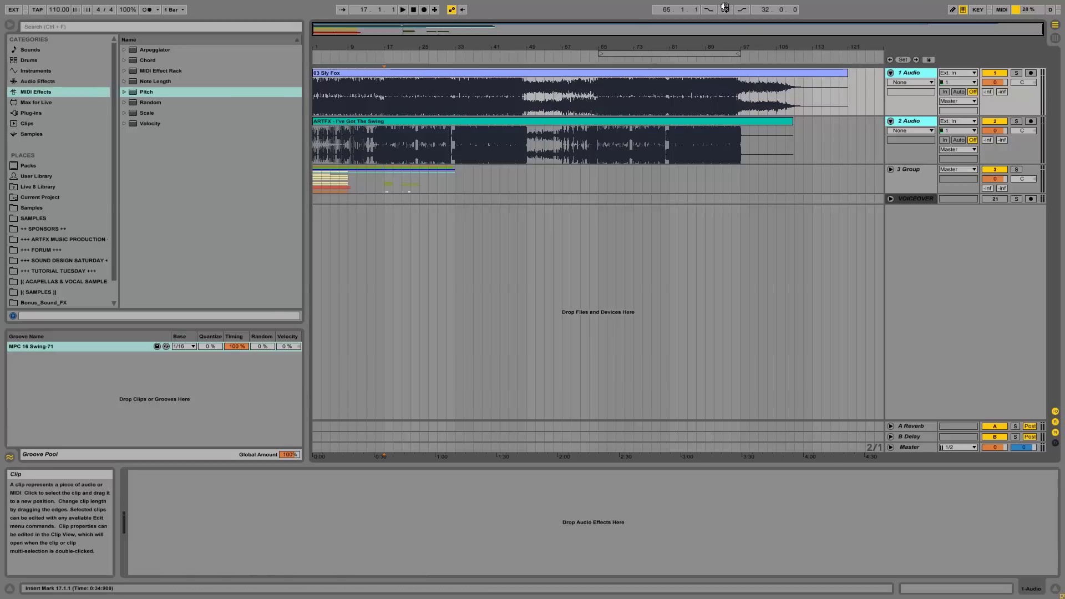
left_click_drag(327, 44, 326, 40)
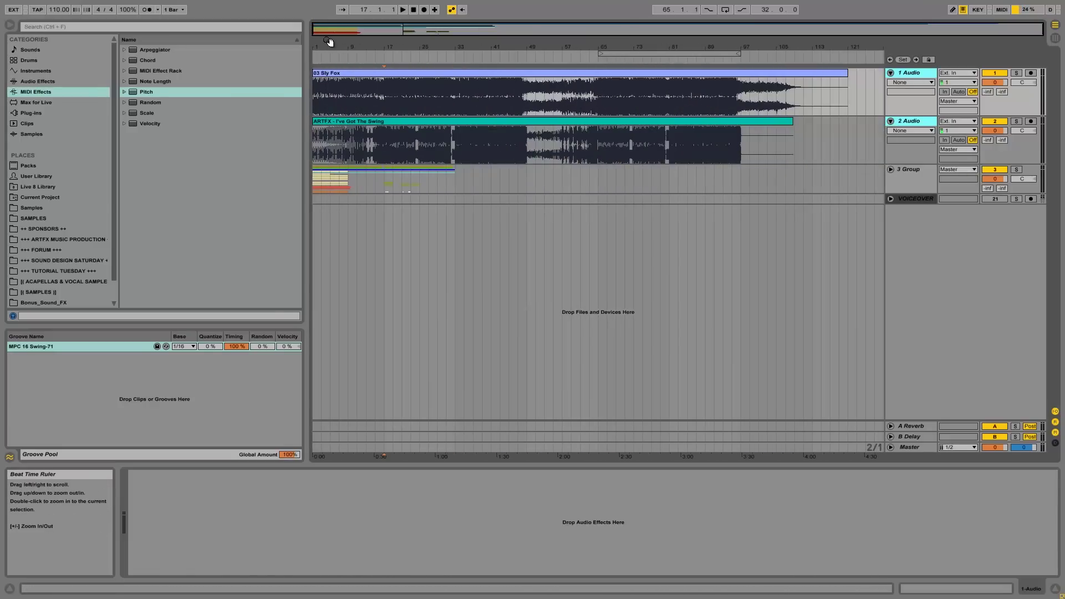
Step: Select the I've Got The Swing and 03 Sly Fox clips in turn for comparison
left_click(367, 121)
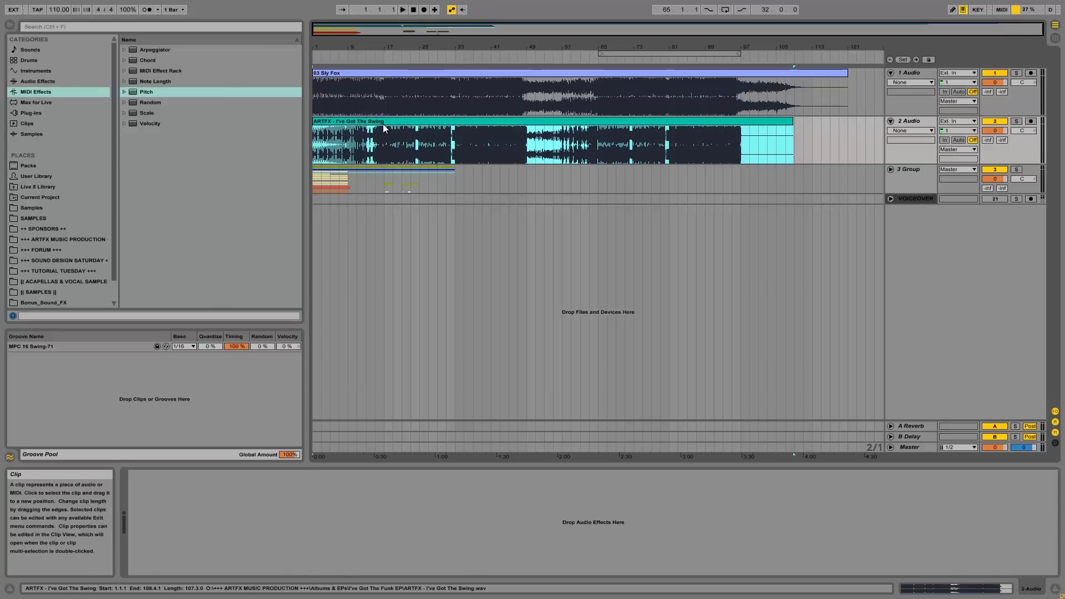
left_click(367, 71)
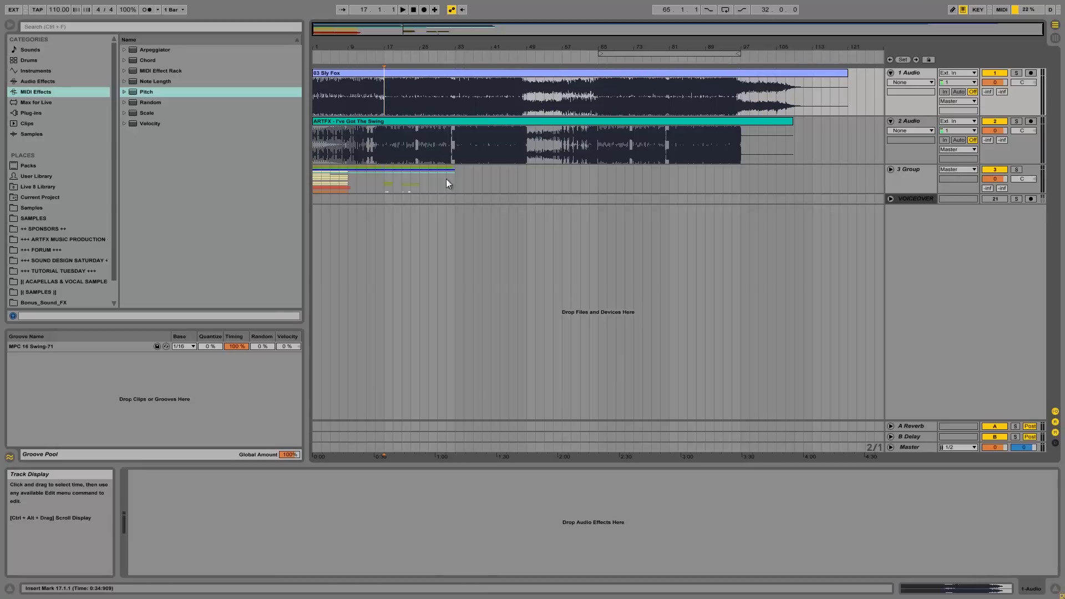
left_click(344, 121)
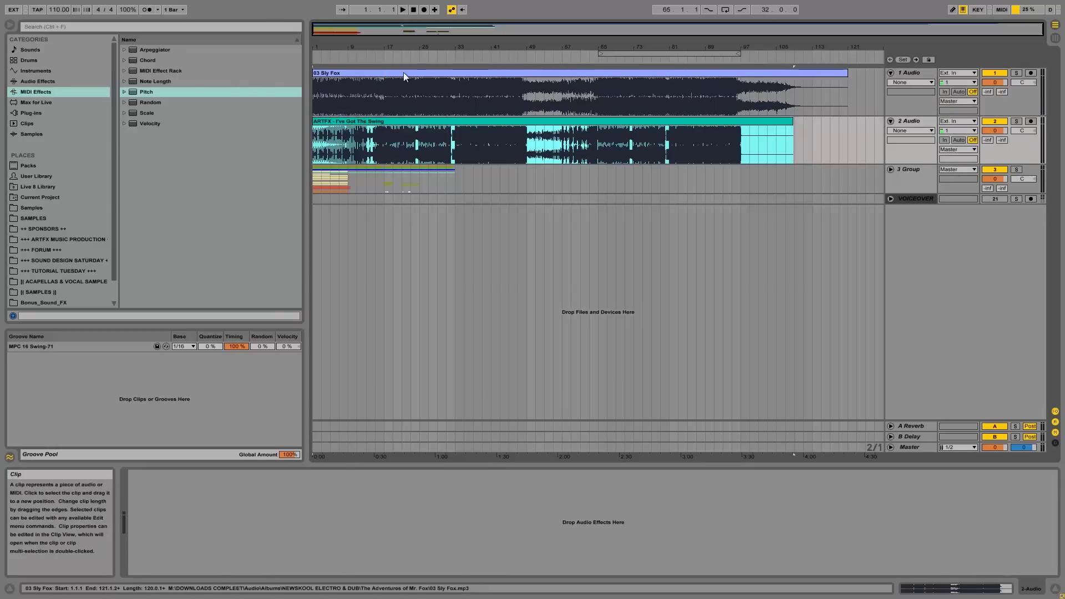
Step: Compare the waveforms of 03 Sly Fox and I've Got The Swing around bar 17, alternating between the two tracks
left_click(388, 136)
left_click(387, 87)
left_click(390, 141)
left_click(385, 95)
left_click(383, 138)
left_click(386, 92)
left_click(381, 138)
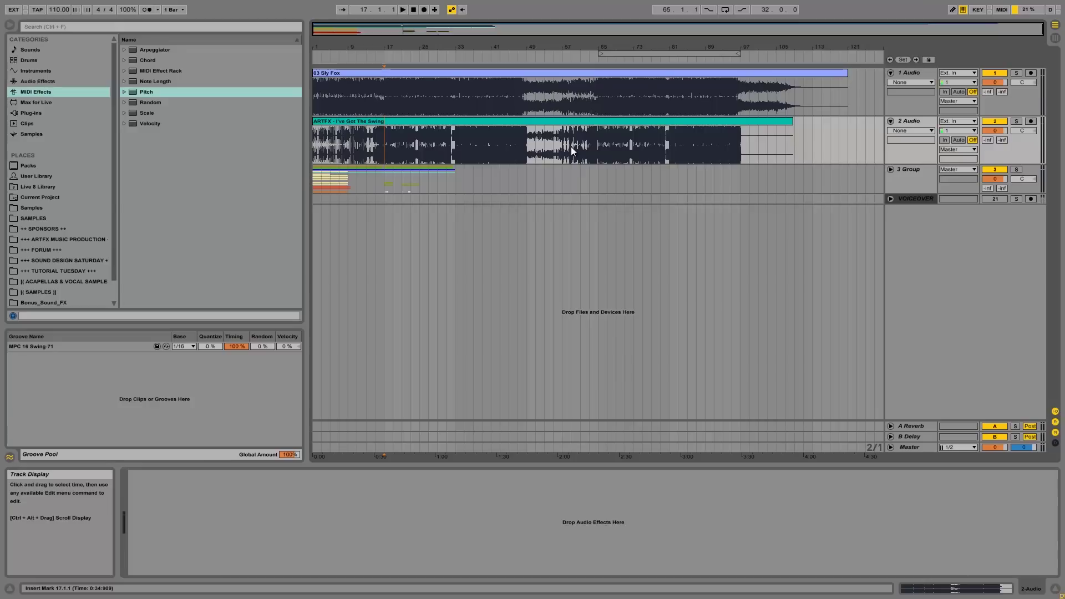
left_click(390, 121)
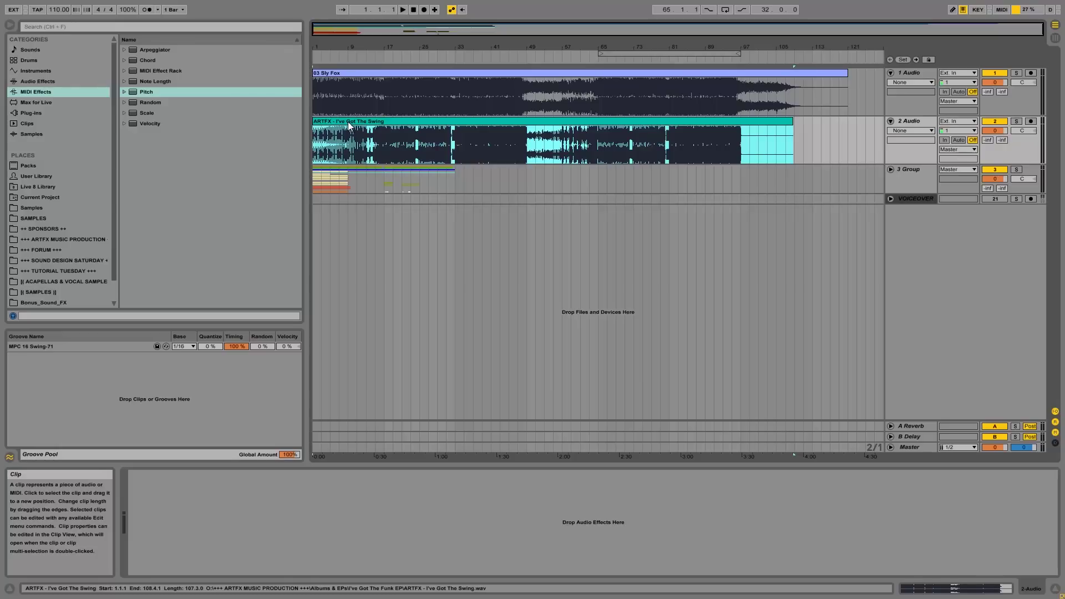
left_click(352, 72)
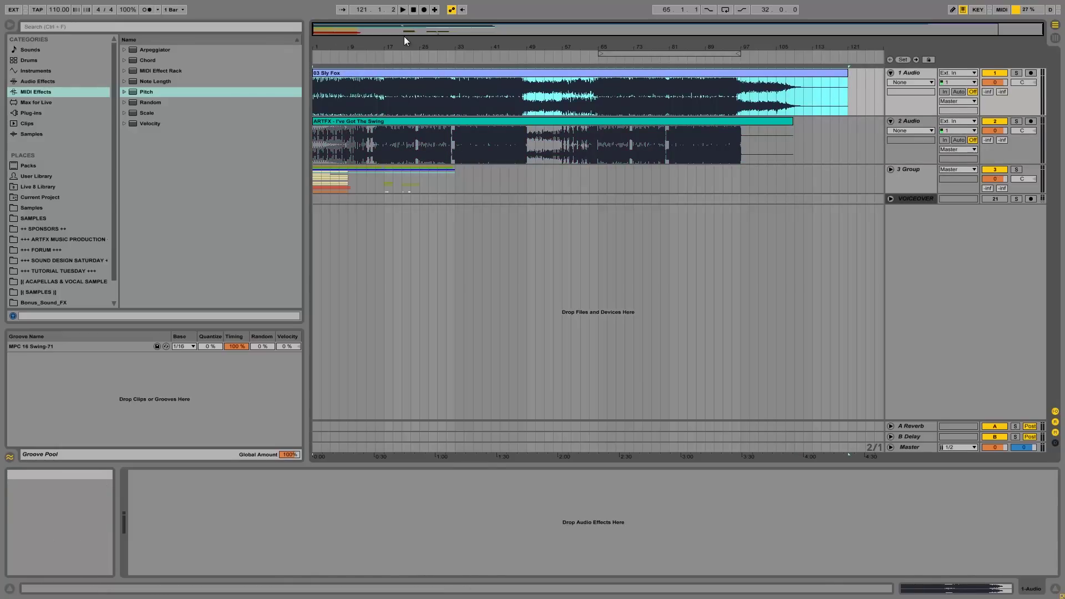
Step: Mark the I've Got The Swing intro from bar 1 to 17, followed by the section from bar 17 to 33
left_click(317, 136)
mouse_move(317, 136)
left_mouse_down()
mouse_move(414, 141)
mouse_move(364, 142)
mouse_move(335, 127)
left_mouse_up()
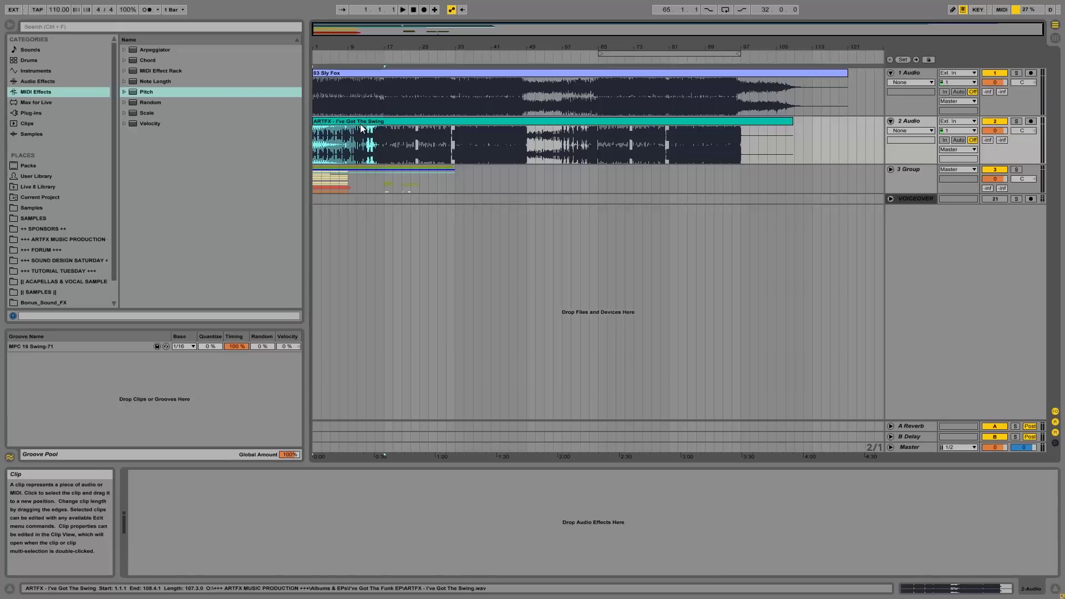
mouse_move(385, 145)
left_mouse_down()
mouse_move(447, 132)
mouse_move(461, 151)
mouse_move(452, 148)
left_mouse_up()
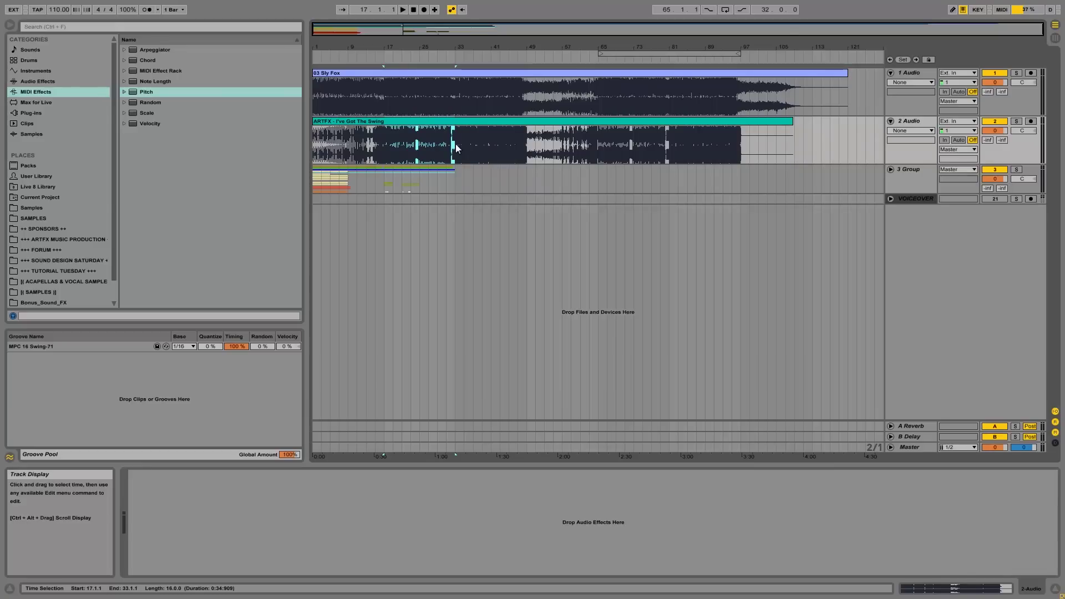
Step: Select the 03 Sly Fox intro from bar 1 to bar 17 on the 1 Audio track
left_click_drag(373, 45, 375, 43)
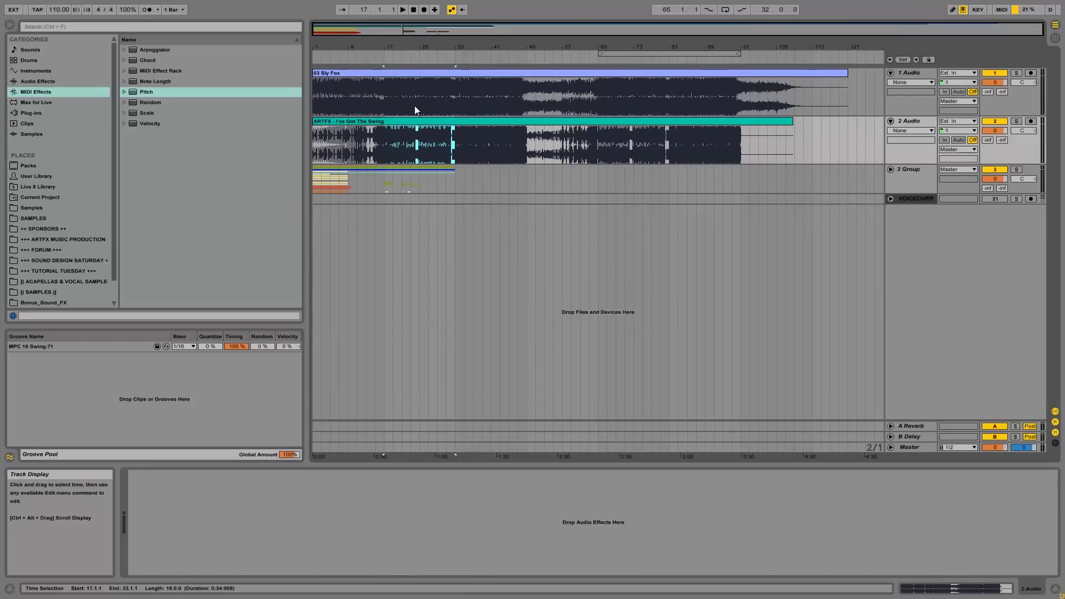
left_click_drag(335, 46, 340, 45)
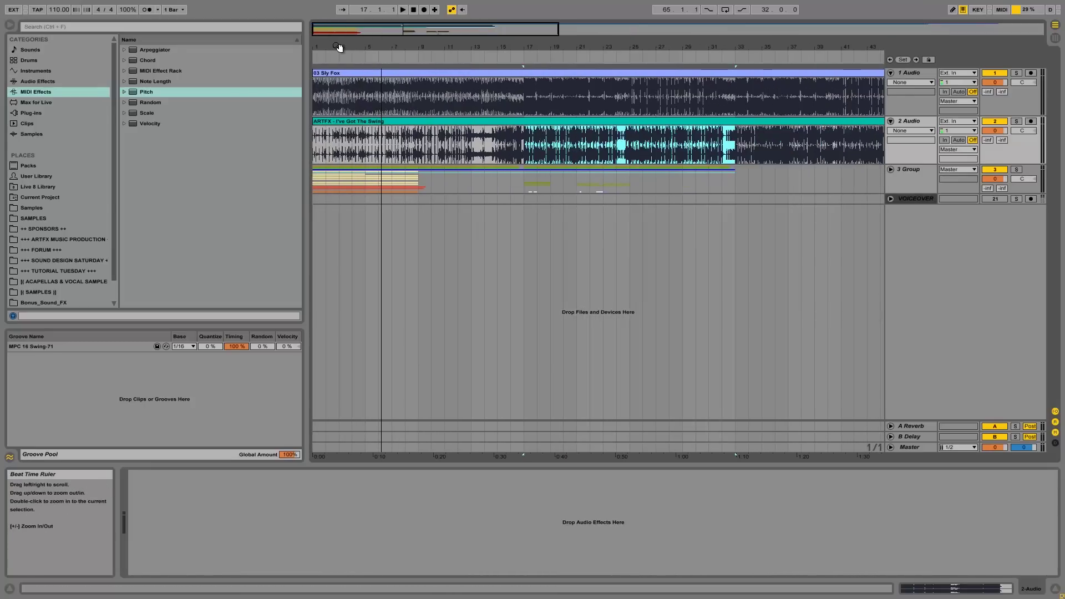
left_click_drag(314, 92, 524, 95)
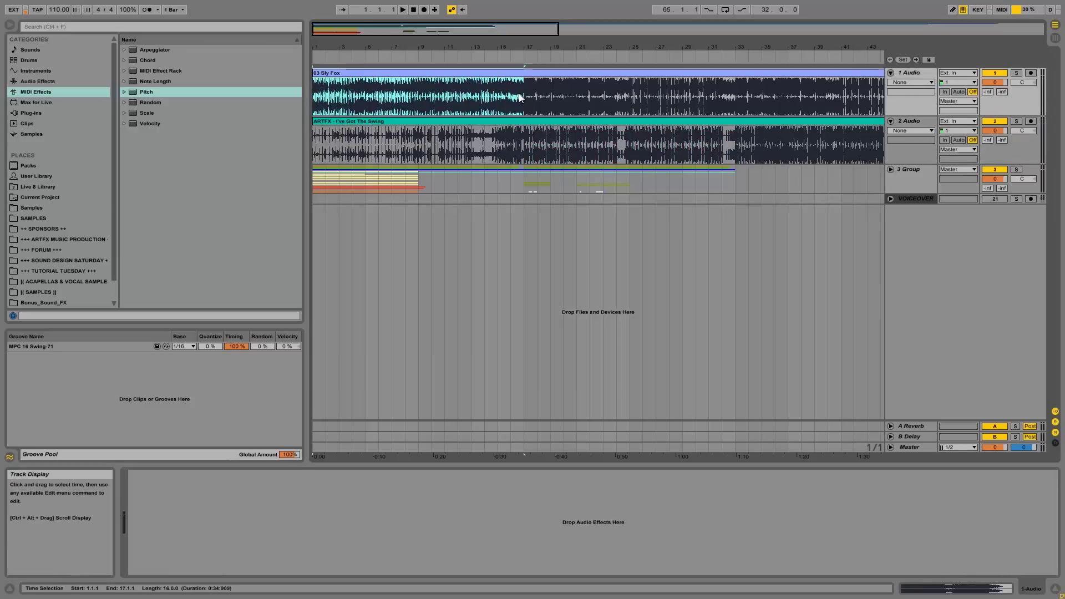
Step: Solo the 1 Audio track and play 03 Sly Fox briefly from bar 16, just before the bar 17 transition
left_click_drag(516, 48, 518, 47)
left_click(467, 85)
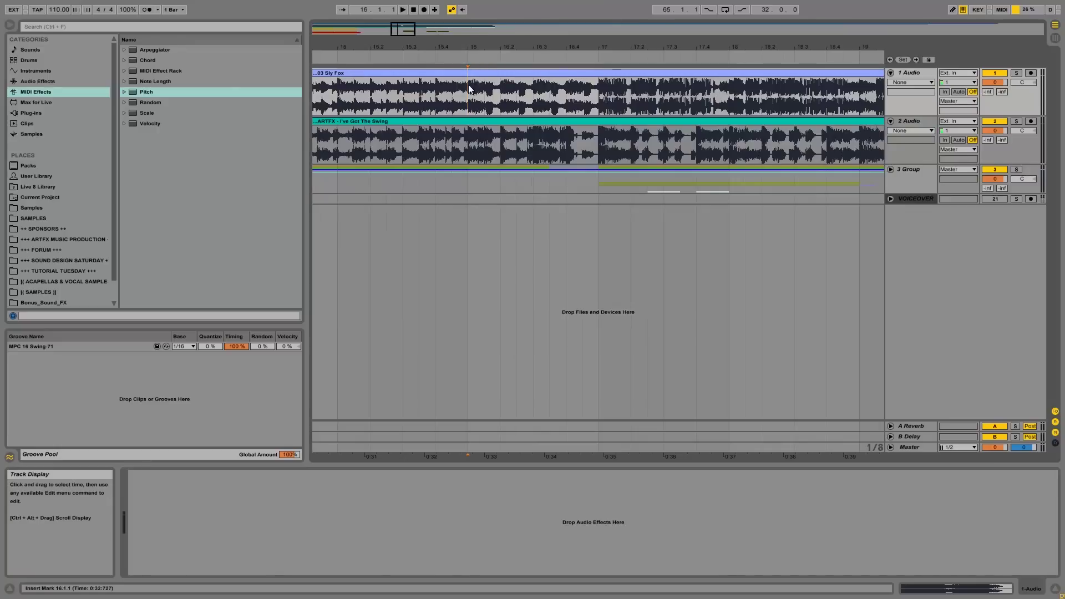
left_click(1016, 73)
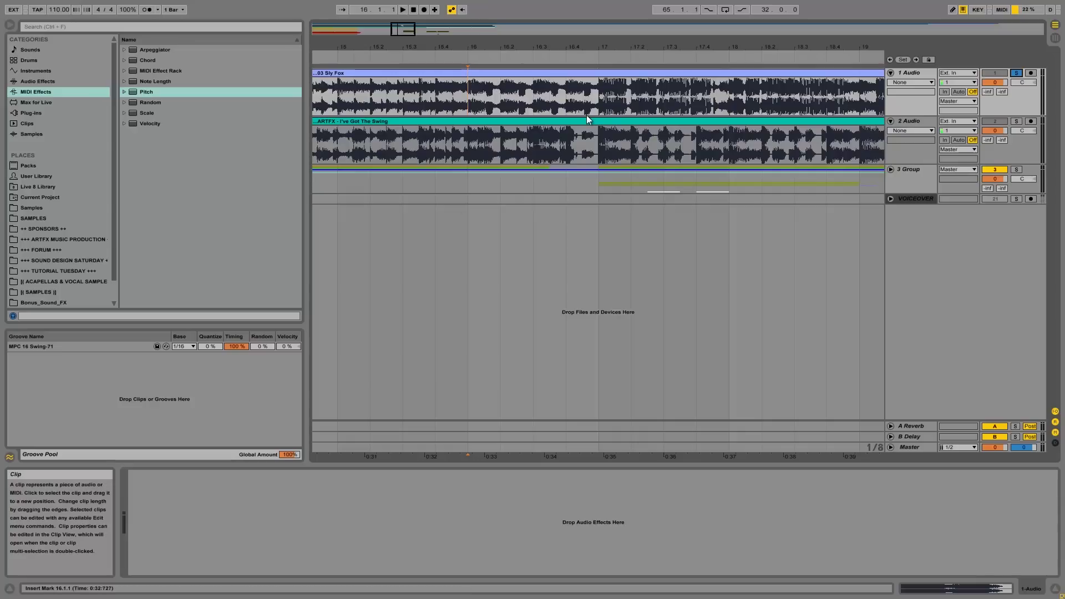
key("space")
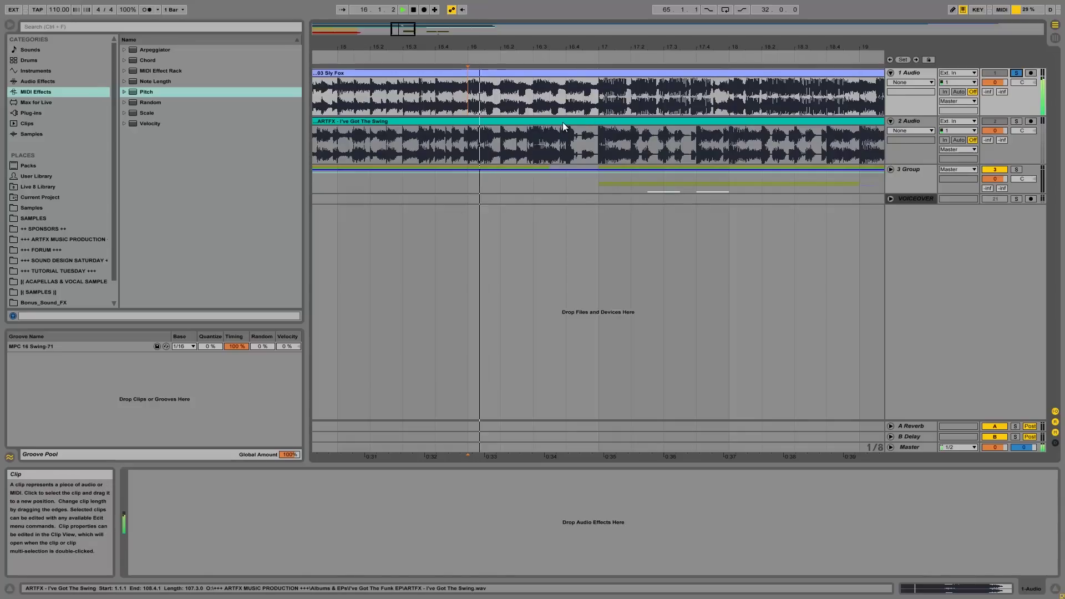
key("space")
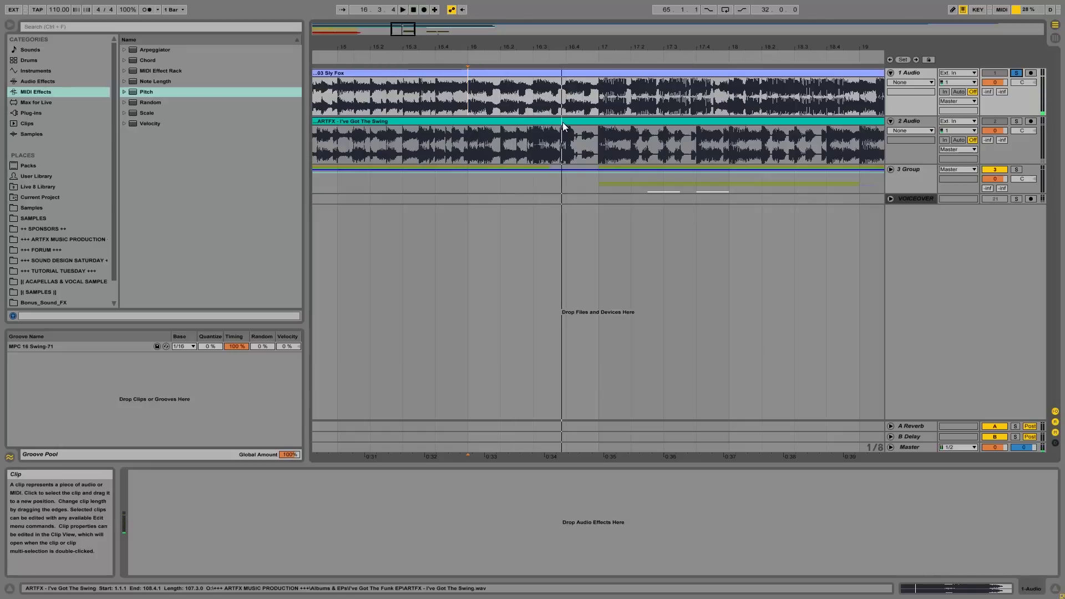
Step: Solo the 2 Audio track and play I've Got The Swing from bar 16 through the bar 17 transition
left_click(909, 119)
left_click(1016, 121)
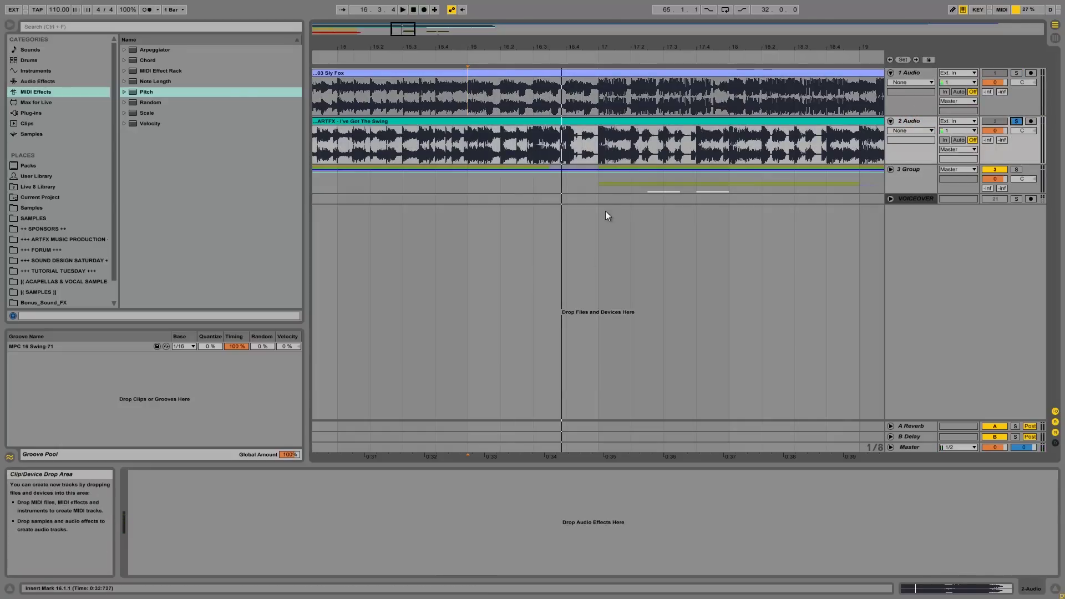
key("space")
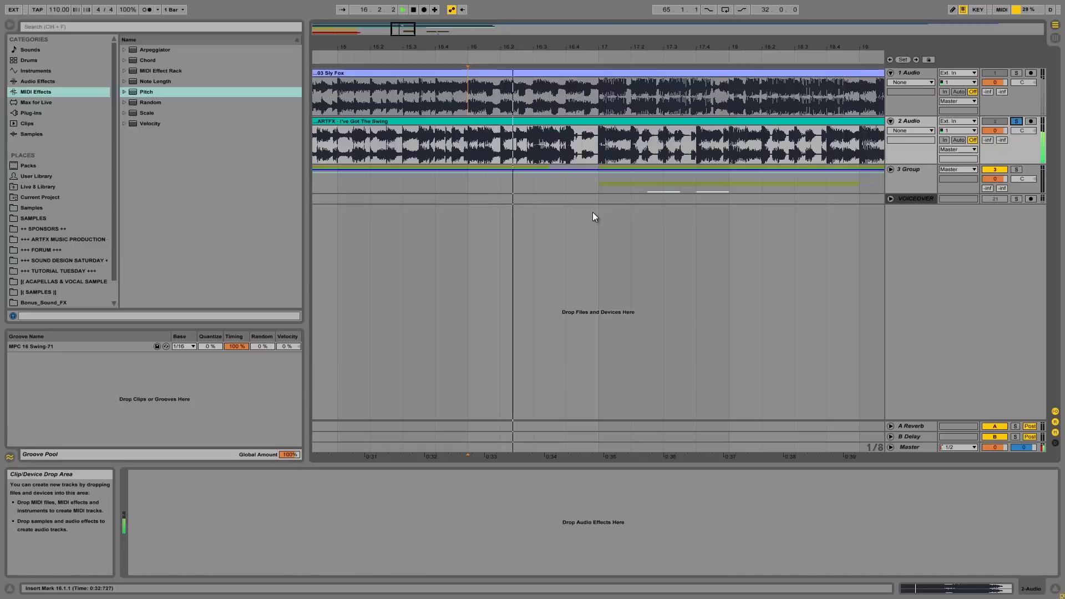
key("space")
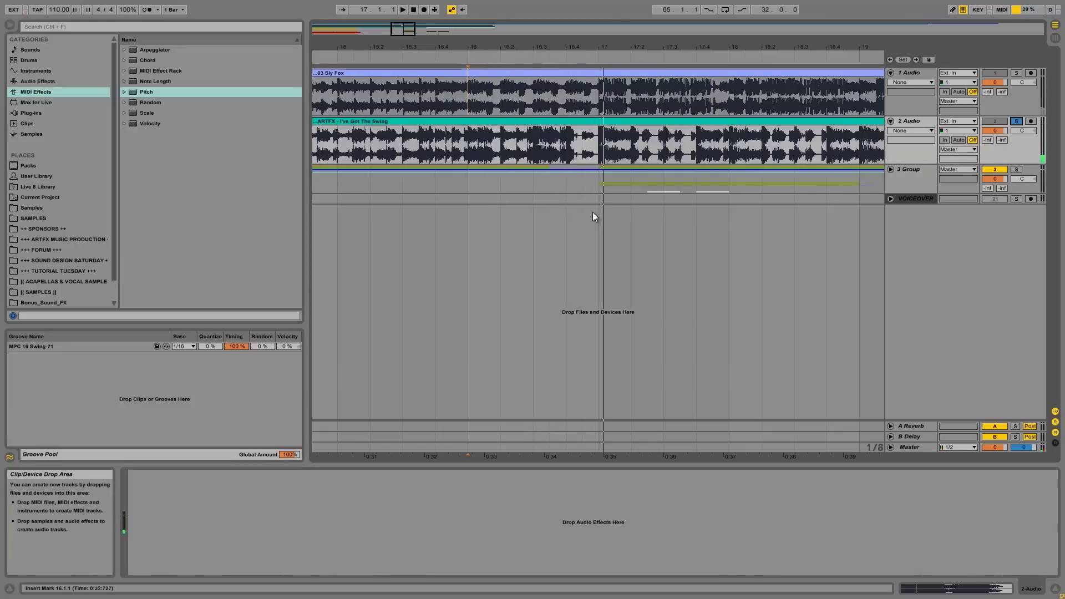
Step: Select the I've Got The Swing intro from bar 1 to bar 17 on the 2 Audio track
left_click_drag(470, 30, 405, 43)
left_click_drag(408, 135, 294, 139)
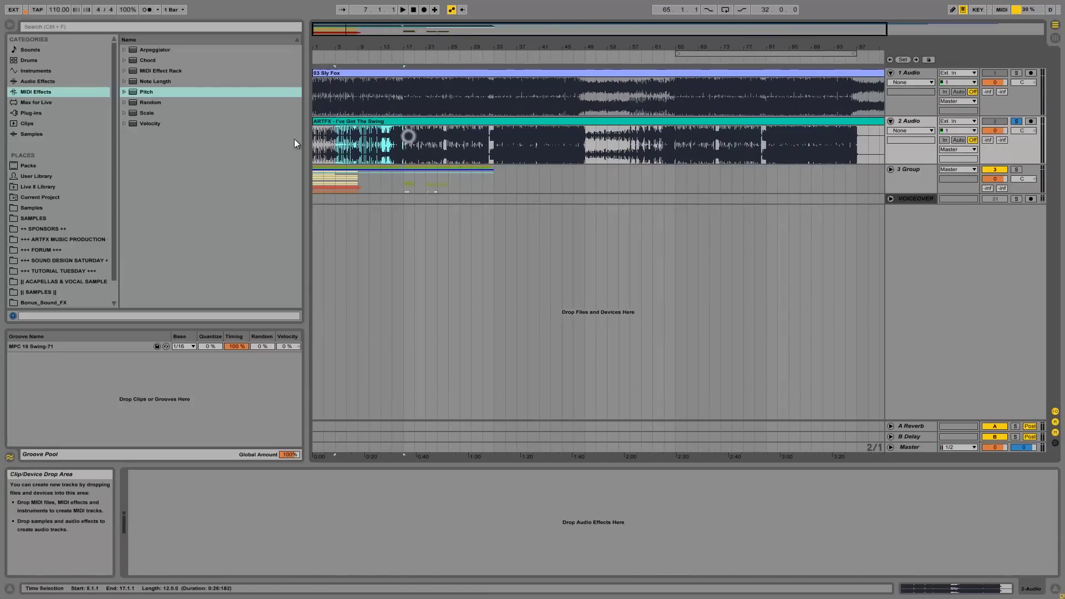
double_click(338, 48)
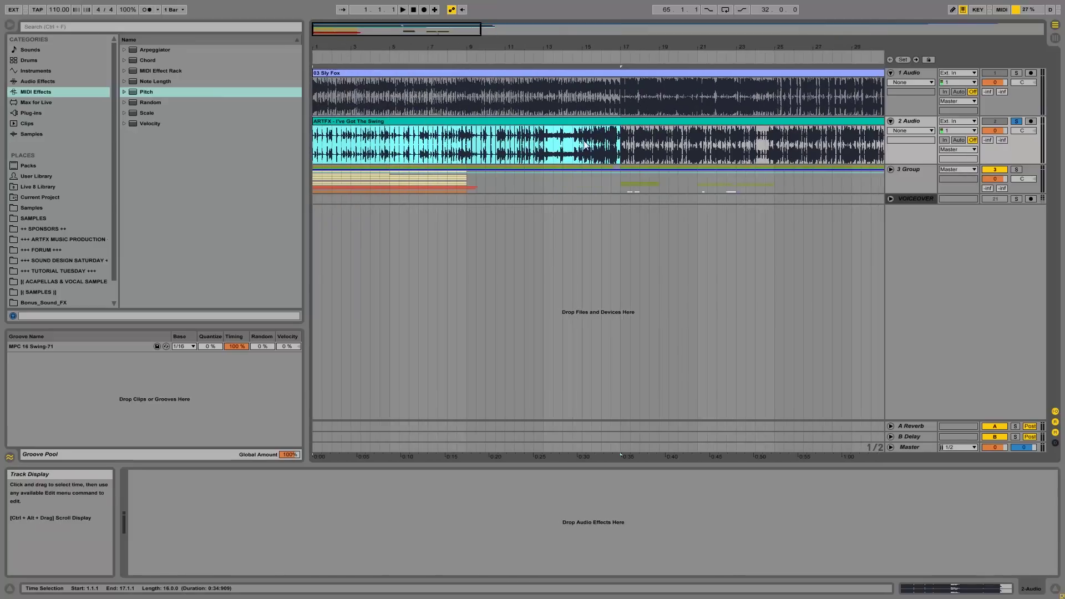
left_click(622, 143)
left_click_drag(623, 143, 296, 136)
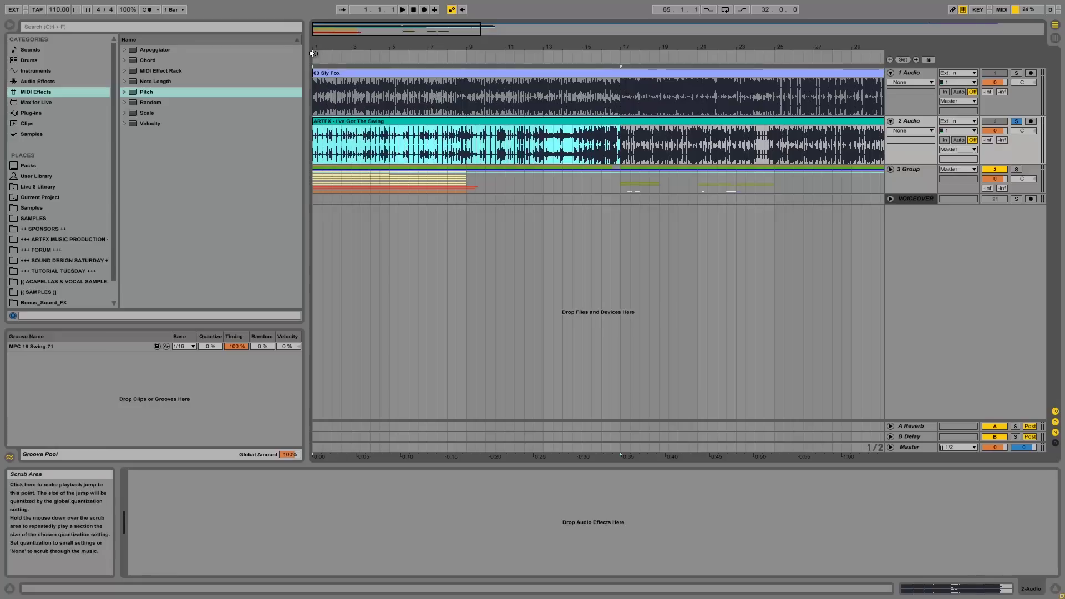
Step: Add a locator named INTRO at bar 1 of the arrangement
left_click(314, 149)
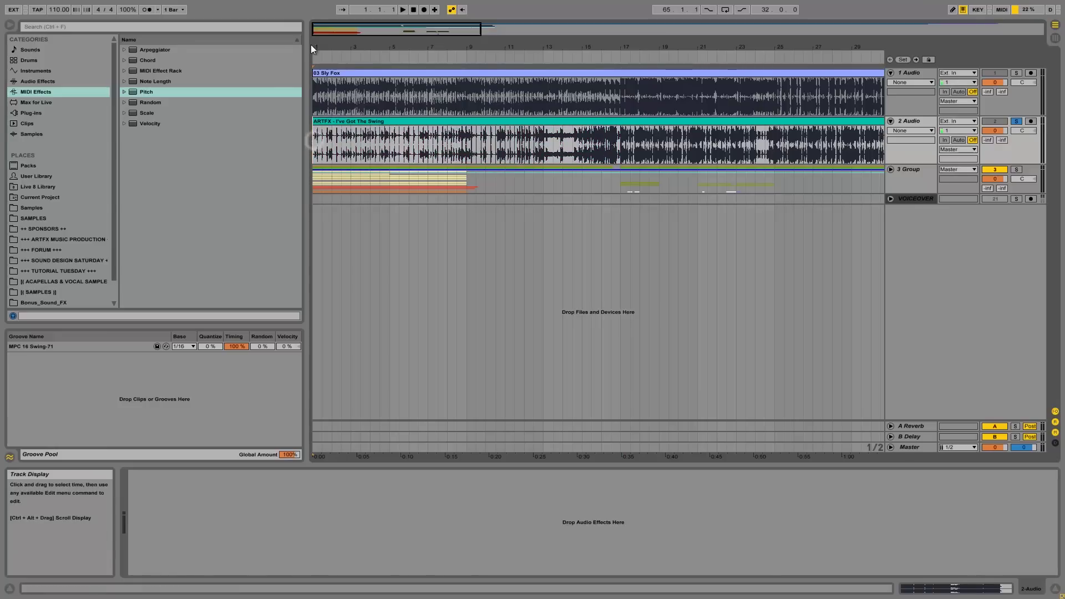
mouse_move(329, 59)
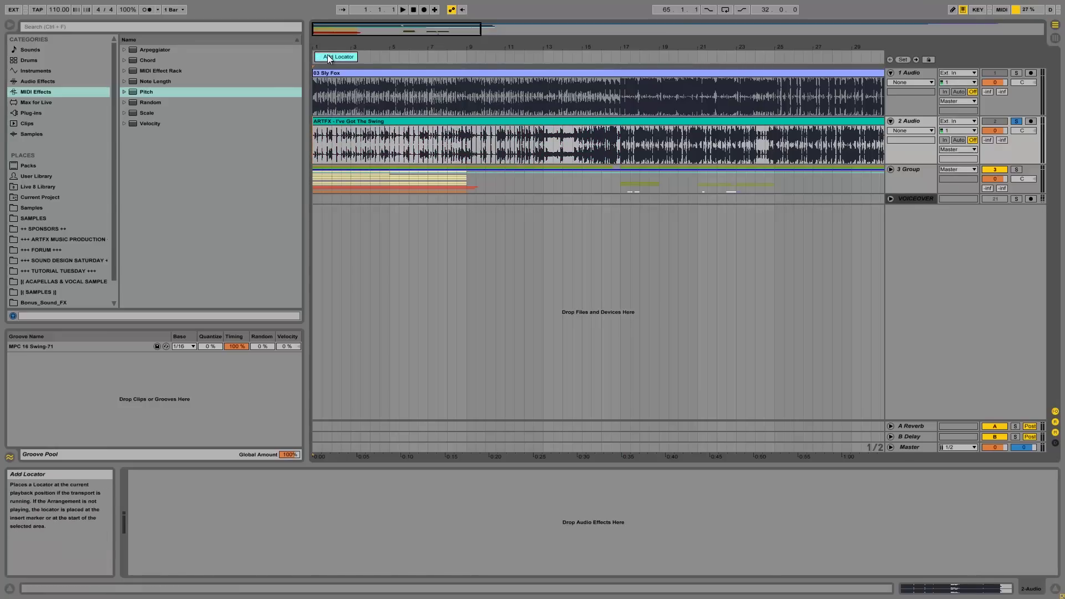
left_click(328, 59)
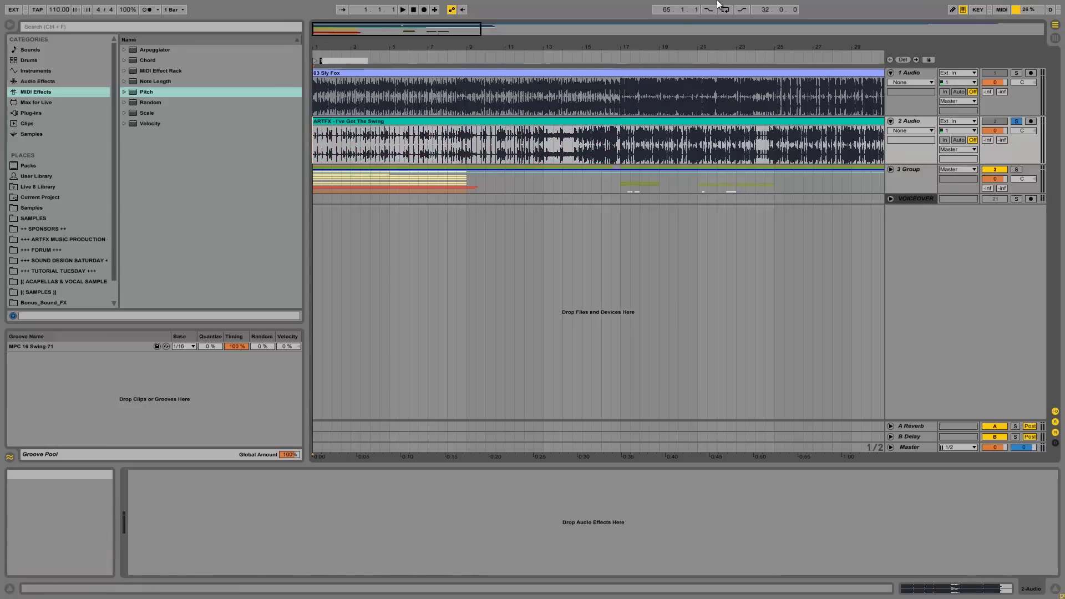
type("INTRO")
key("Return")
Step: Examine the first part of the 03 Sly Fox drop by selecting it from bar 17 to bar 25
left_click(620, 83)
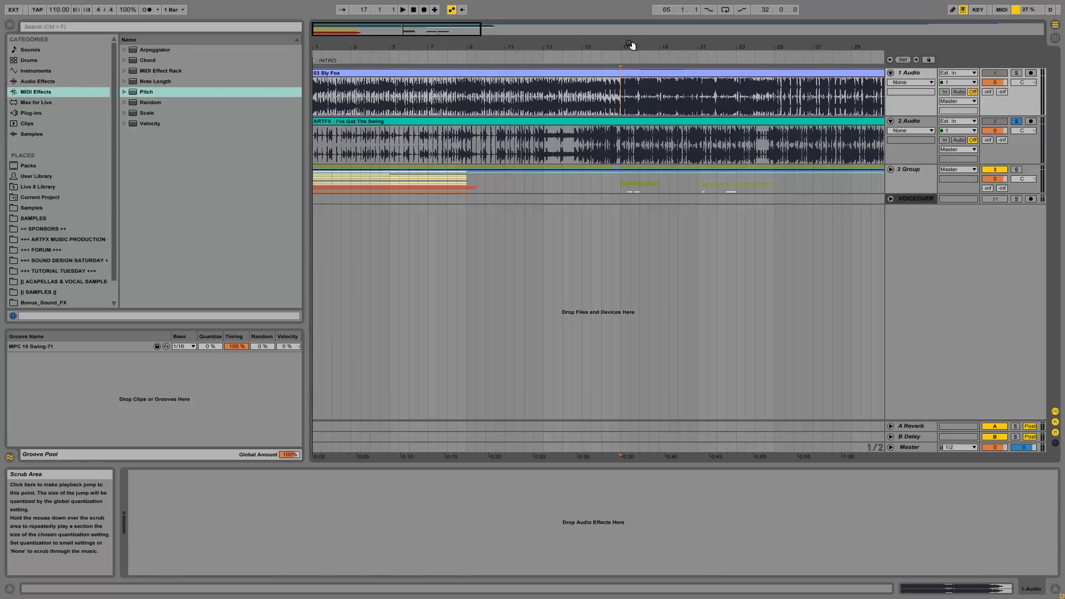
left_click_drag(632, 45, 633, 44)
left_click(523, 143)
left_click(536, 137)
left_click_drag(528, 88, 630, 101)
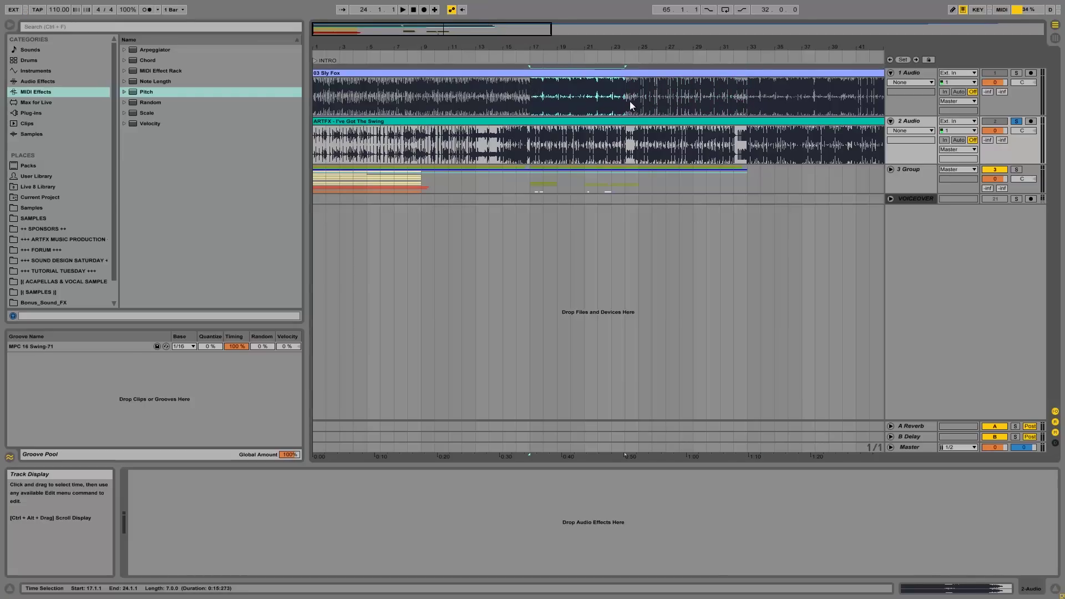
left_click_drag(561, 49, 561, 49)
left_click_drag(538, 49, 562, 48)
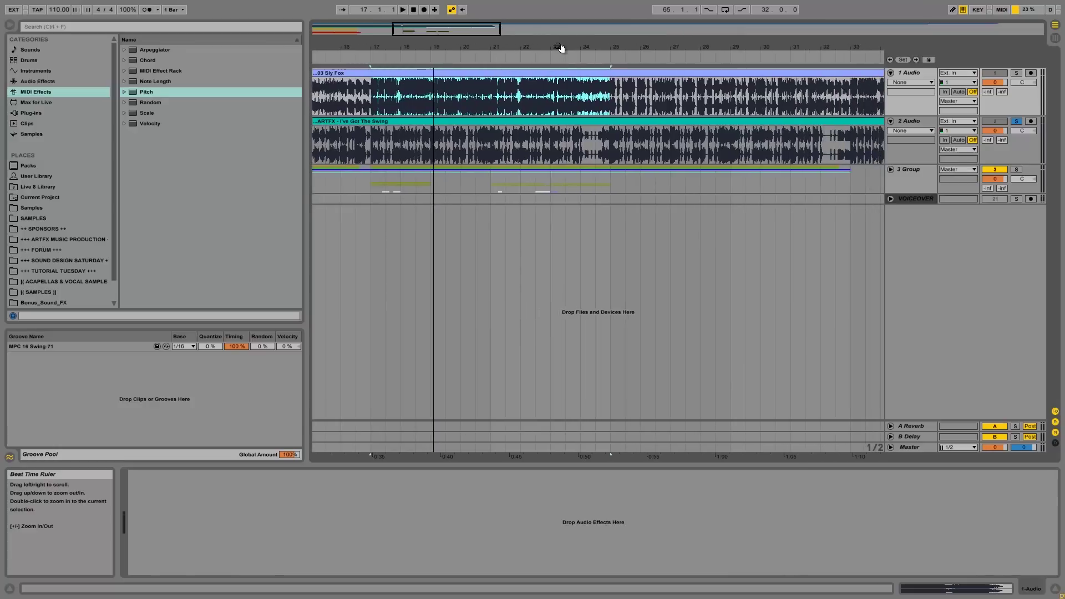
Step: Add a locator named DROP1 at bar 17, where the intro ends
left_click(367, 152)
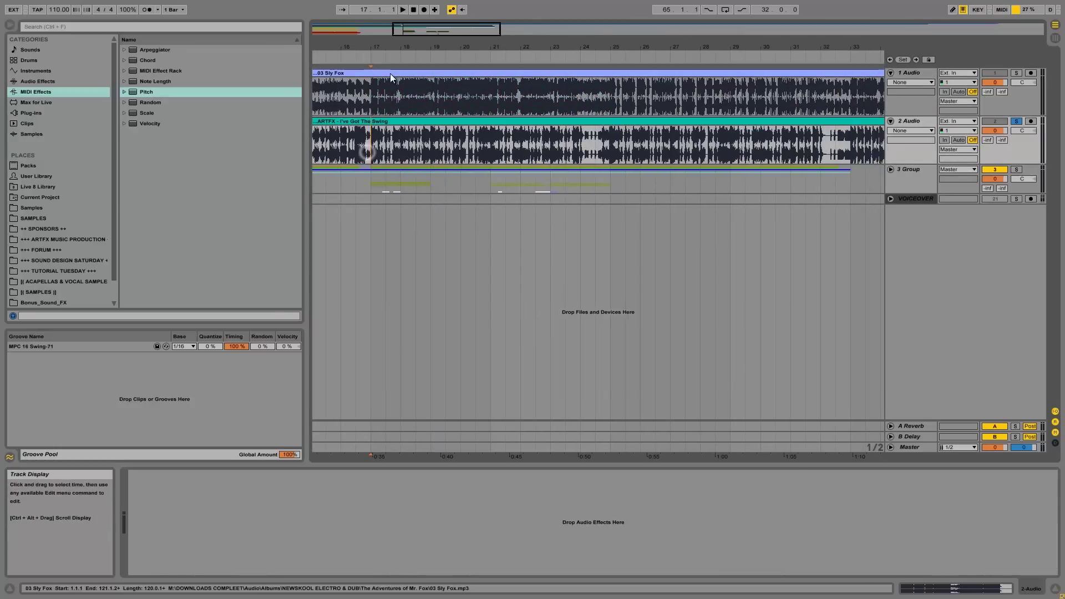
right_click(371, 57)
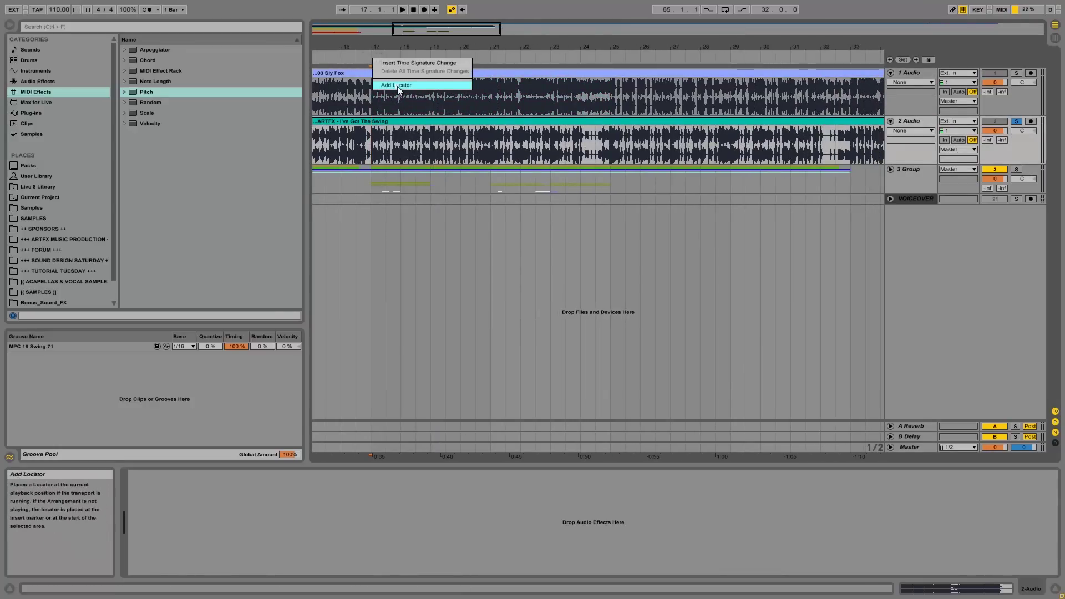
left_click(397, 85)
type("DROP1")
key("Return")
Step: Mark the 03 Sly Fox drop sections, including bars 25 to 33 and the whole drop from bar 17 to 49
left_click_drag(421, 48, 405, 38)
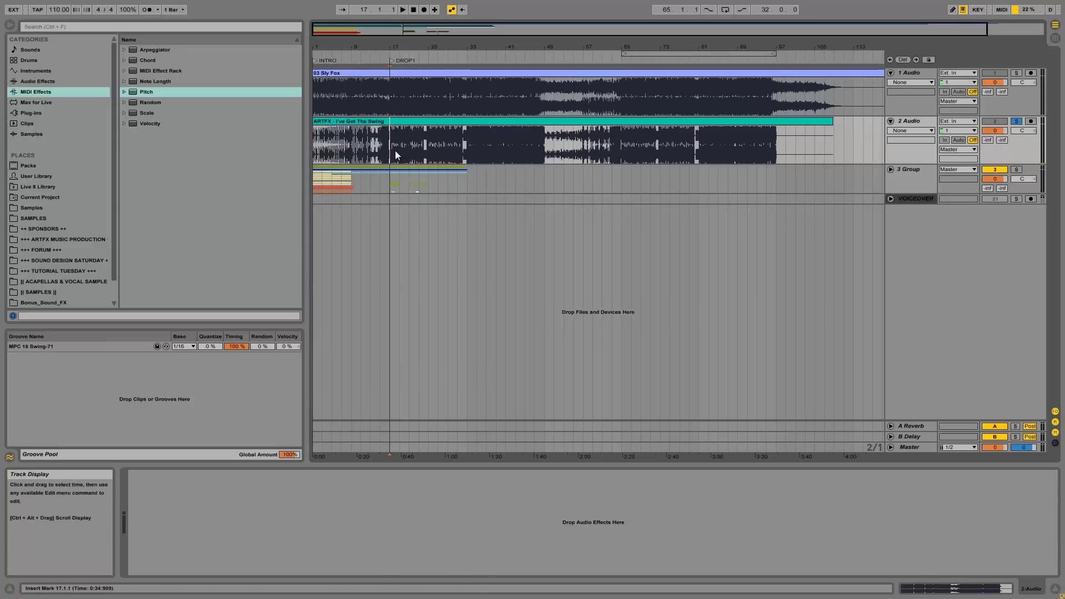
left_click_drag(427, 45, 676, 98)
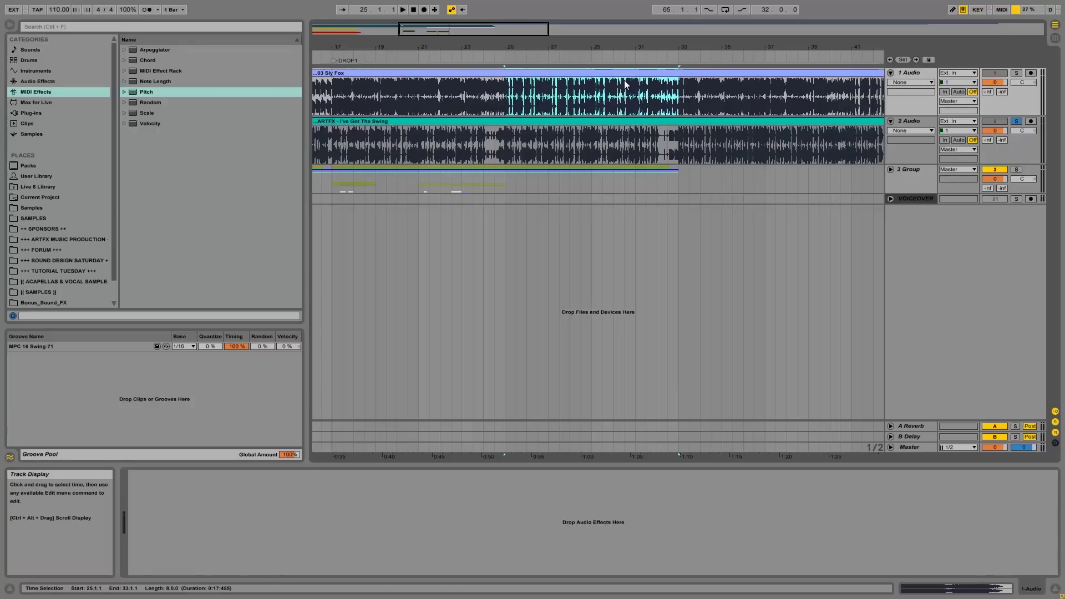
left_click_drag(658, 40, 649, 45)
left_click_drag(601, 90, 830, 92)
left_click_drag(481, 88, 601, 95)
left_click_drag(460, 46, 561, 93)
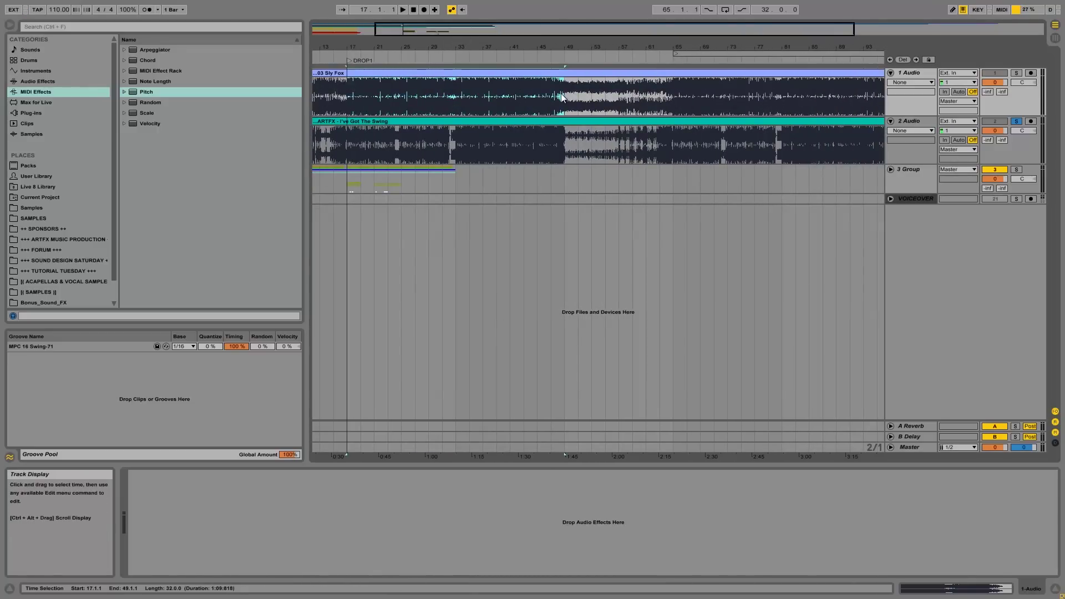
left_click_drag(365, 43, 361, 44)
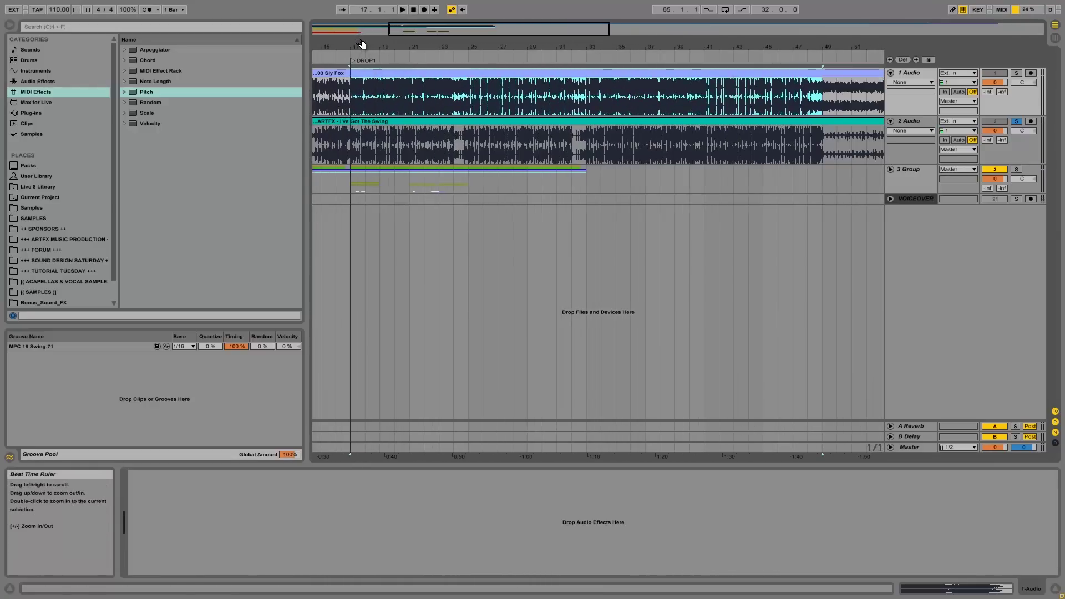
Step: Mark the I've Got The Swing drop in parts: bars 17 to 33, 25 to 33, 17 to 24 and 33 to 49
left_click_drag(348, 145, 589, 149)
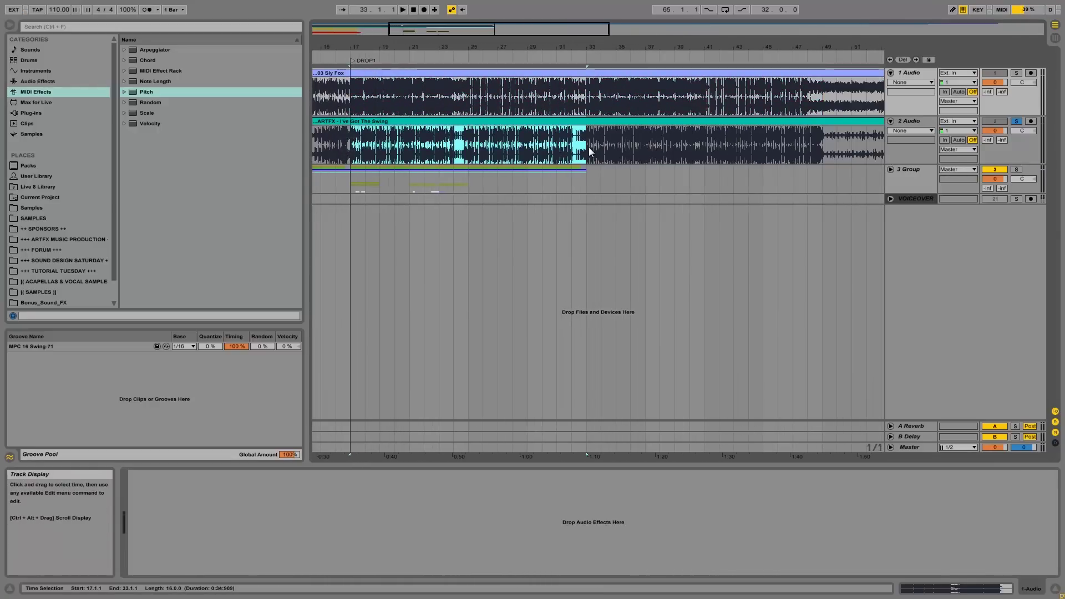
left_click_drag(468, 132, 582, 146)
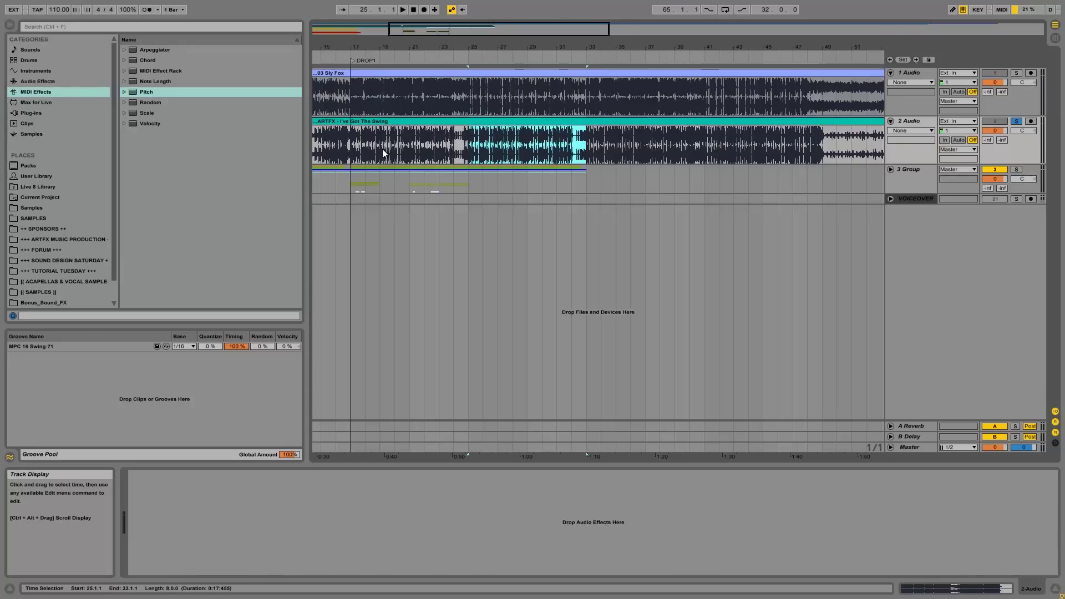
left_click_drag(358, 146, 460, 143)
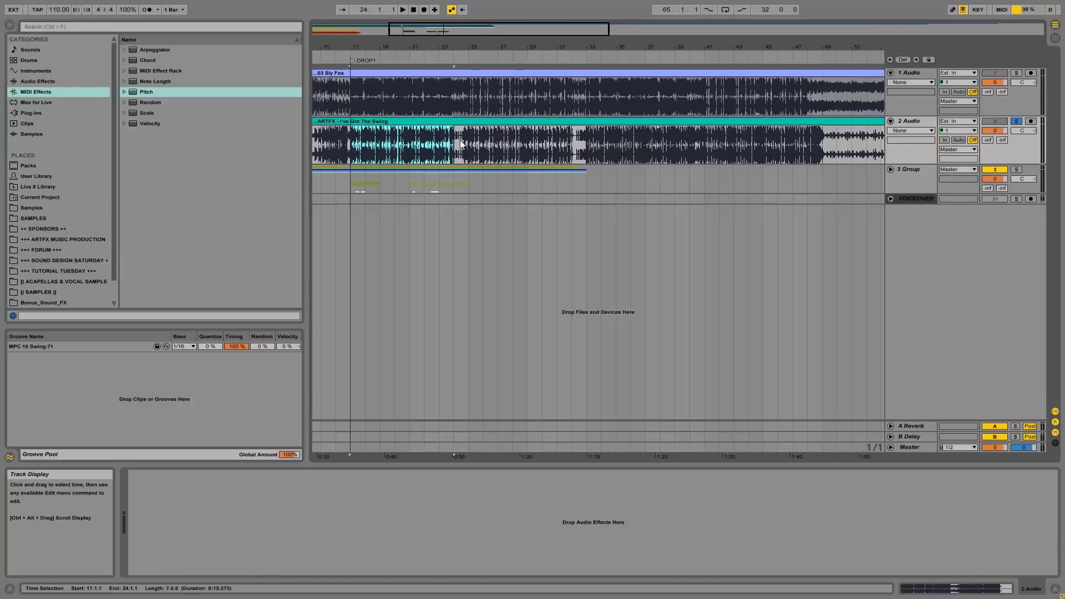
left_click_drag(570, 149, 821, 158)
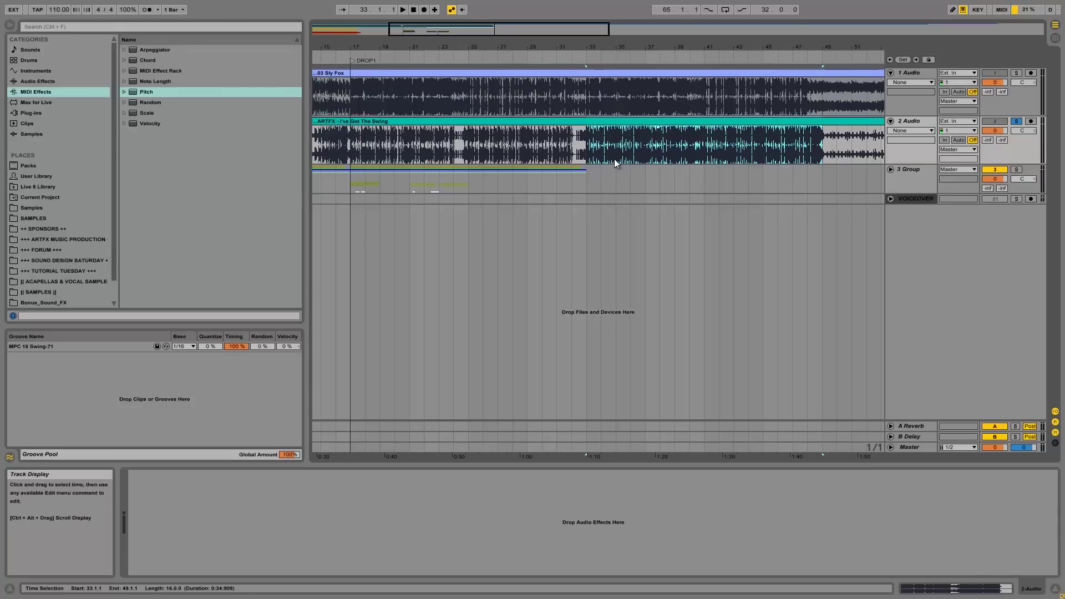
left_click_drag(589, 148, 339, 149)
Step: Compare the drops of both tracks by selecting parts of 03 Sly Fox and the full bar 17 to 49 range on each
left_click_drag(528, 46, 413, 99)
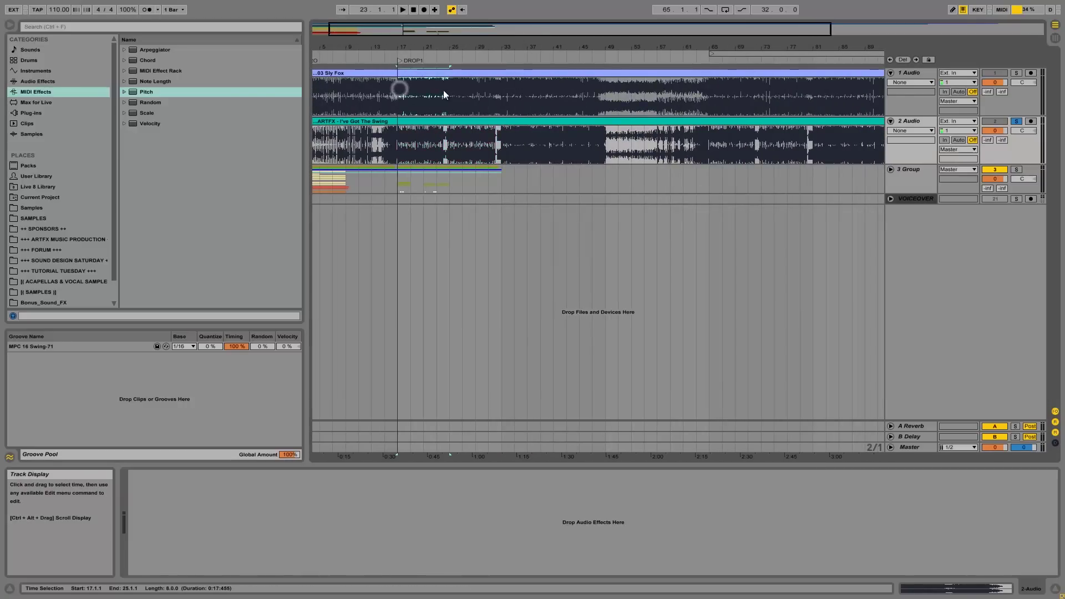
left_click_drag(448, 89, 546, 96)
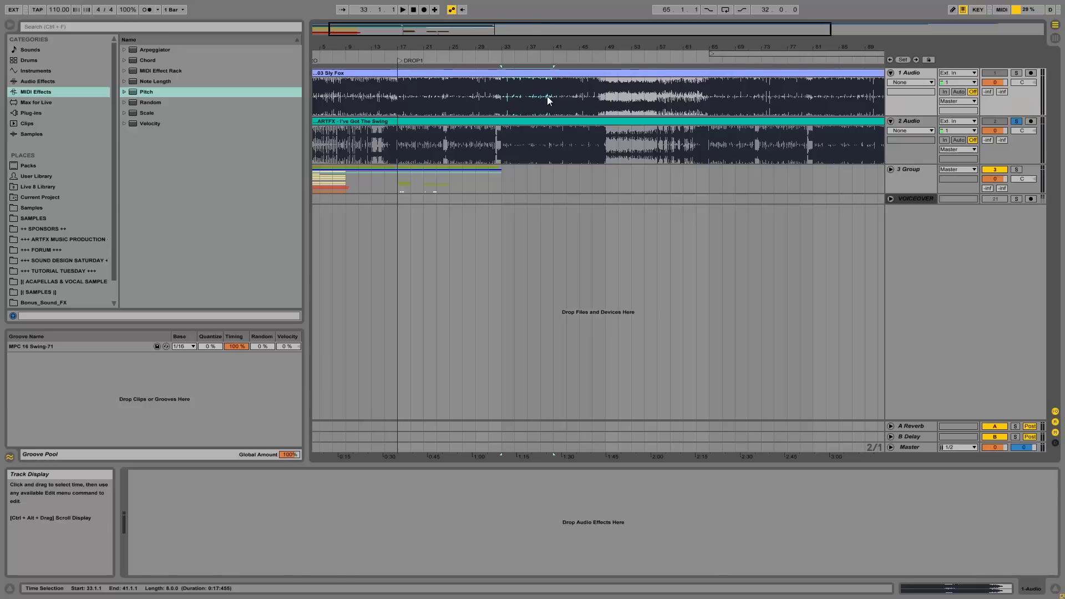
left_click_drag(397, 143, 606, 138)
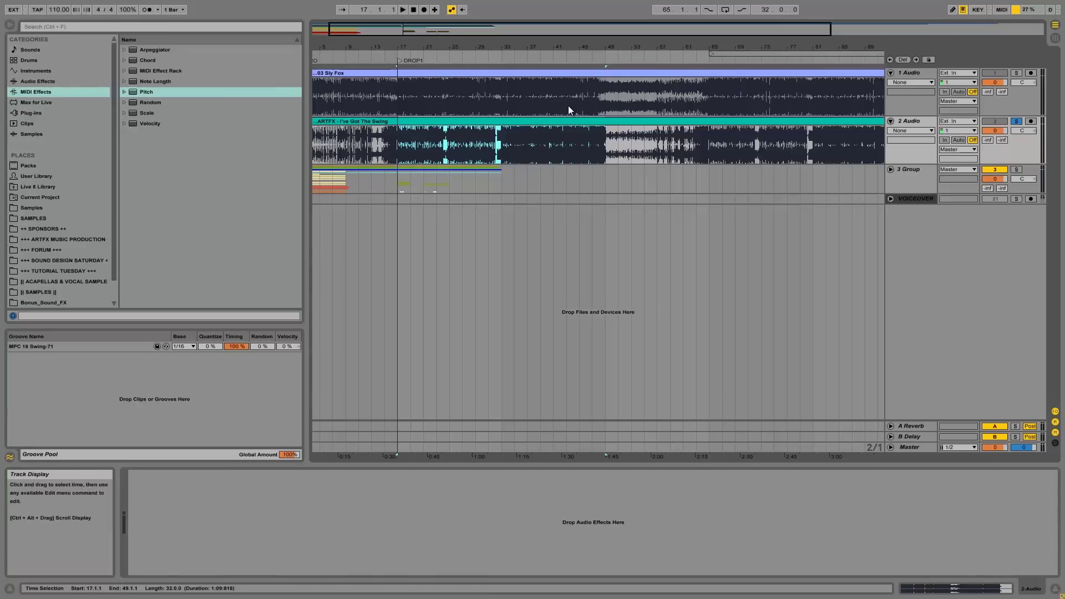
left_click_drag(396, 90, 600, 94)
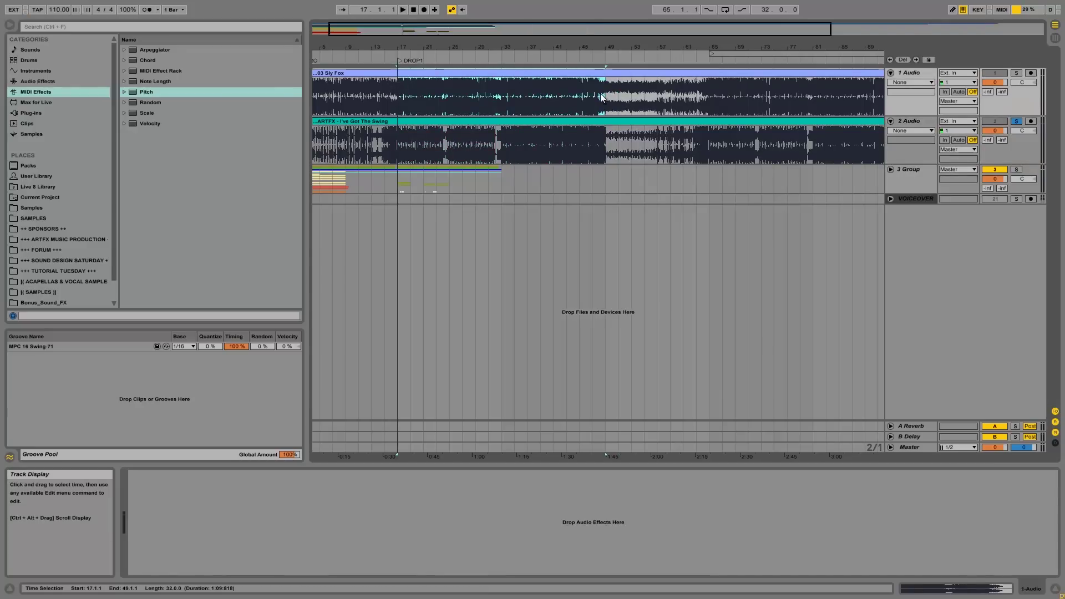
mouse_move(400, 147)
left_mouse_down()
mouse_move(530, 149)
mouse_move(411, 148)
left_mouse_up()
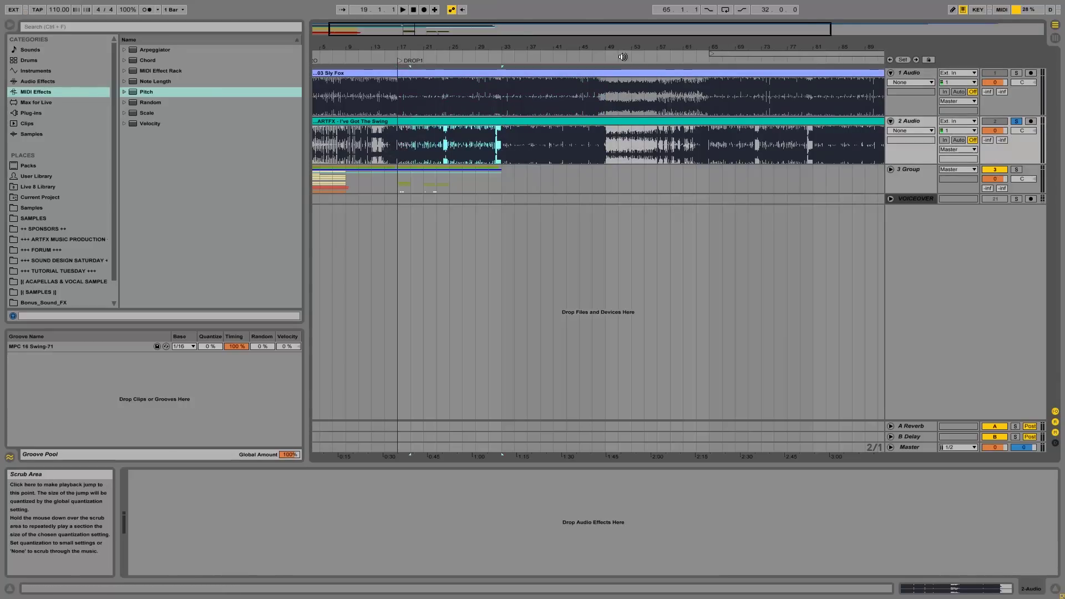
Step: Add a locator named BREAKDOWN at bar 49, where the first drop ends
left_click(607, 77)
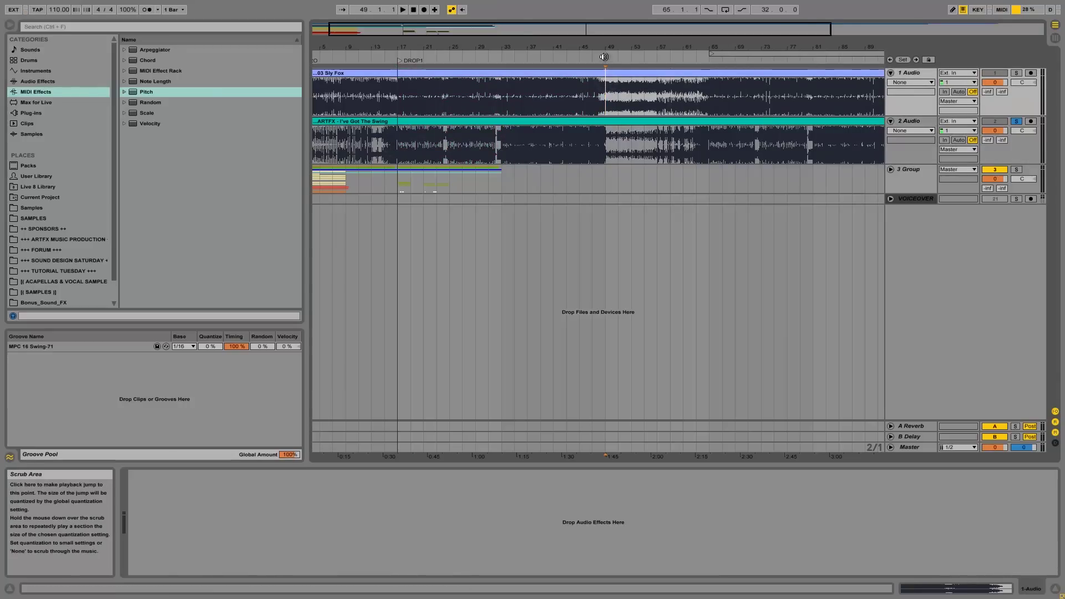
right_click(604, 56)
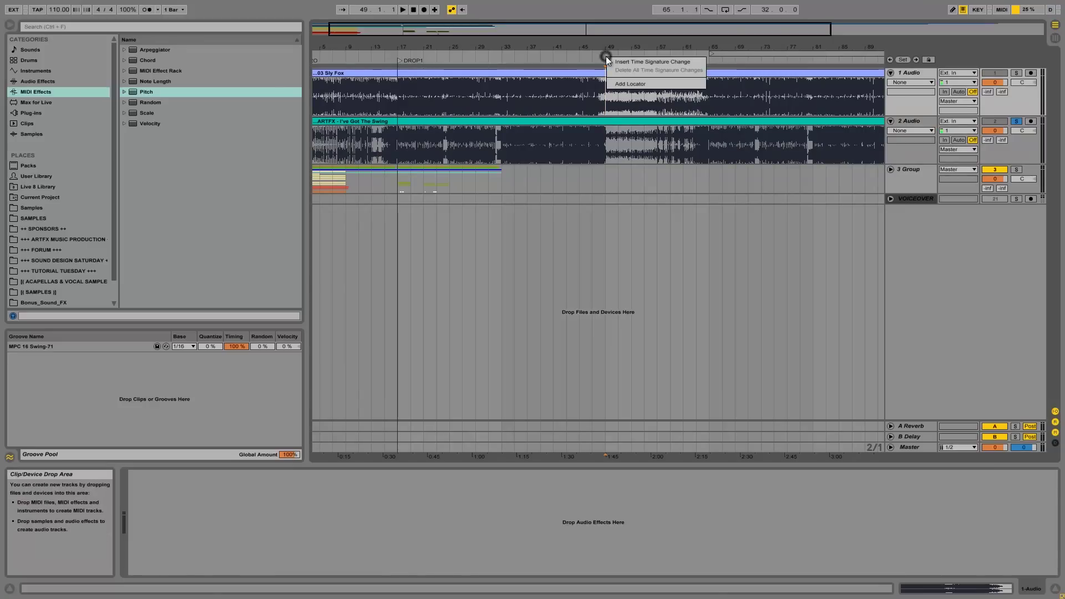
left_click(624, 82)
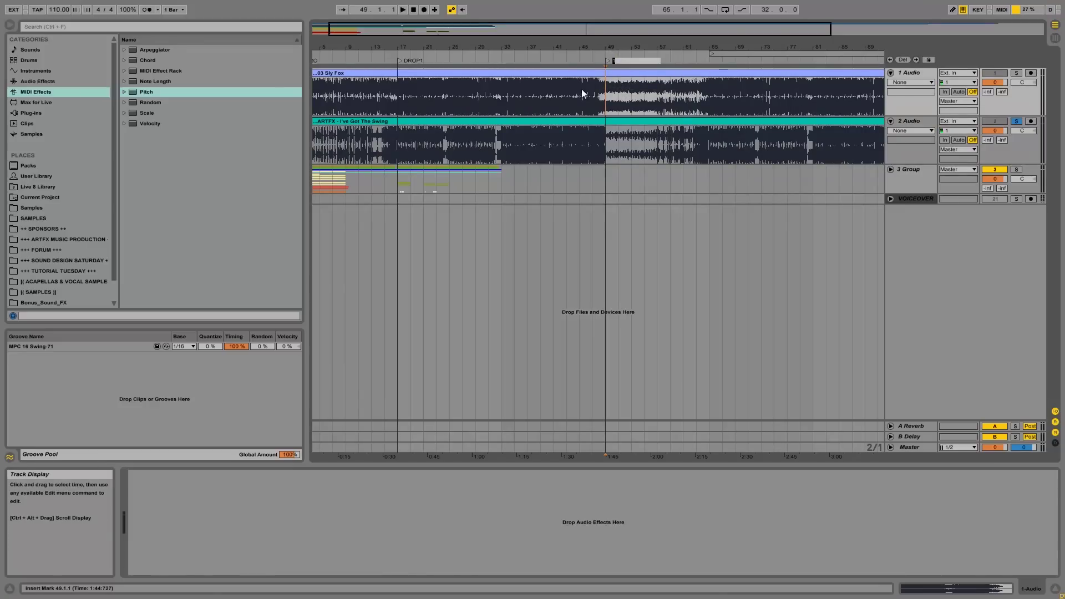
type("BREAKDOWN")
key("Return")
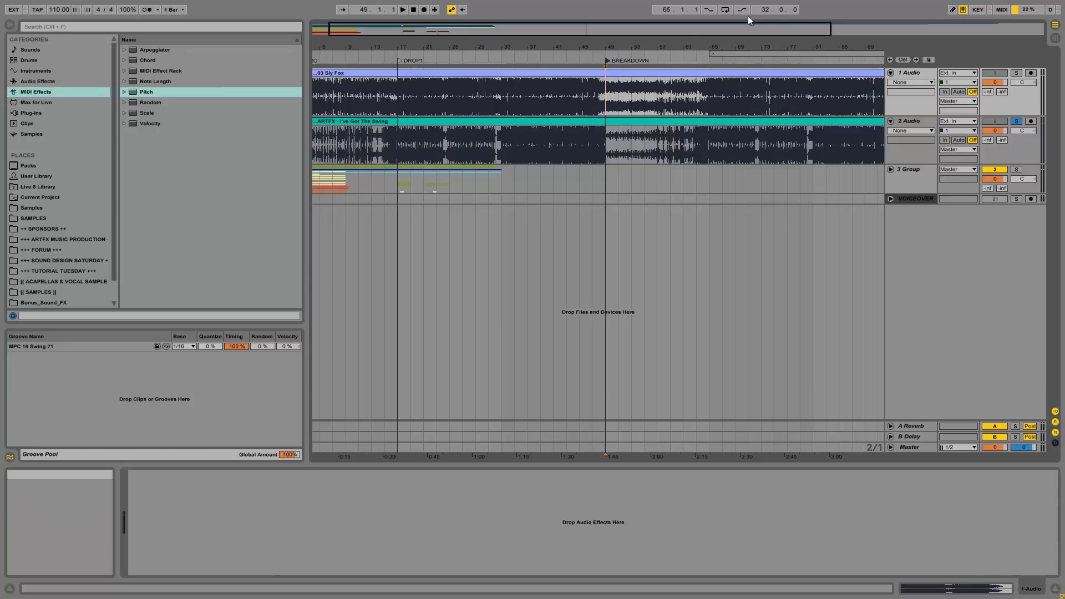
Step: Add a locator named DROP2 at bar 65, where the breakdown ends
left_click(707, 87)
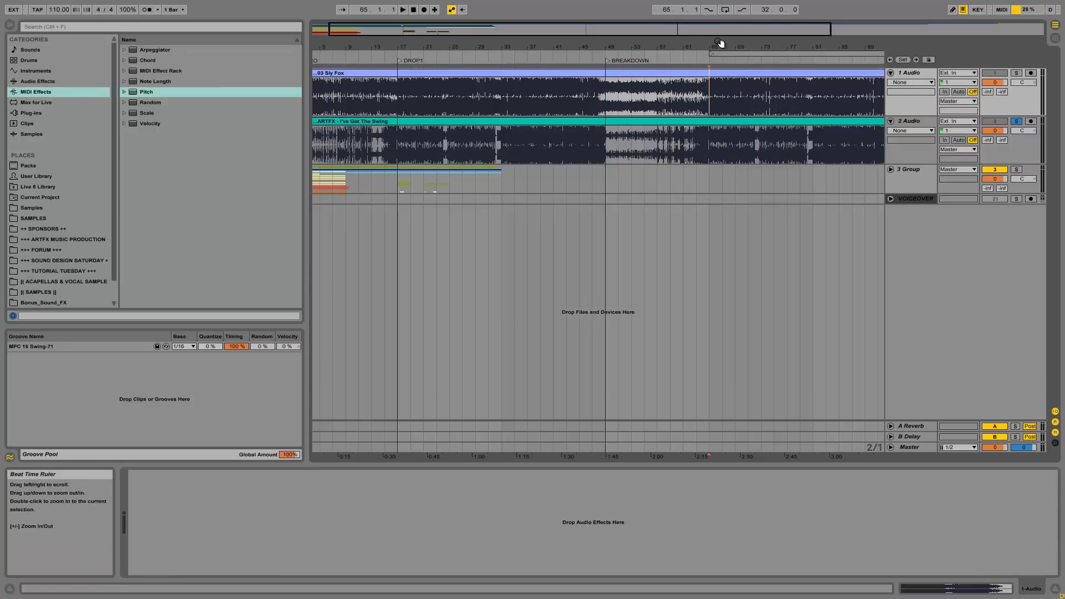
left_click_drag(717, 43, 720, 43)
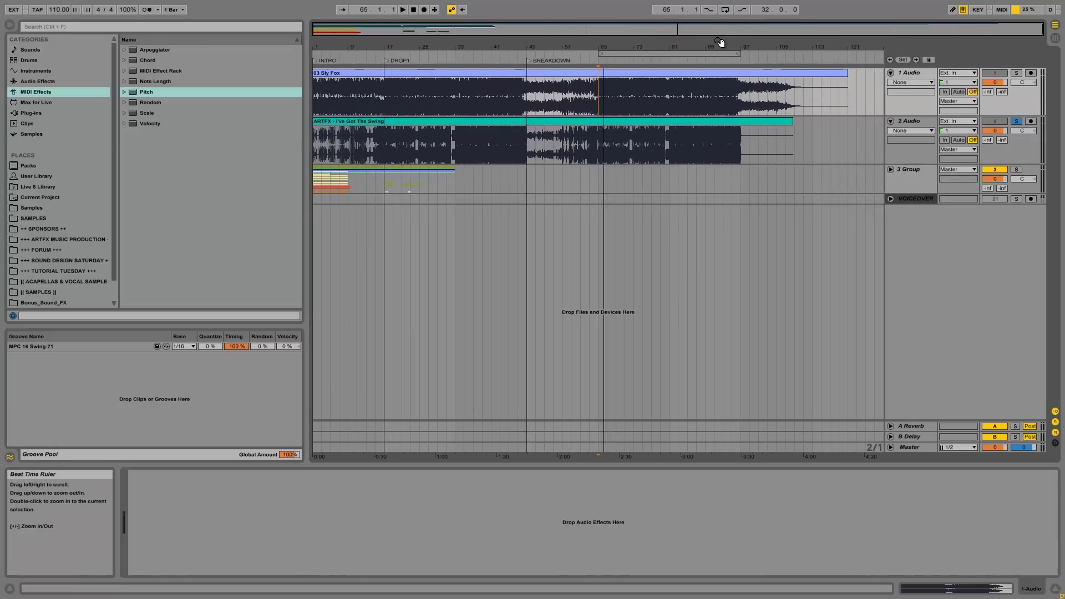
right_click(599, 59)
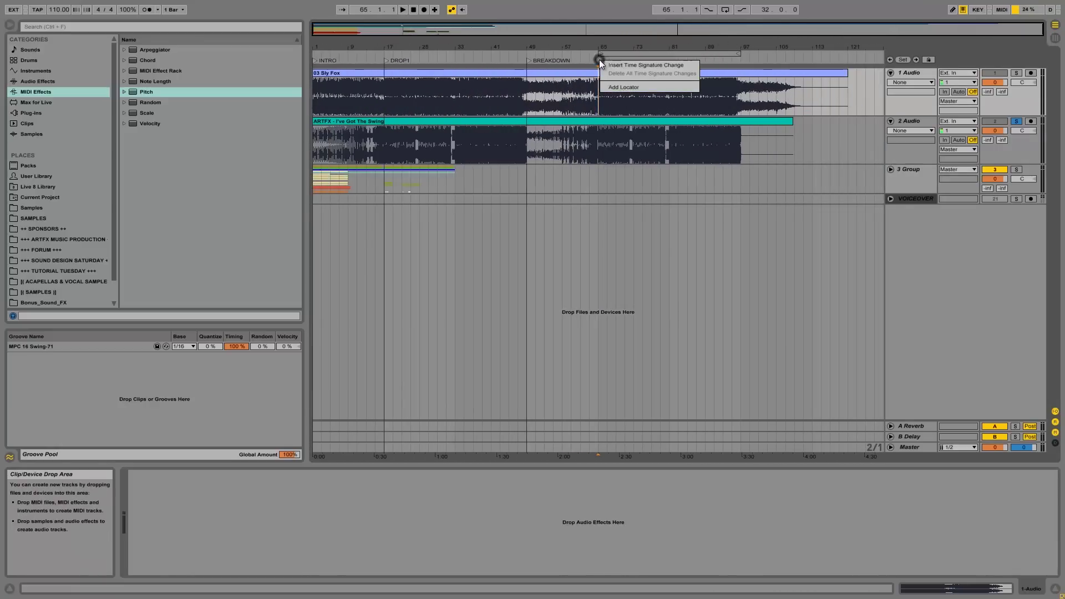
left_click(622, 88)
type("D")
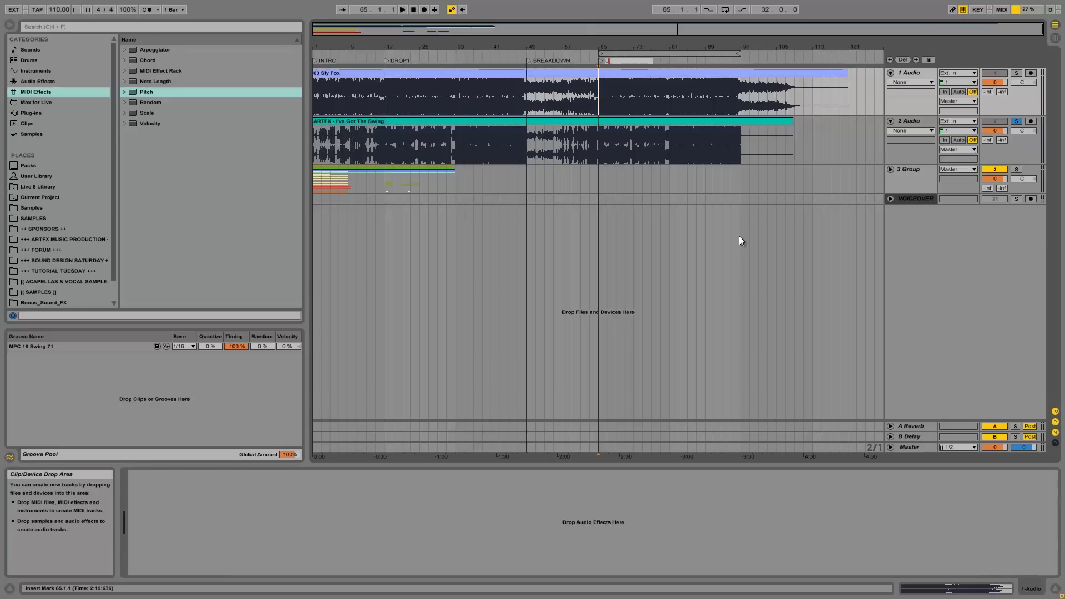
type("ROP2")
key("Return")
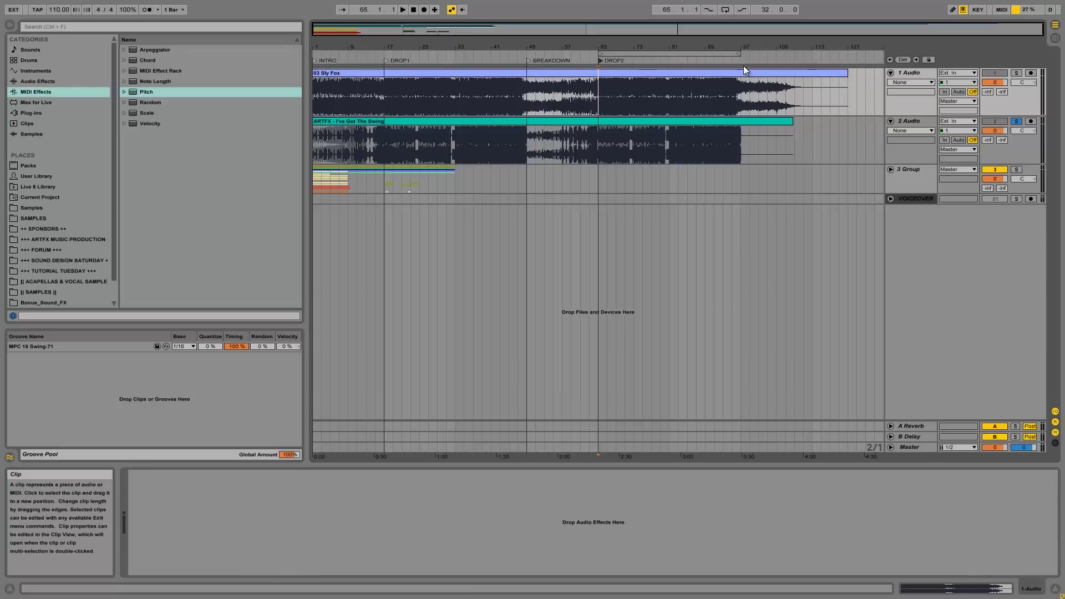
Step: Add a locator named OUTRO at bar 97 and select the I've Got The Swing ending from bar 97 to 109
left_click(742, 99)
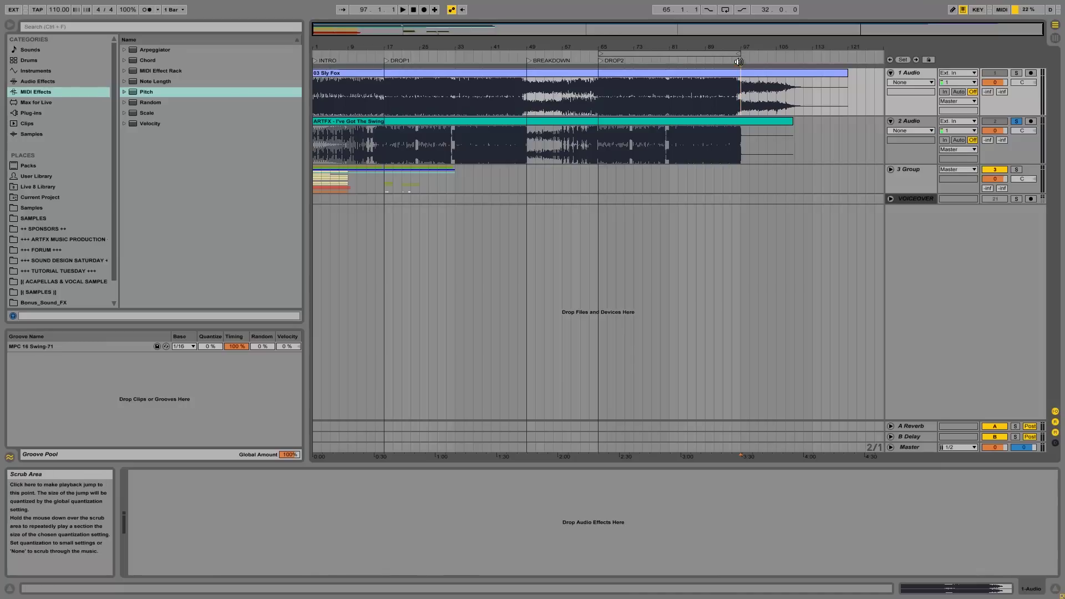
right_click(742, 62)
left_click(770, 87)
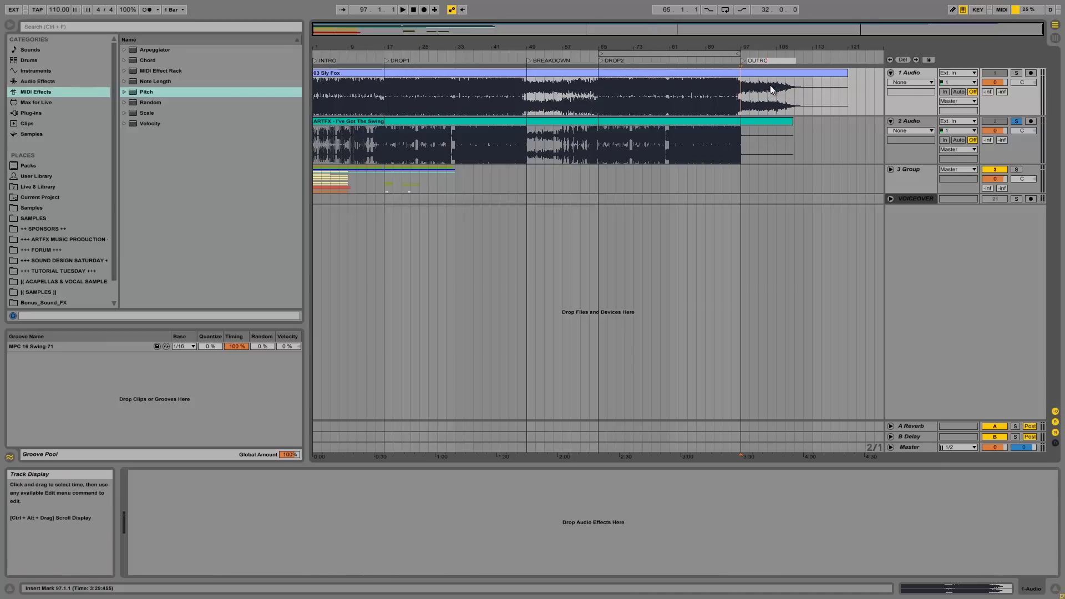
type("OUTRO")
key("Return")
left_click_drag(793, 140, 746, 139)
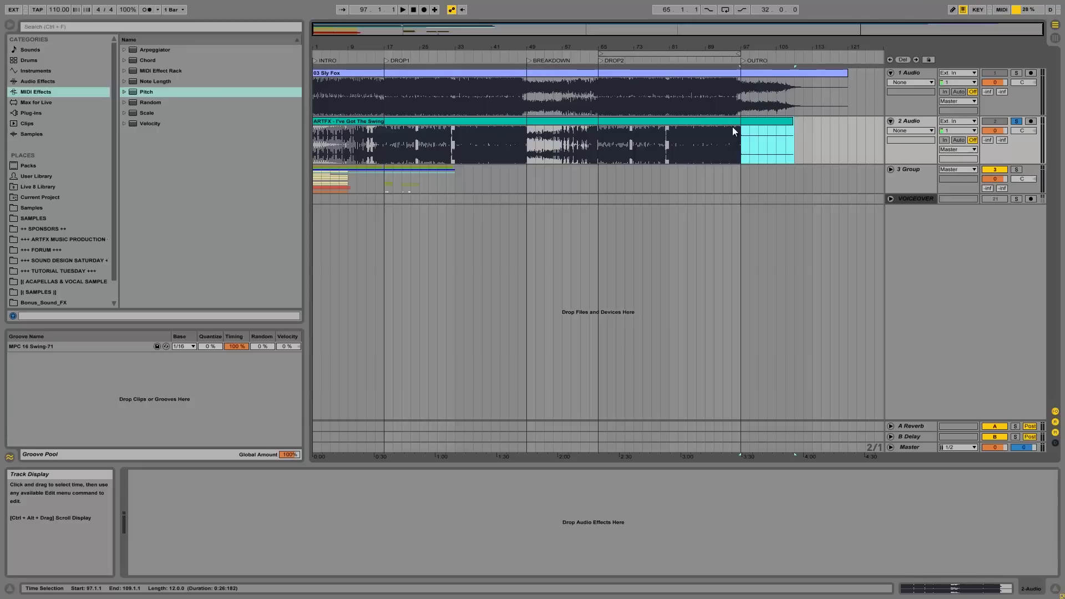
left_click_drag(741, 149, 814, 150)
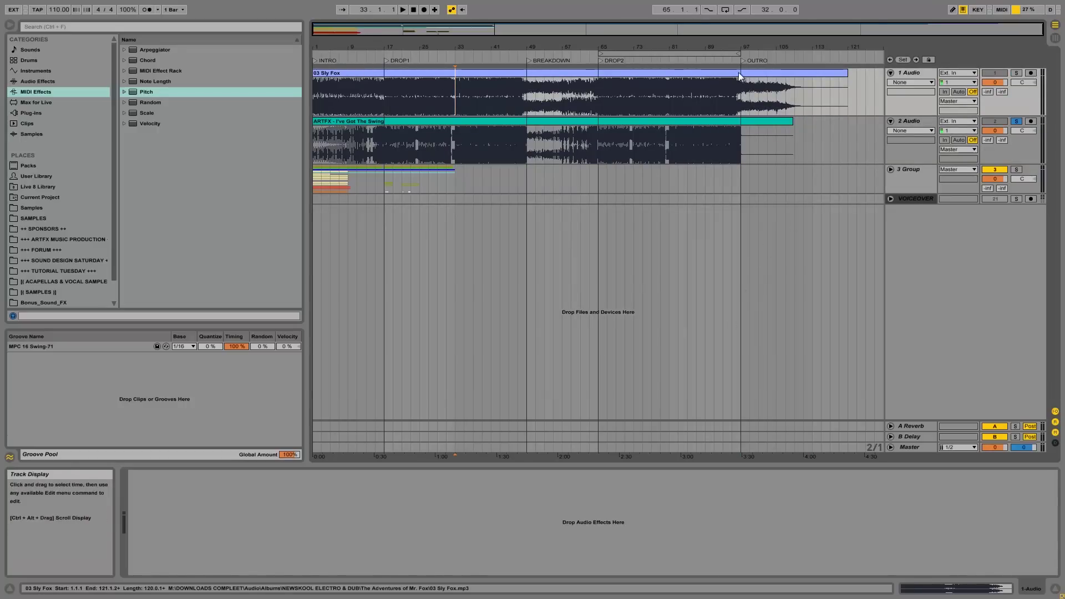
Step: Add a locator named DROP1-VARIATION at bar 33, halfway through the first drop
right_click(455, 61)
left_click(479, 88)
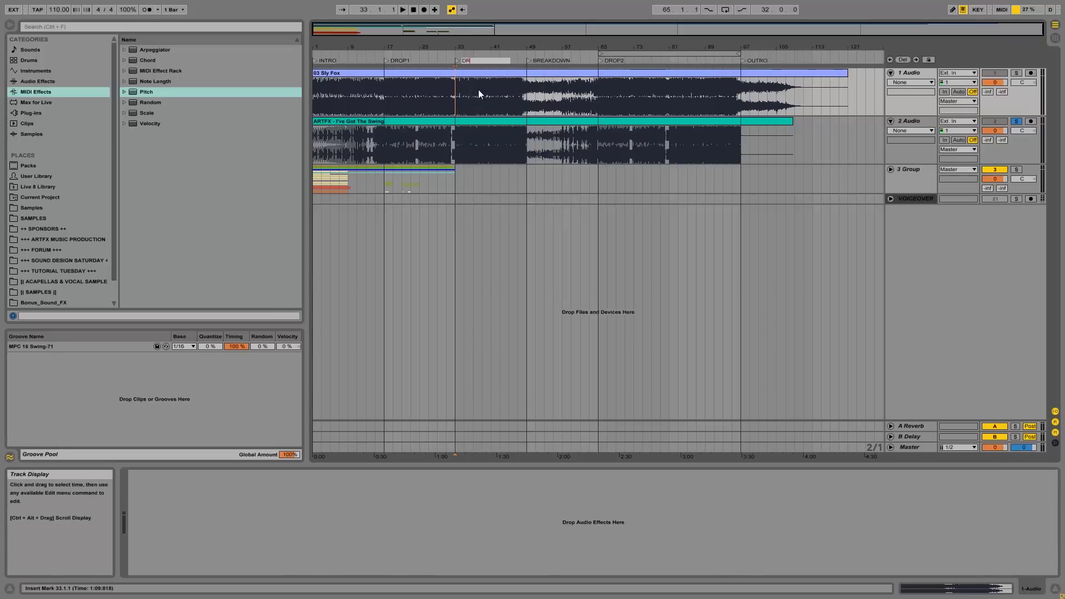
type("DROP1-VARIATION")
key("Return")
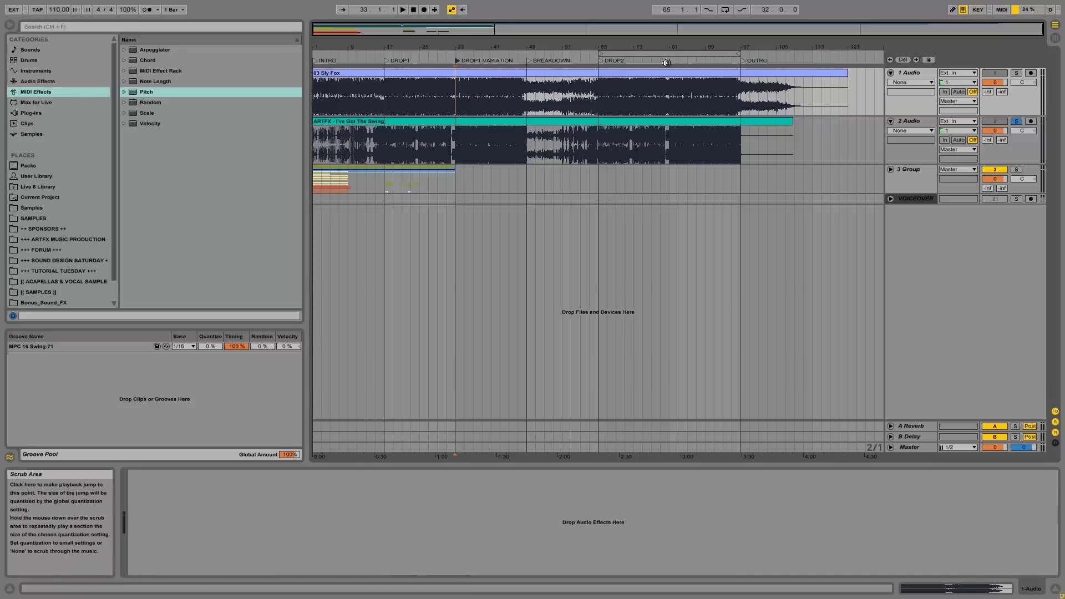
Step: Add a locator named DROP2-VARIATION at bar 81, halfway through the second drop
left_click(669, 80)
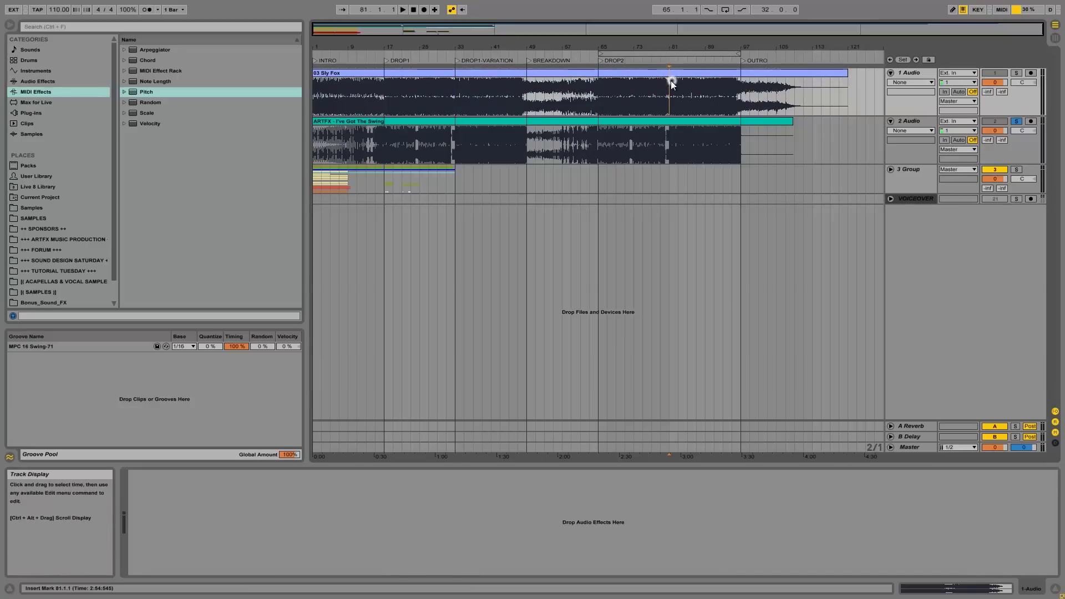
right_click(670, 60)
left_click(687, 87)
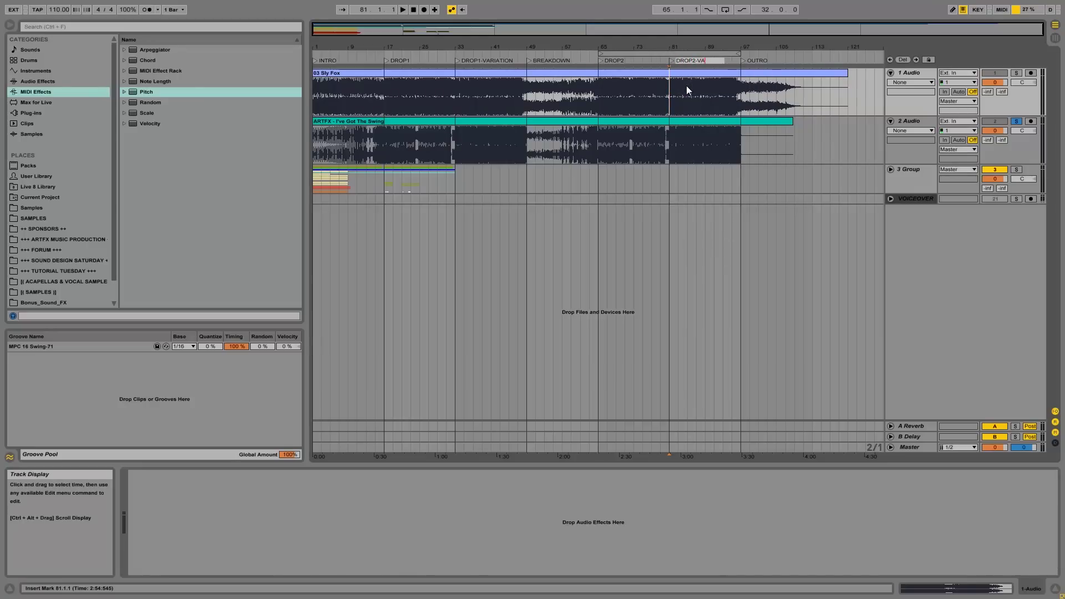
type("DROP2-VARIATION")
key("Return")
Step: Listen to short parts of the I've Got The Swing intro, starting from bar 1 and from bar 9
mouse_move(380, 38)
left_mouse_down()
mouse_move(390, 40)
mouse_move(388, 25)
left_mouse_up()
left_click(317, 144)
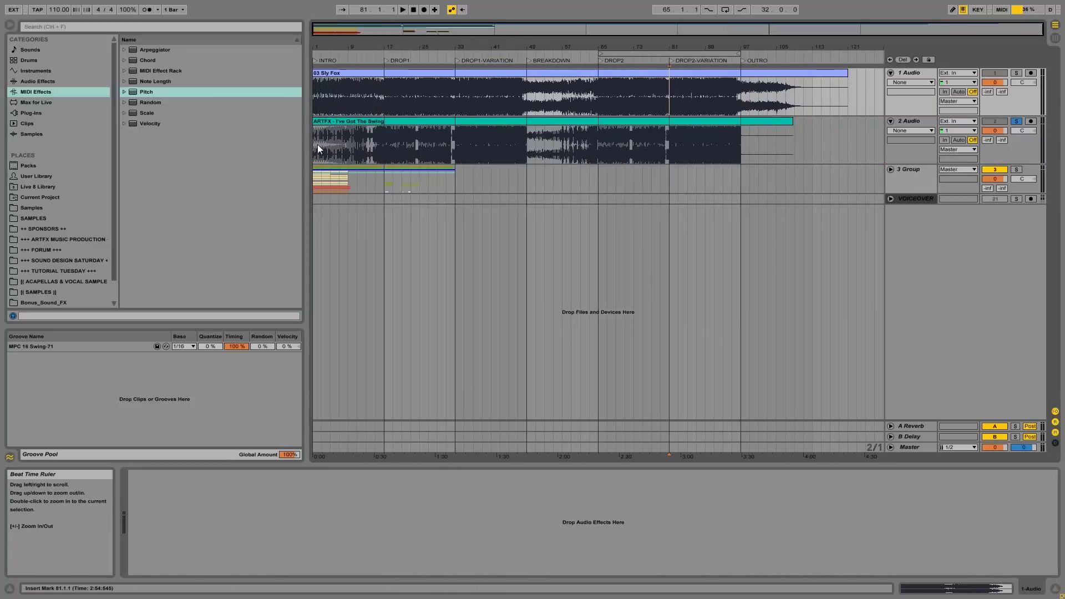
key("space")
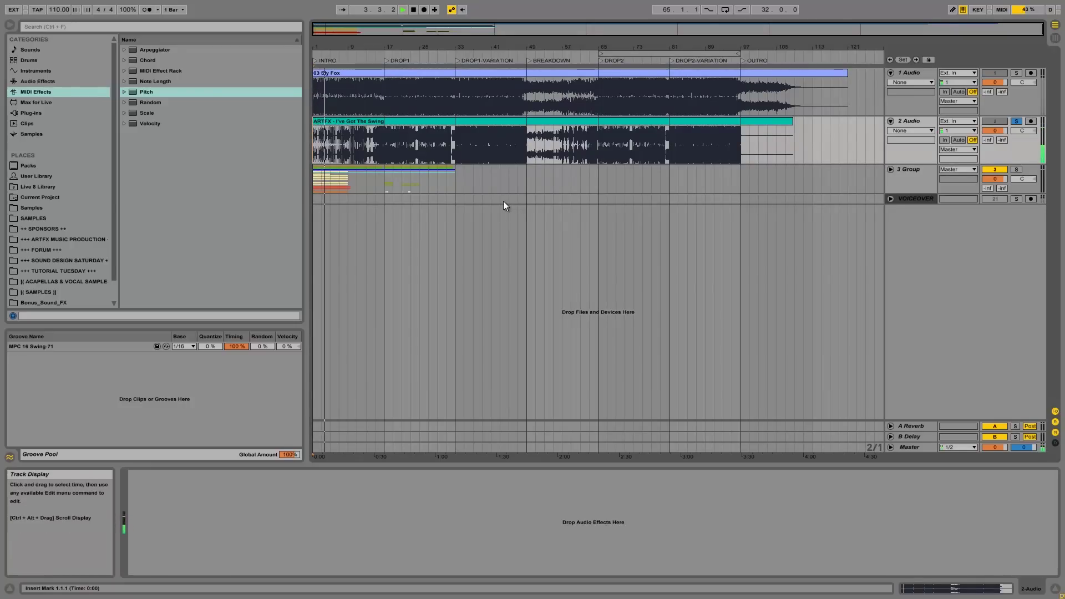
key("space")
left_click(347, 139)
left_click_drag(356, 47, 350, 143)
key("space")
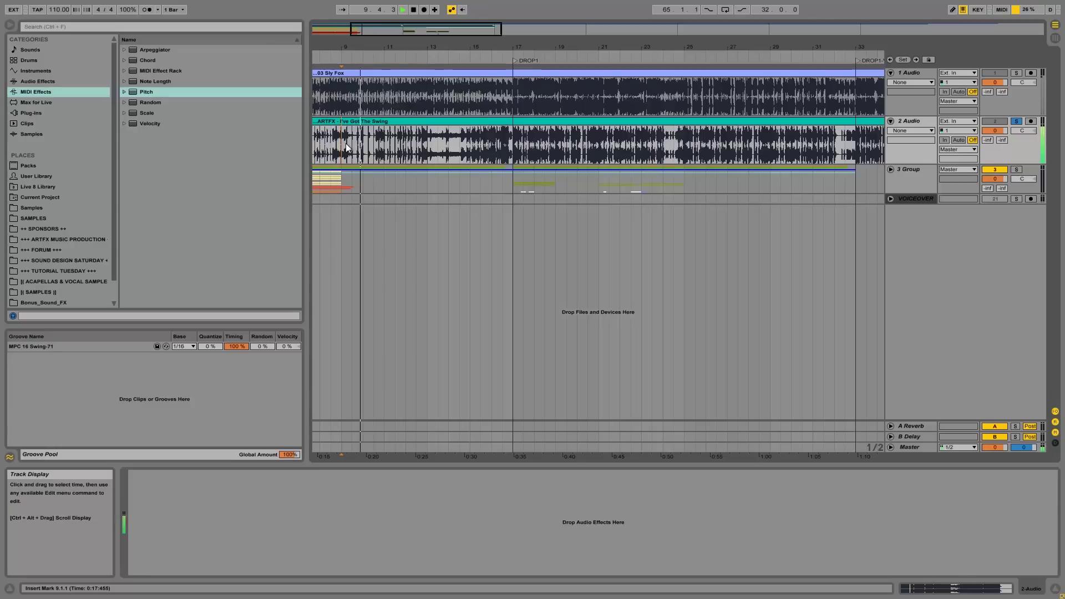
key("space")
Step: Select bars 13 to 17 of I've Got The Swing and play this build-up to the first drop
left_click(427, 142)
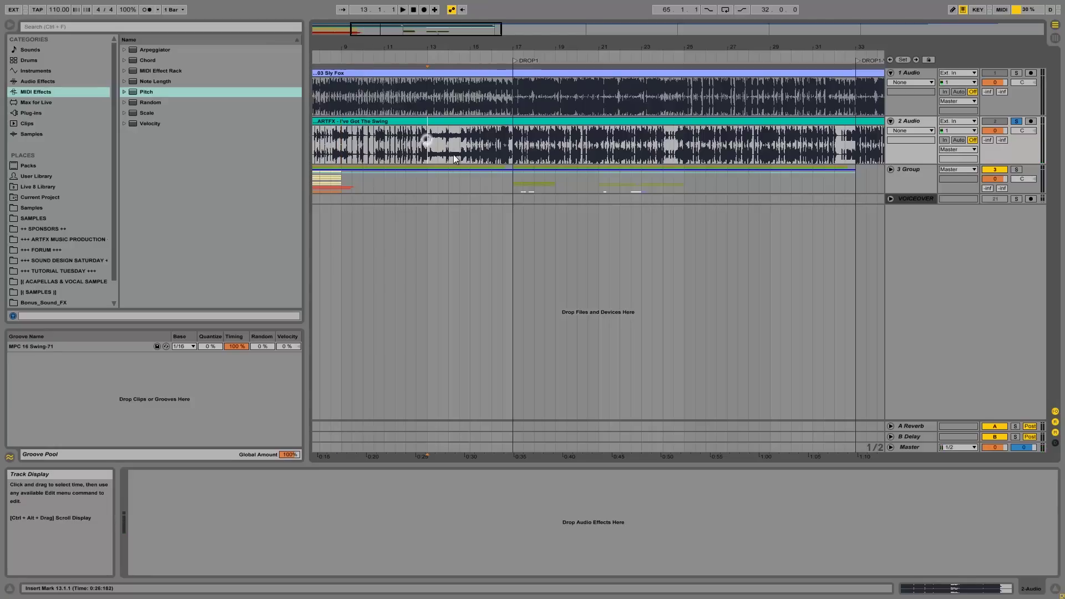
left_click_drag(425, 148, 460, 158)
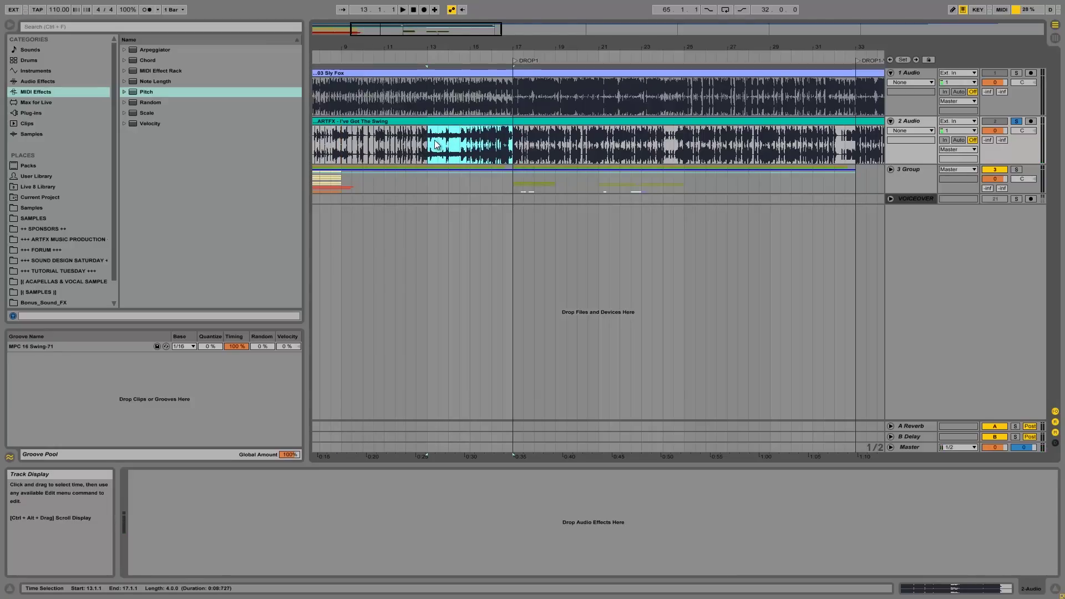
key("space")
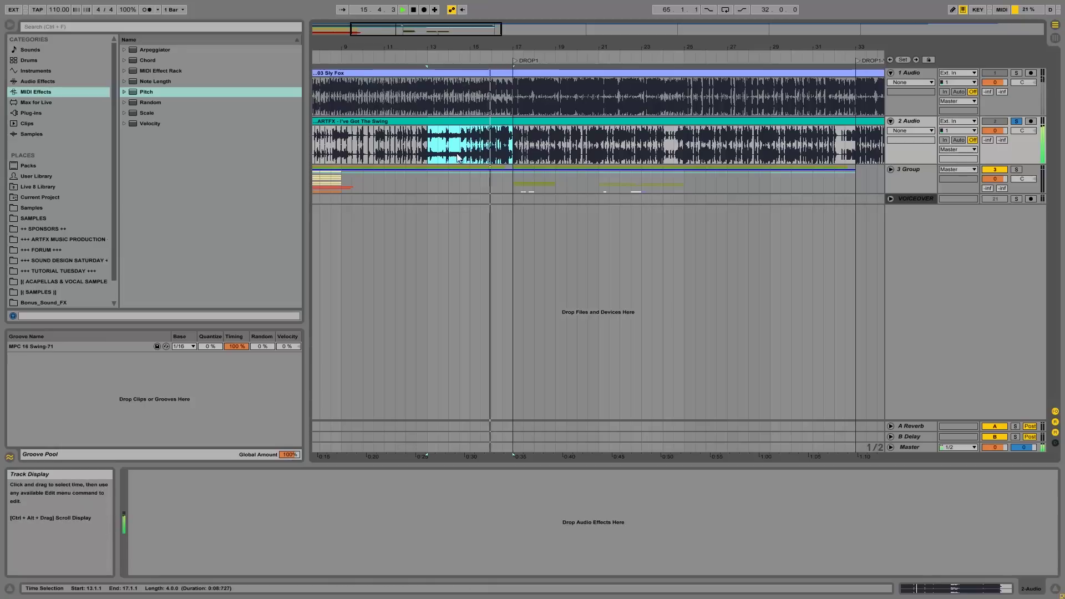
key("space")
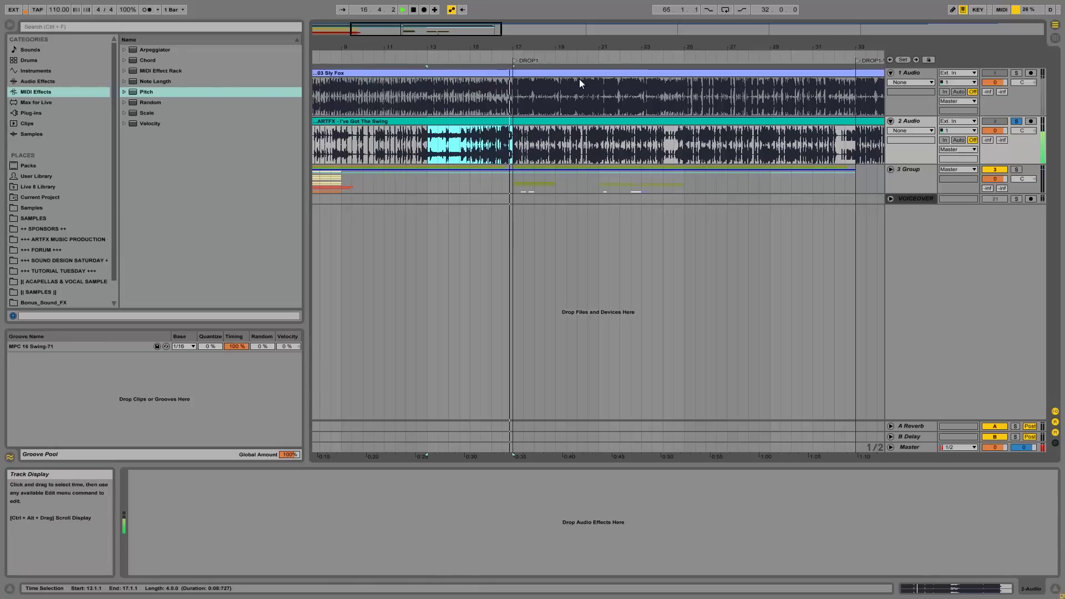
Step: Examine the first drop of I've Got The Swing from bar 17, marking bars 21, 23 and the part starting at bar 25
left_click(521, 139)
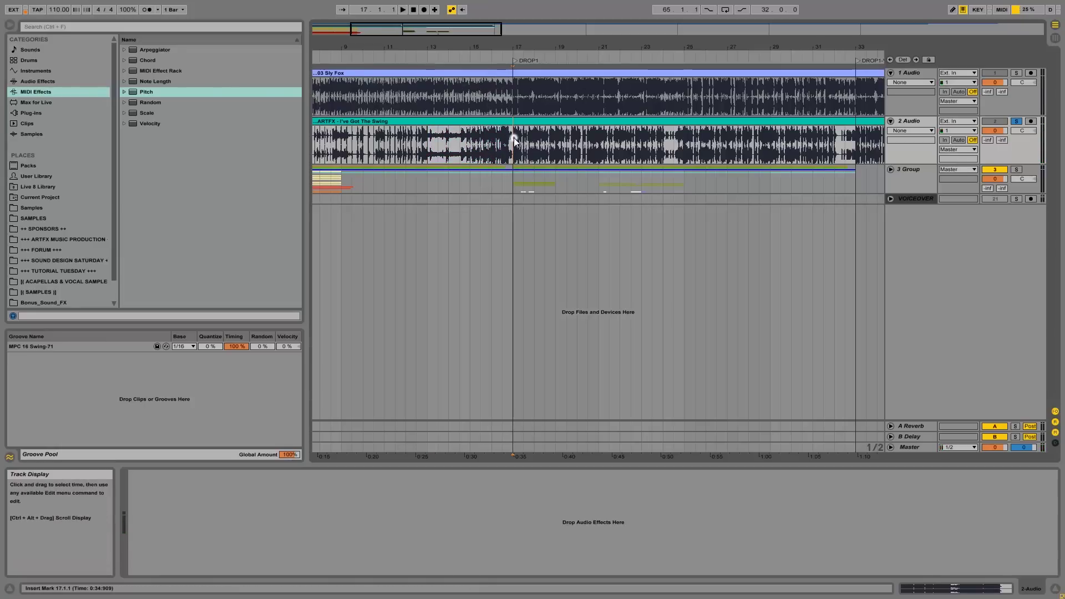
scroll(526, 45, "right", 2)
left_click_drag(526, 46, 452, 46)
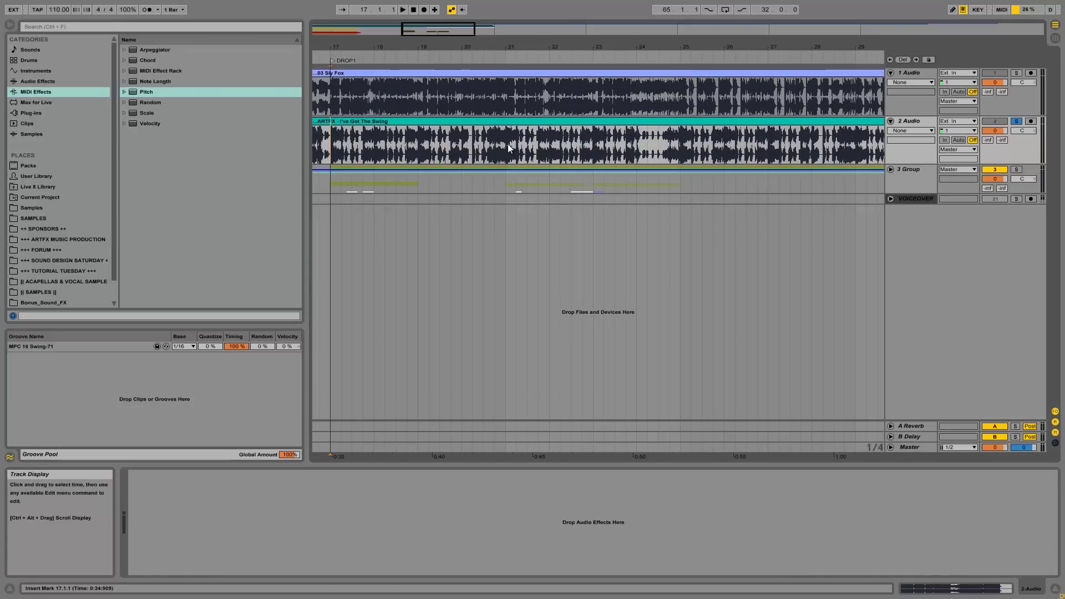
left_click(593, 145)
left_click_drag(614, 46, 612, 40)
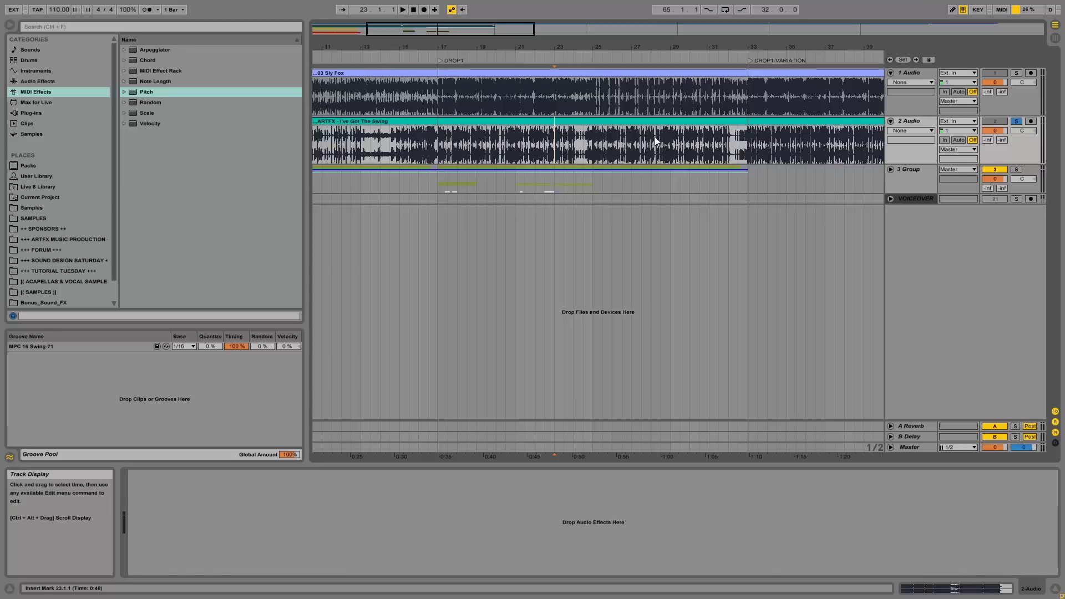
left_click_drag(592, 145, 707, 158)
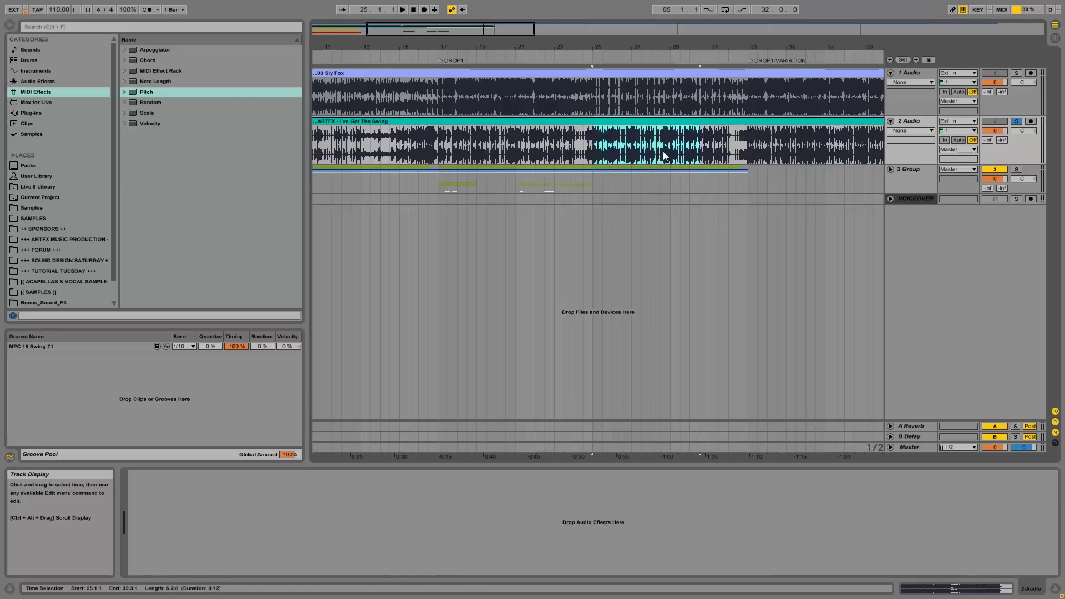
left_click(549, 143)
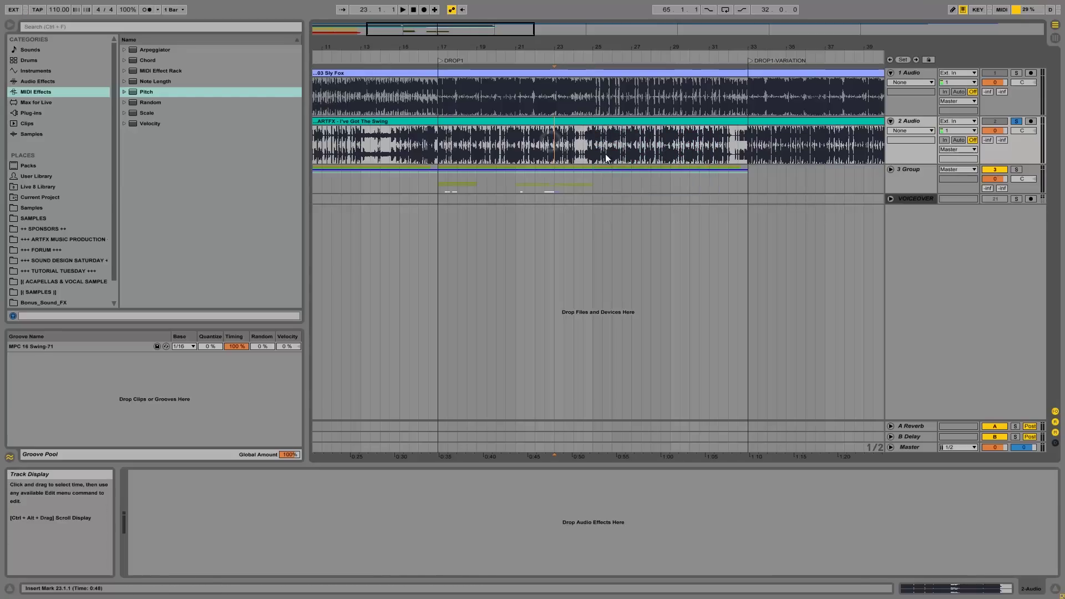
left_click(518, 143)
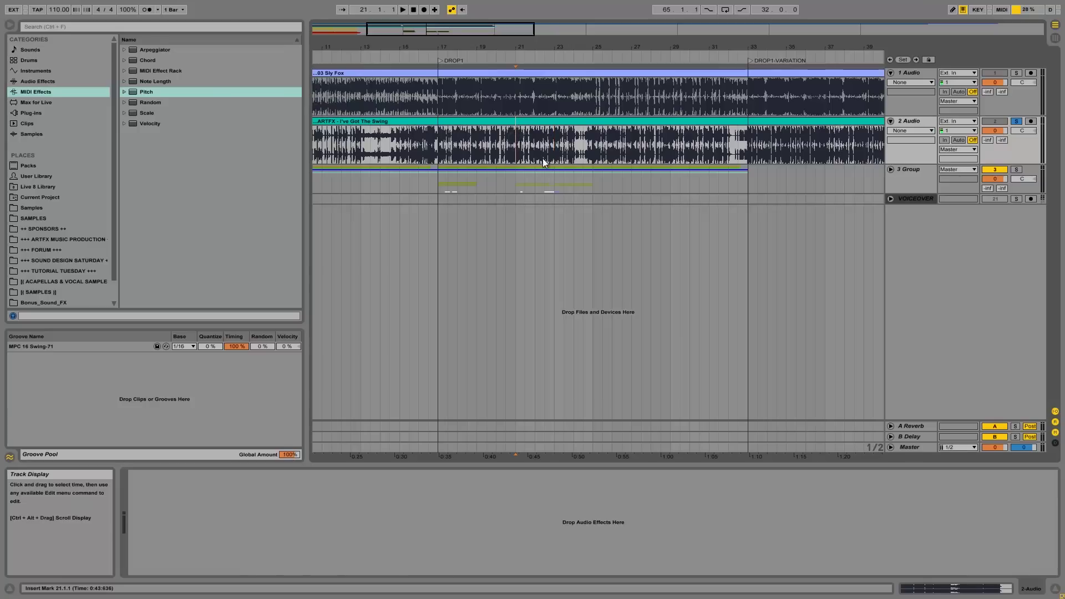
left_click_drag(575, 138, 676, 145)
Step: Play the first drop of I've Got The Swing from bar 21 past the change at bar 25
left_click(509, 145)
left_click(516, 145)
key("space")
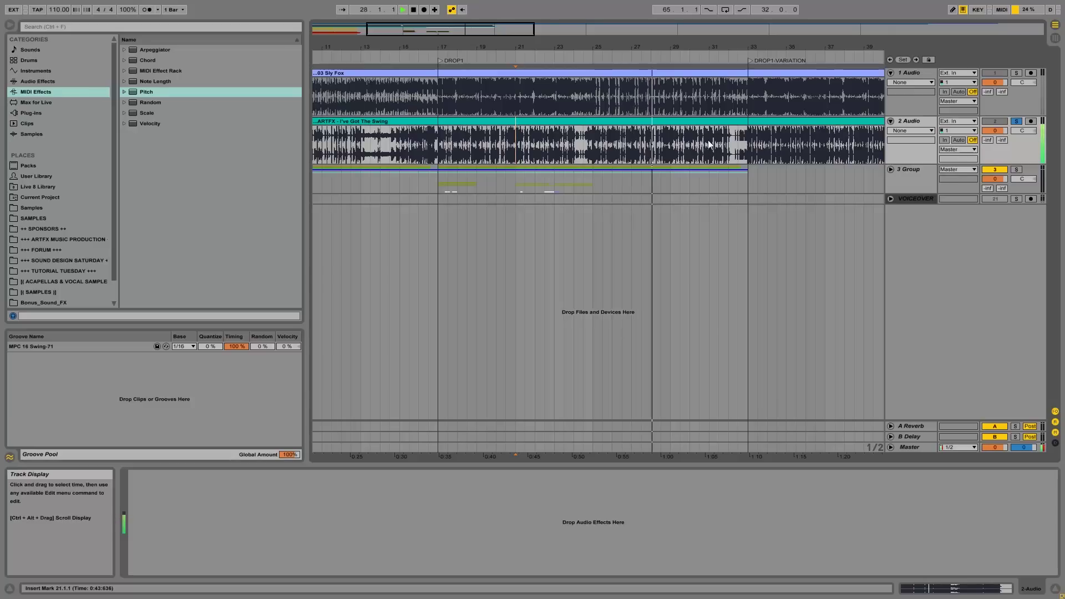
key("space")
Step: Mark bar 25 of I've Got The Swing and select the part from bar 25 to 29
left_click_drag(588, 154, 672, 148)
left_click(589, 142)
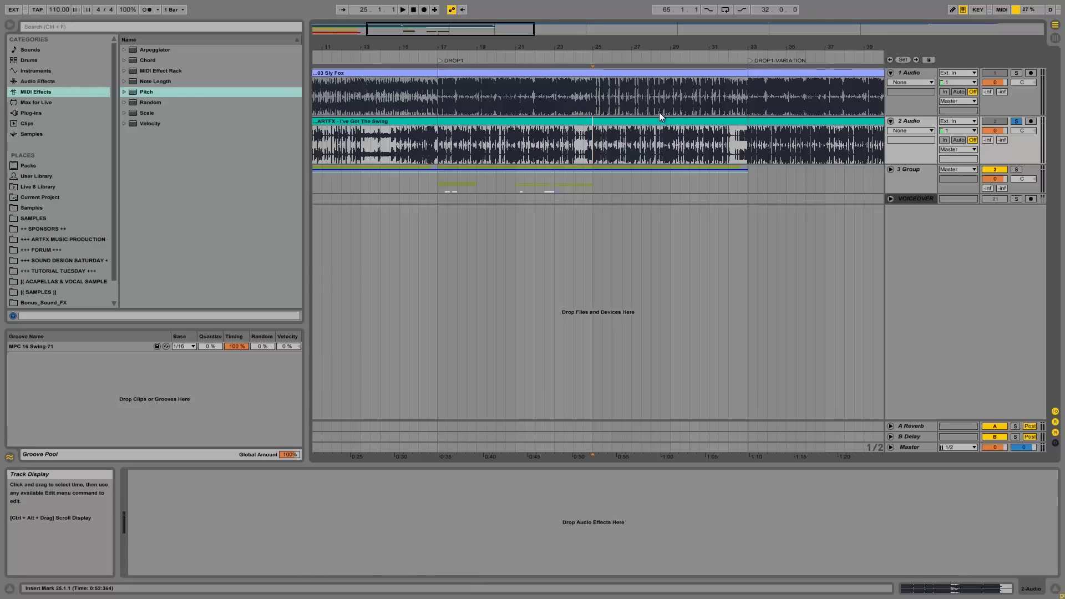
left_click_drag(524, 147, 671, 147)
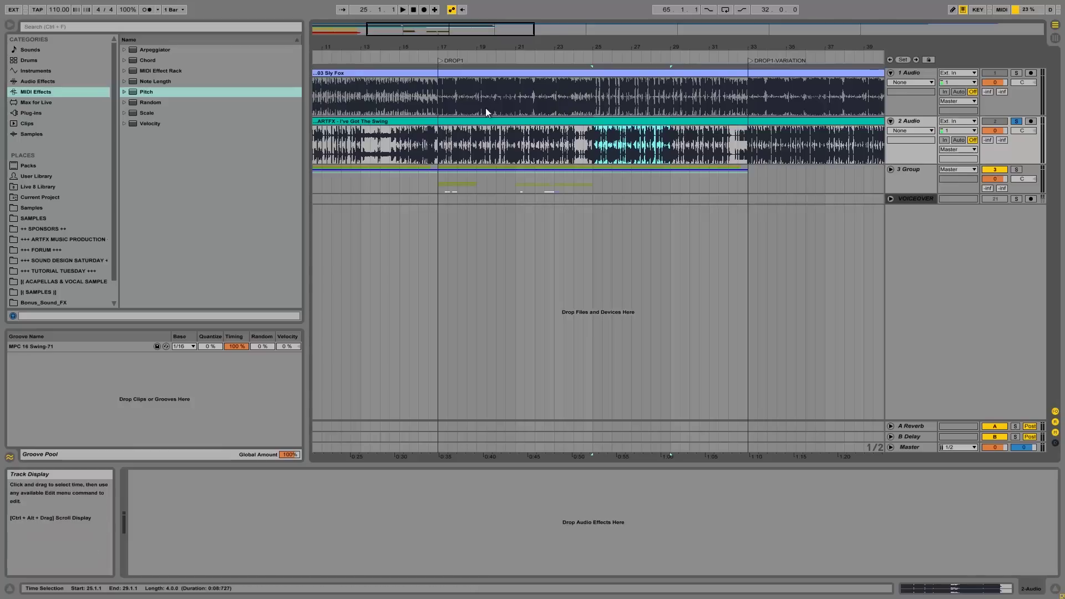
Step: Mark the 8-bar sections of the 03 Sly Fox first drop: bars 17 to 25, 25 to 33 and 41 to 49
left_click_drag(435, 92, 592, 97)
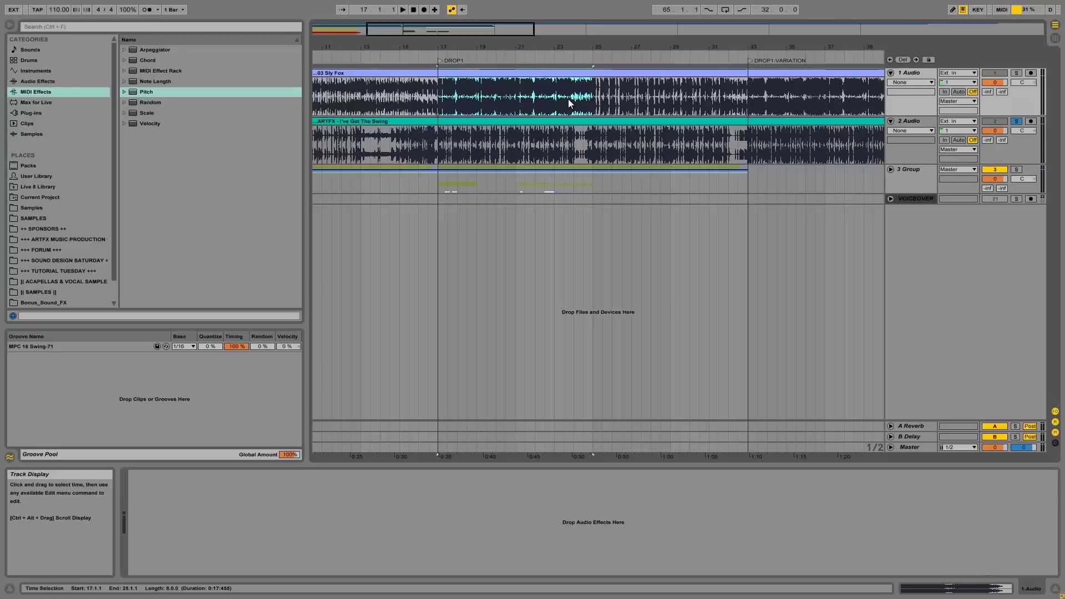
left_click_drag(593, 94, 743, 101)
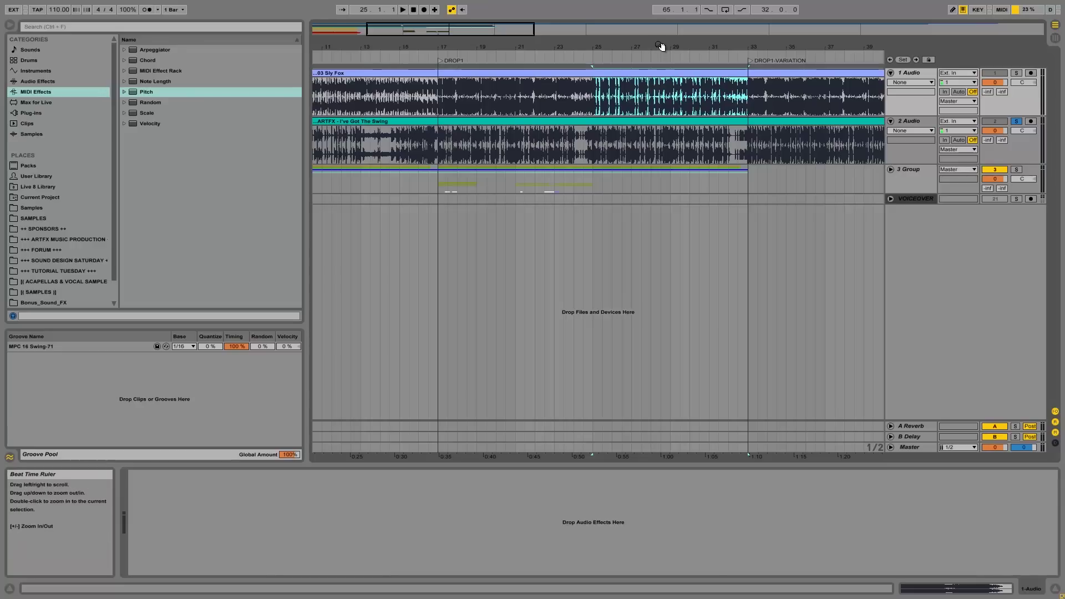
left_click_drag(660, 47, 545, 46)
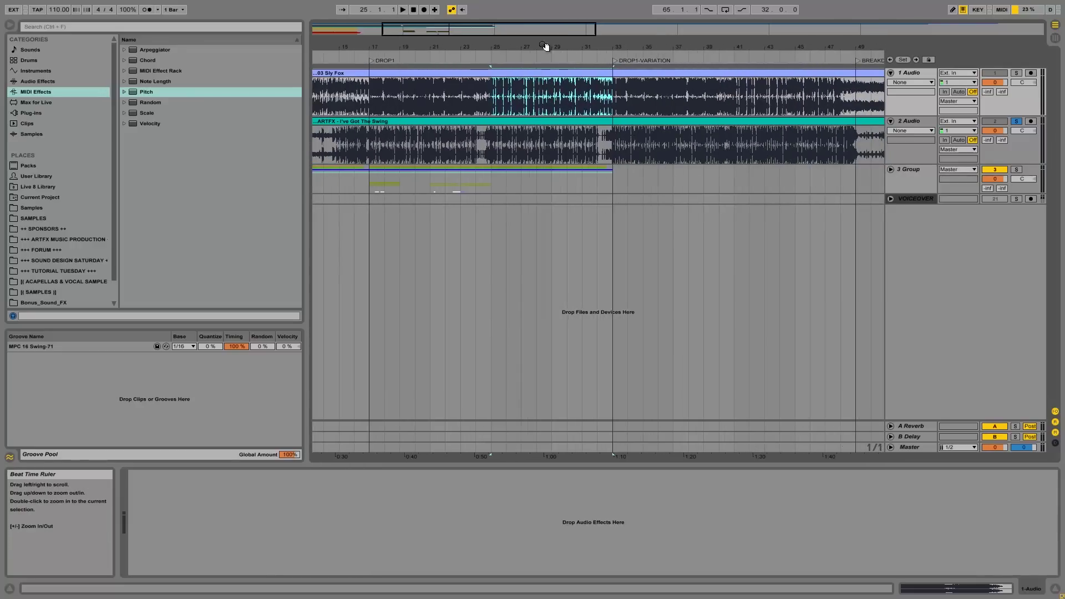
left_click(614, 88)
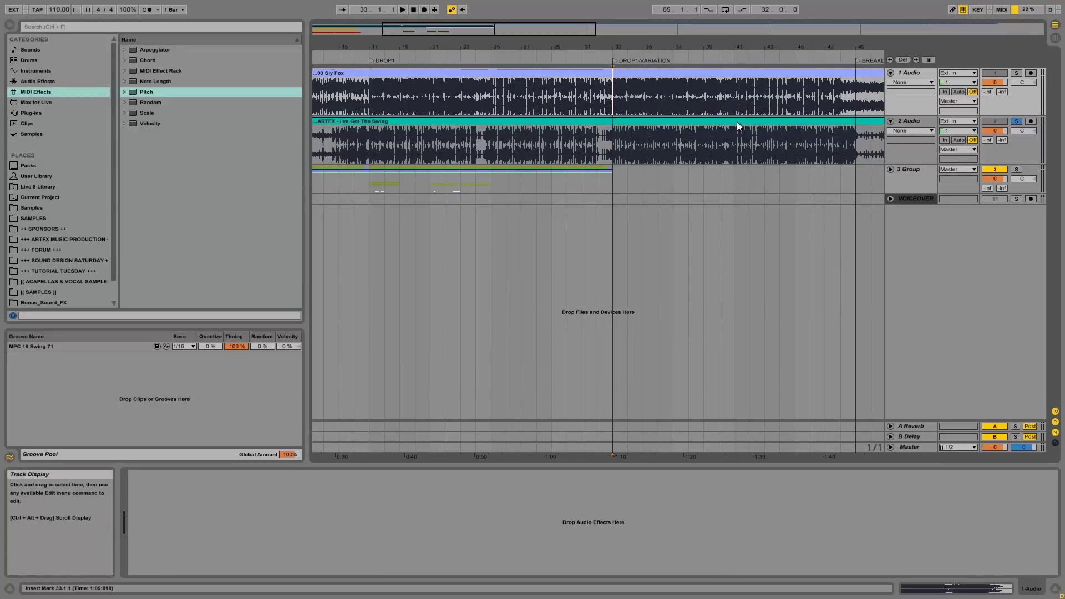
left_click_drag(610, 95, 850, 102)
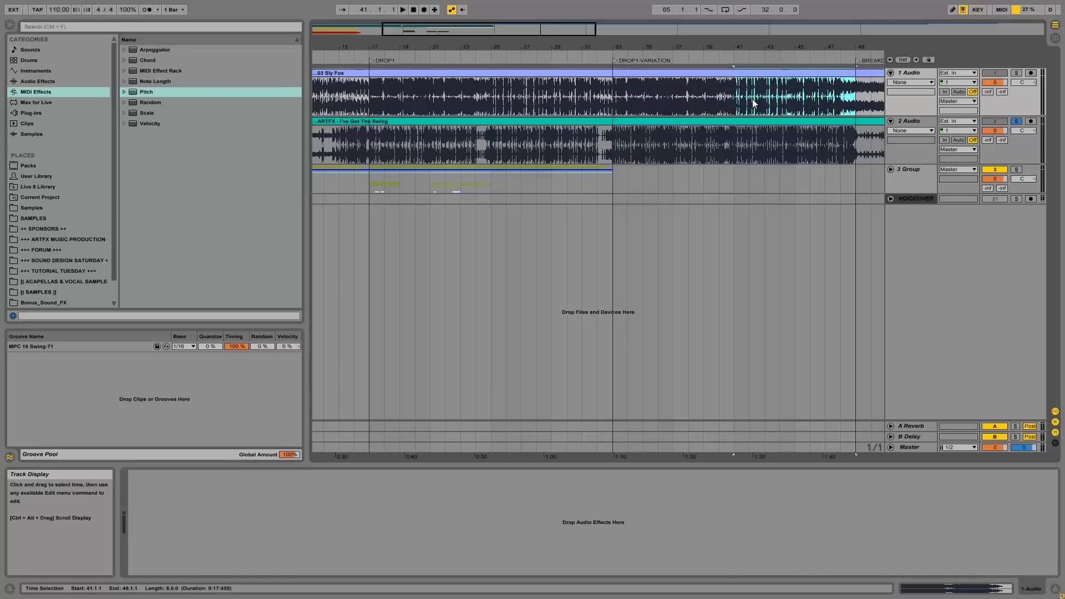
Step: Select bars 17 to 33 of the I've Got The Swing first drop and mark its midpoint at bar 25
left_click_drag(370, 142, 473, 142)
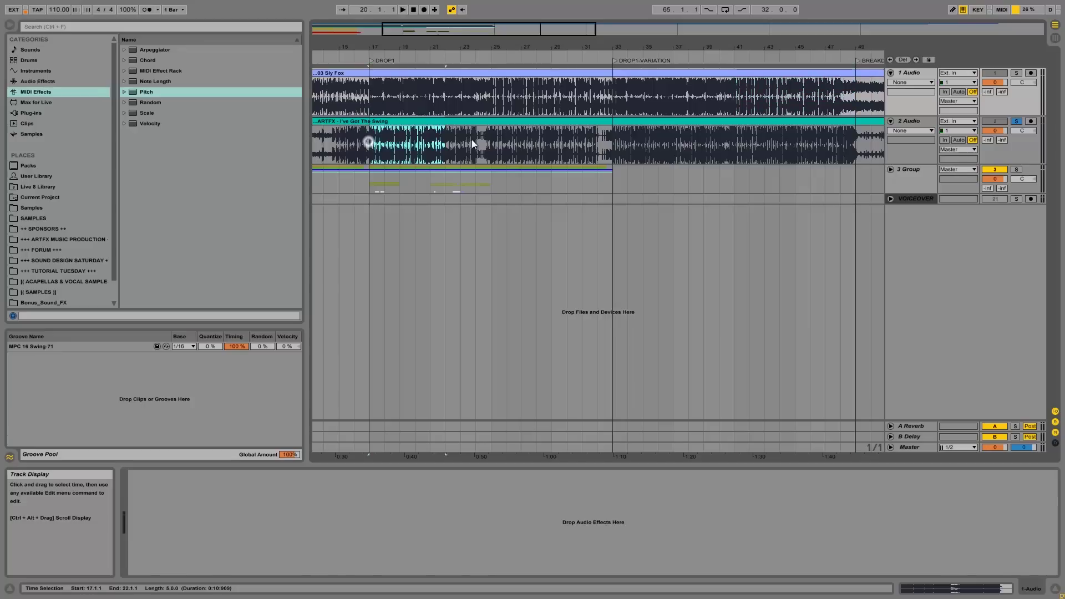
left_click_drag(380, 155, 613, 144)
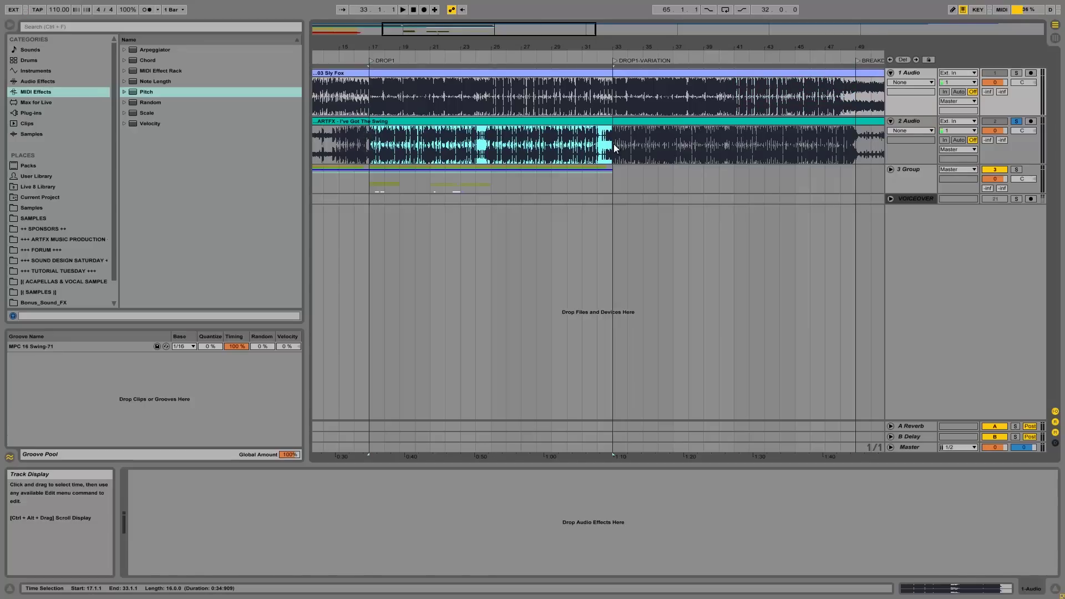
left_click(486, 141)
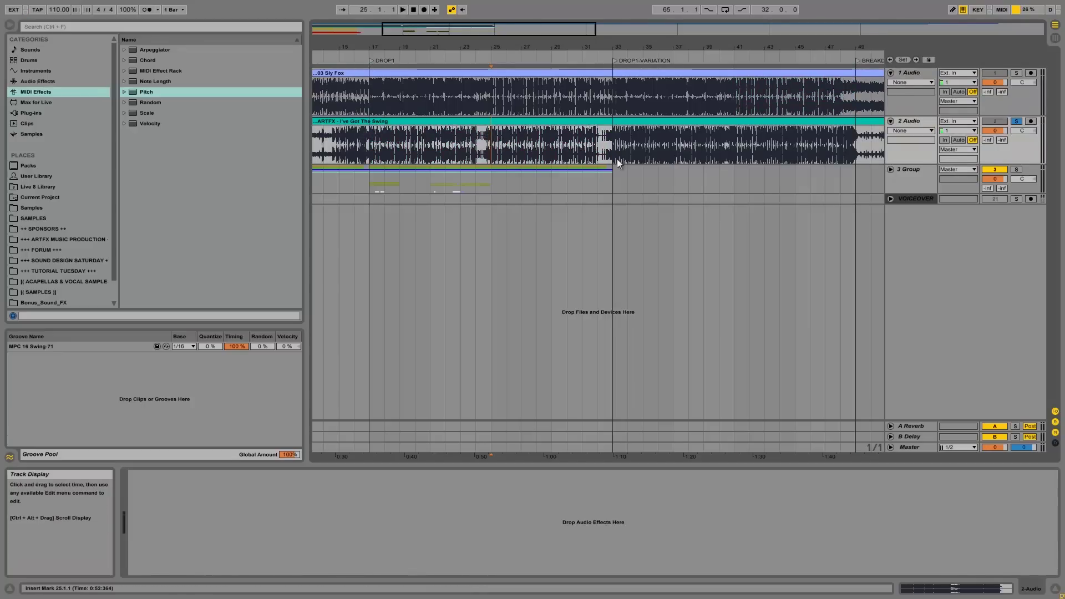
Step: Select the I've Got The Swing drop variation from bar 33 to 49, and the full drop from bar 17 to 49 on both tracks
left_click(621, 138)
left_click_drag(652, 46, 660, 38)
left_click(543, 132)
left_click_drag(536, 134, 697, 137)
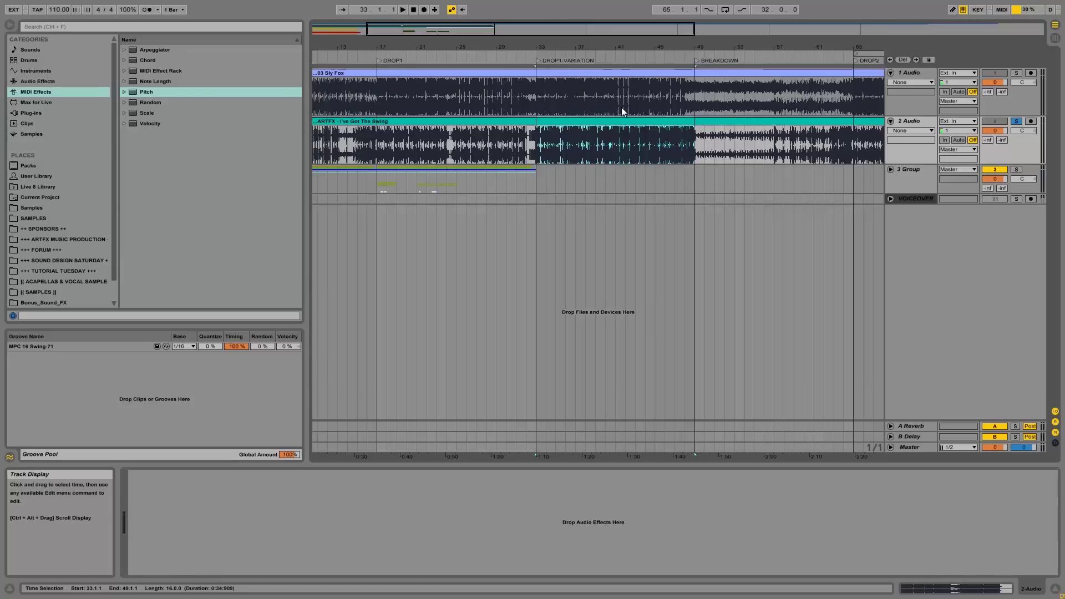
left_click_drag(378, 139, 693, 132)
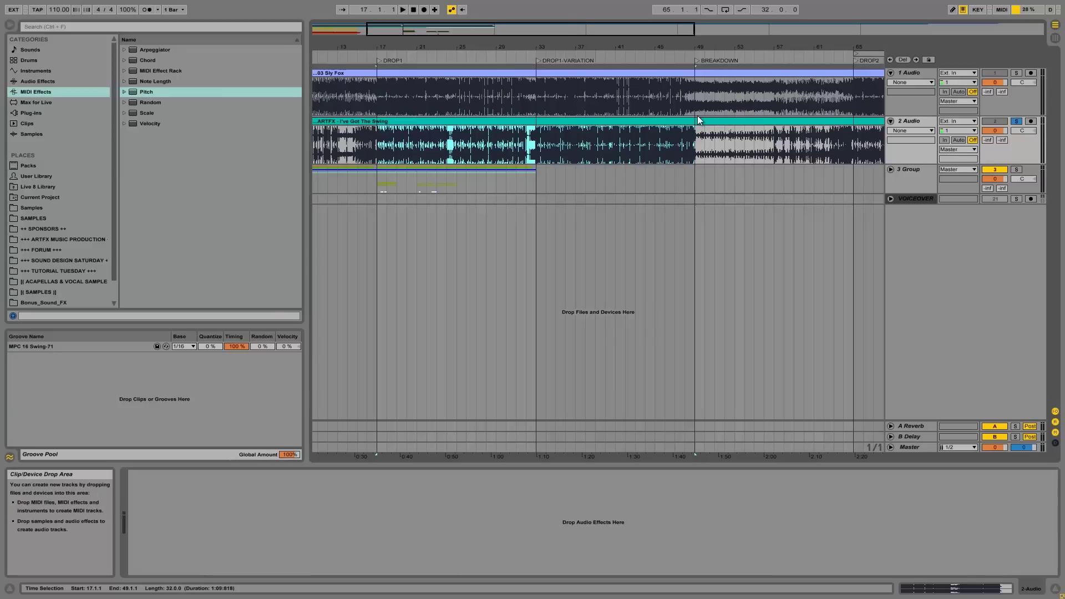
left_click_drag(691, 81, 381, 102)
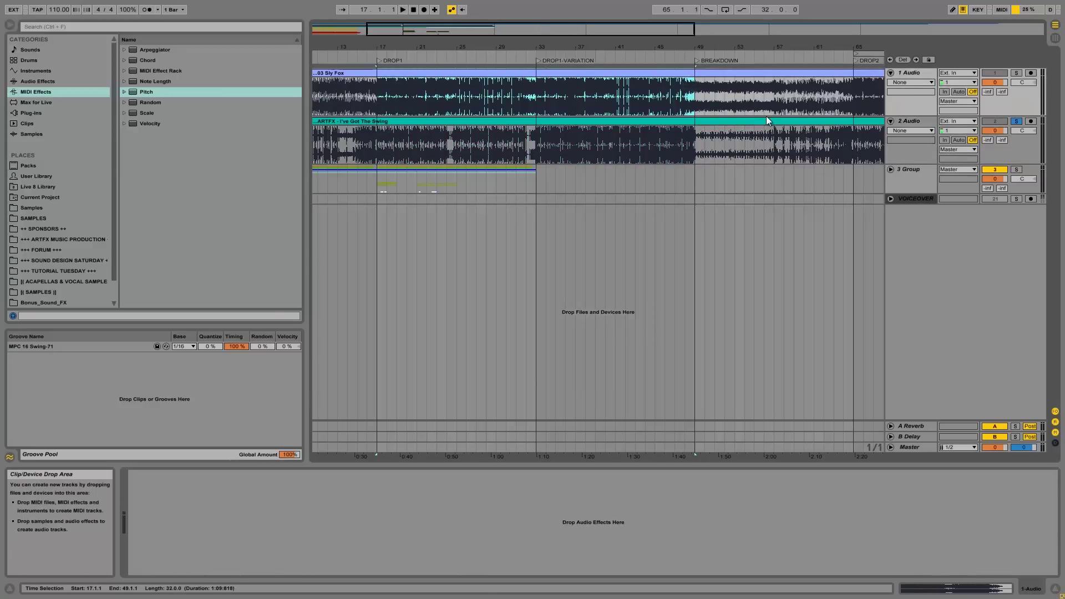
Step: Play I've Got The Swing from bar 31 through the first half of the DROP1-VARIATION section, stopping at bar 41
left_click(381, 139)
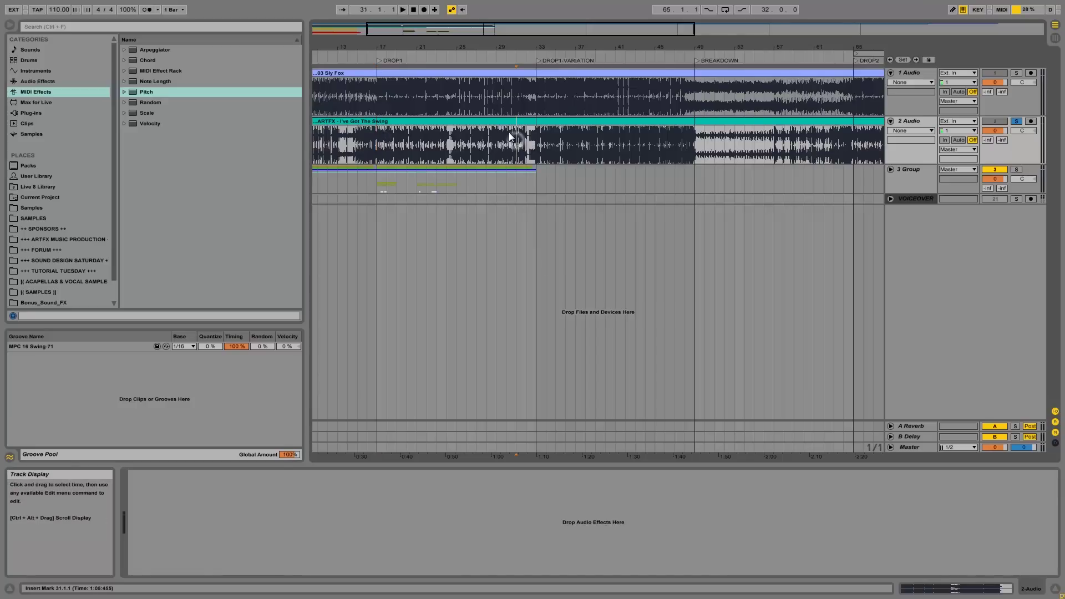
left_click_drag(525, 38, 525, 55)
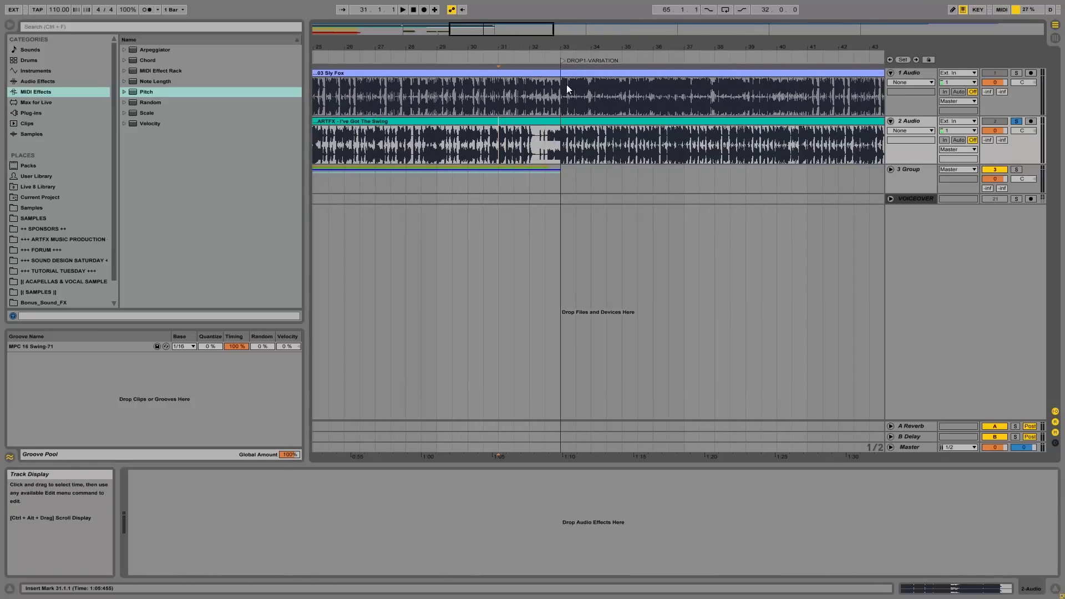
mouse_move(652, 48)
left_mouse_down()
mouse_move(646, 41)
mouse_move(658, 40)
left_mouse_up()
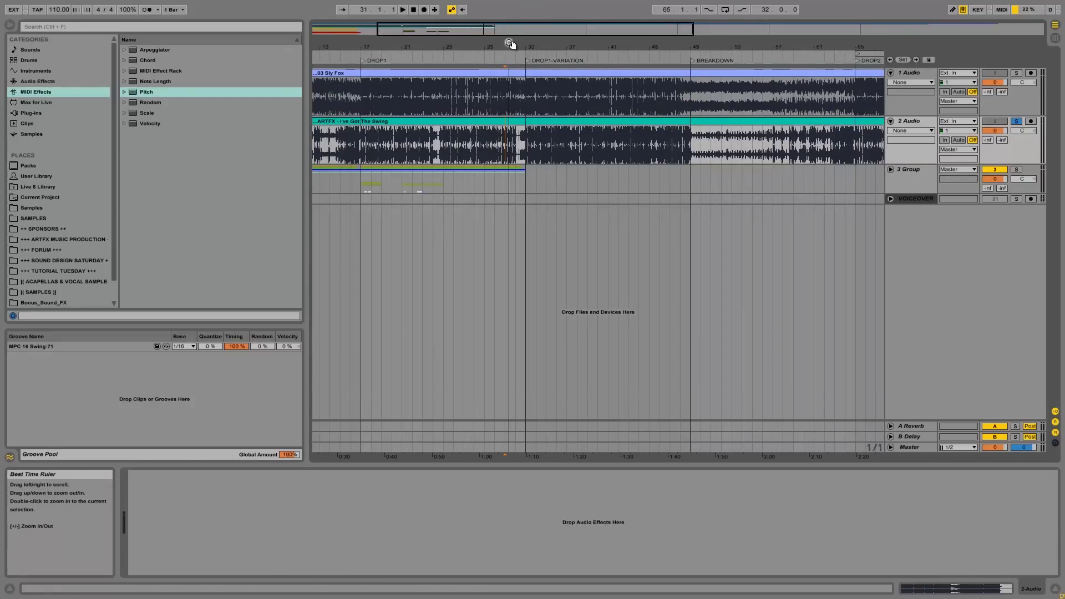
left_click_drag(508, 42, 509, 45)
key("space")
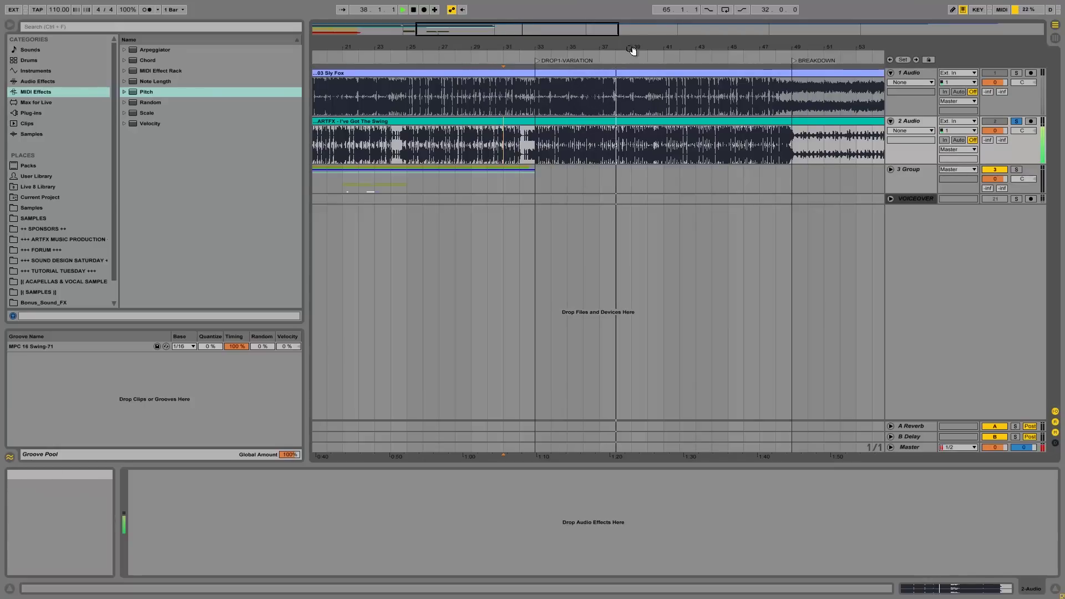
left_click_drag(659, 45, 660, 47)
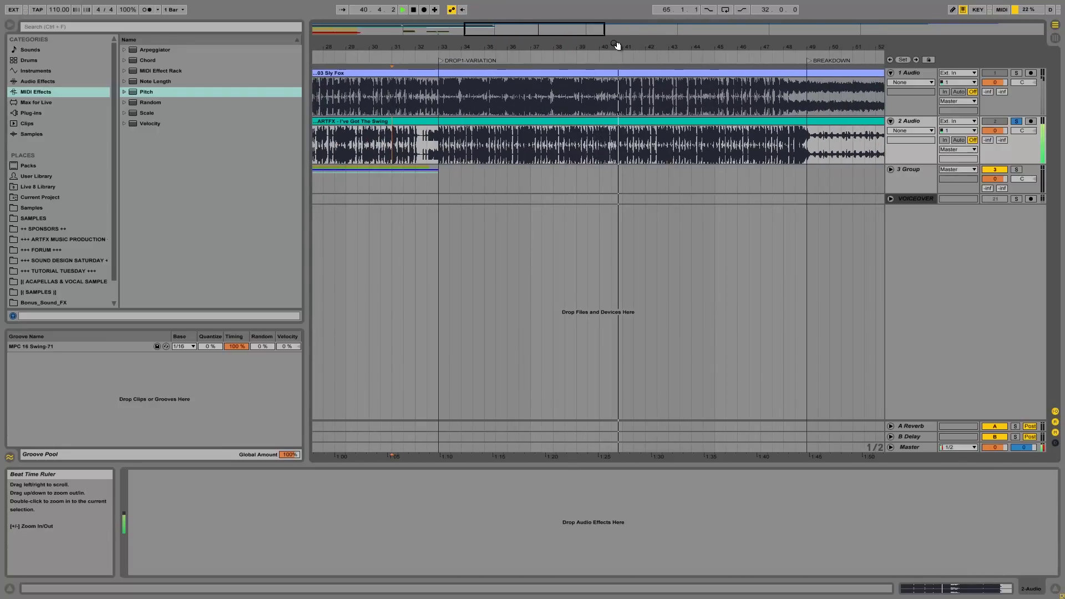
key("space")
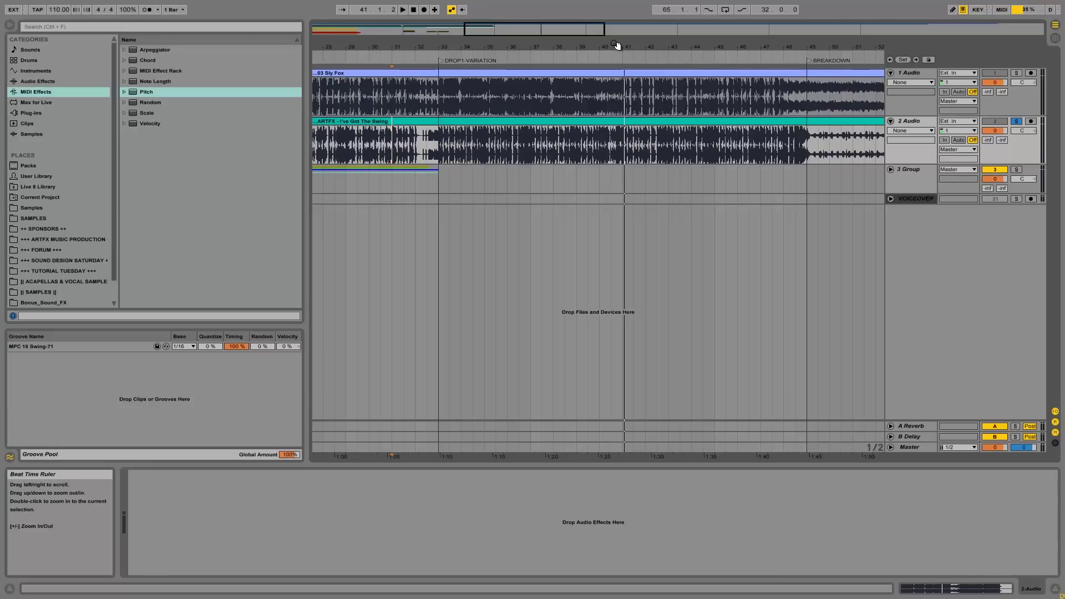
Step: Play the I've Got The Swing breakdown from bar 49 and stop in bar 54
mouse_move(824, 42)
left_mouse_down()
mouse_move(525, 40)
mouse_move(826, 44)
left_mouse_up()
left_click(511, 136)
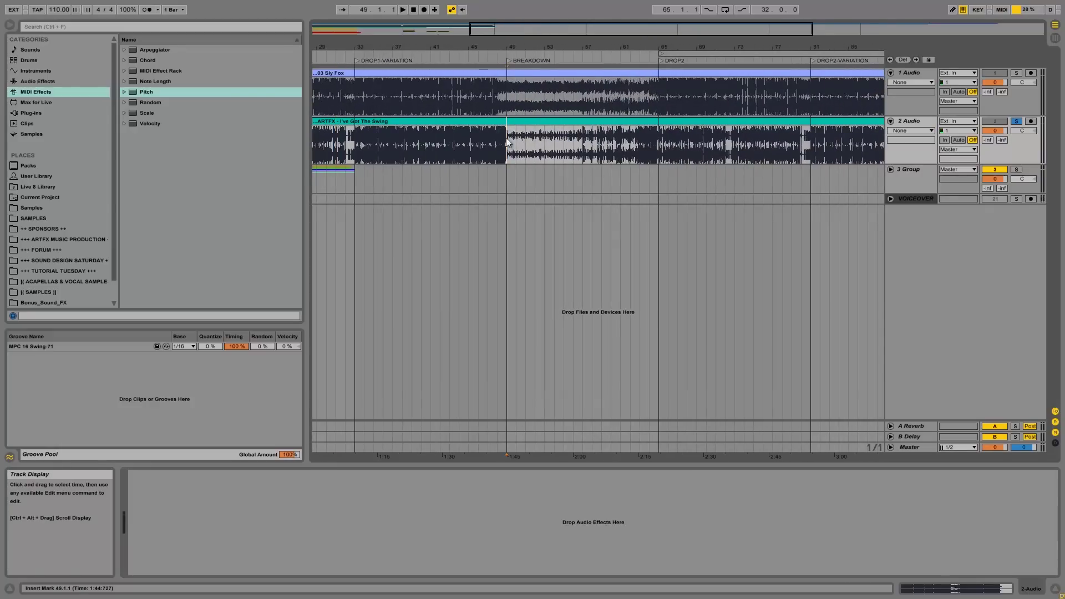
left_click_drag(603, 43, 607, 46)
key("space")
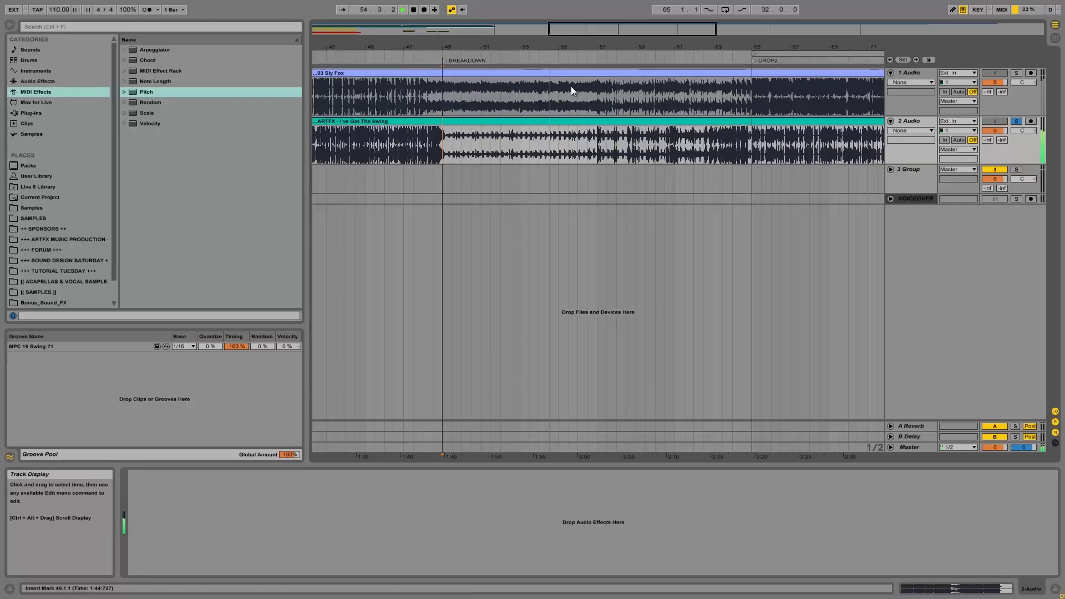
key("space")
Step: Play the second half of the I've Got The Swing breakdown from bar 57 and stop at bar 59
left_click_drag(644, 42, 645, 44)
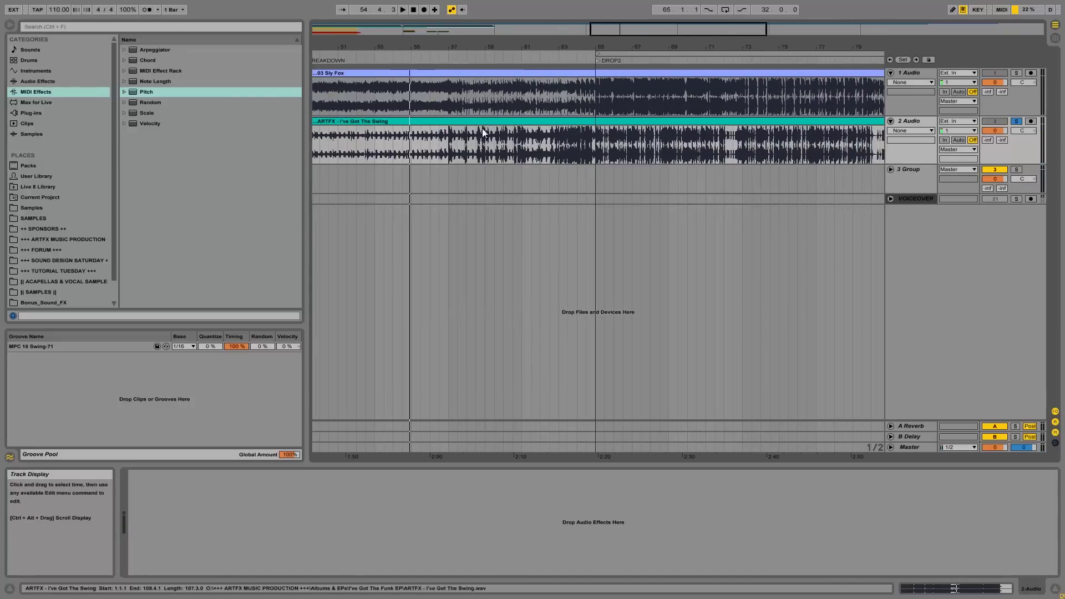
left_click(448, 141)
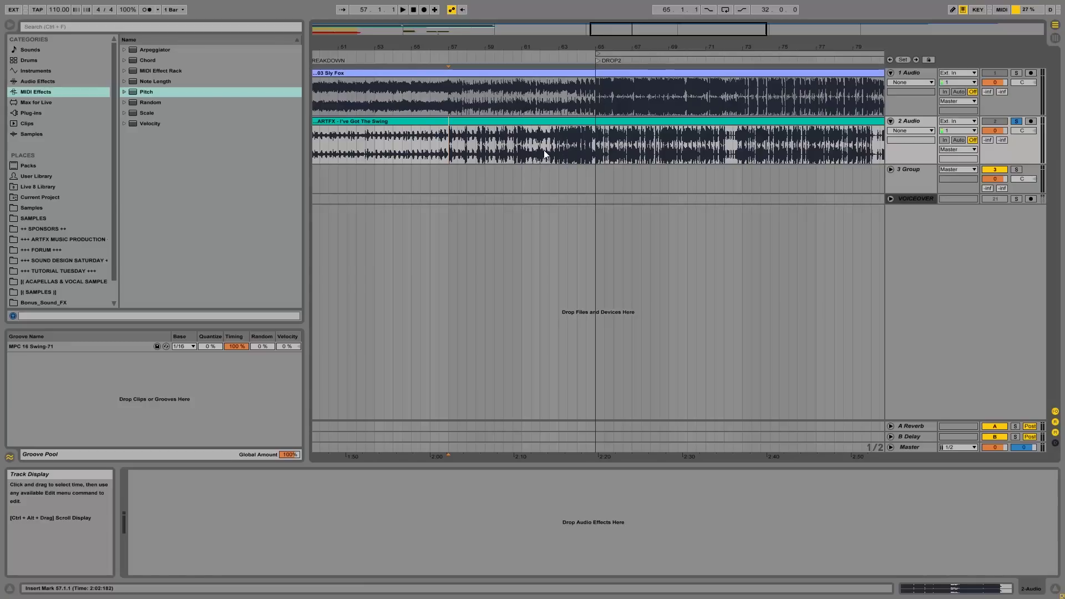
key("space")
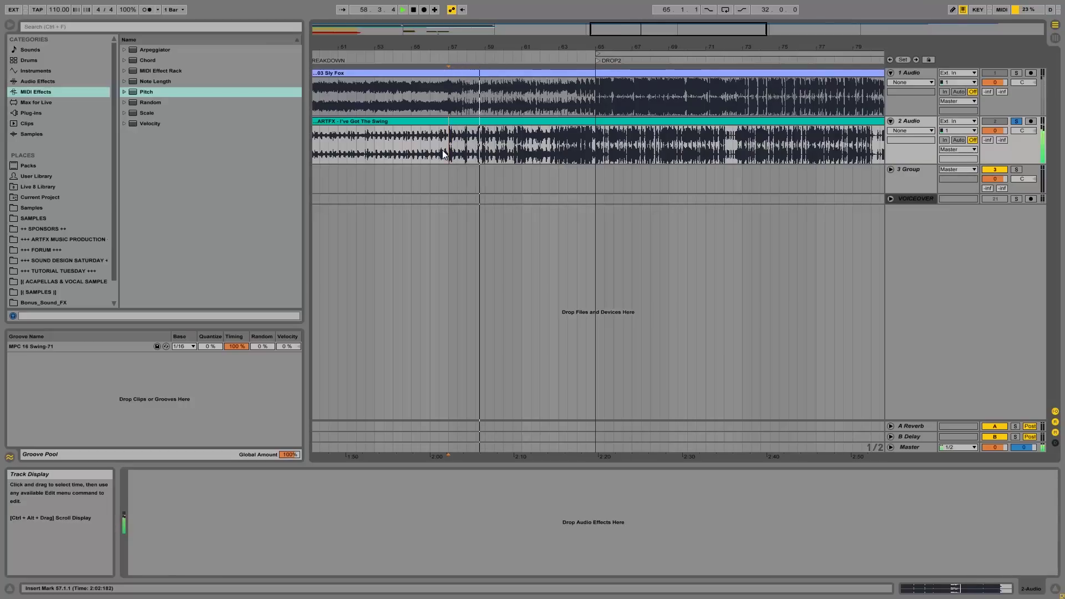
key("space")
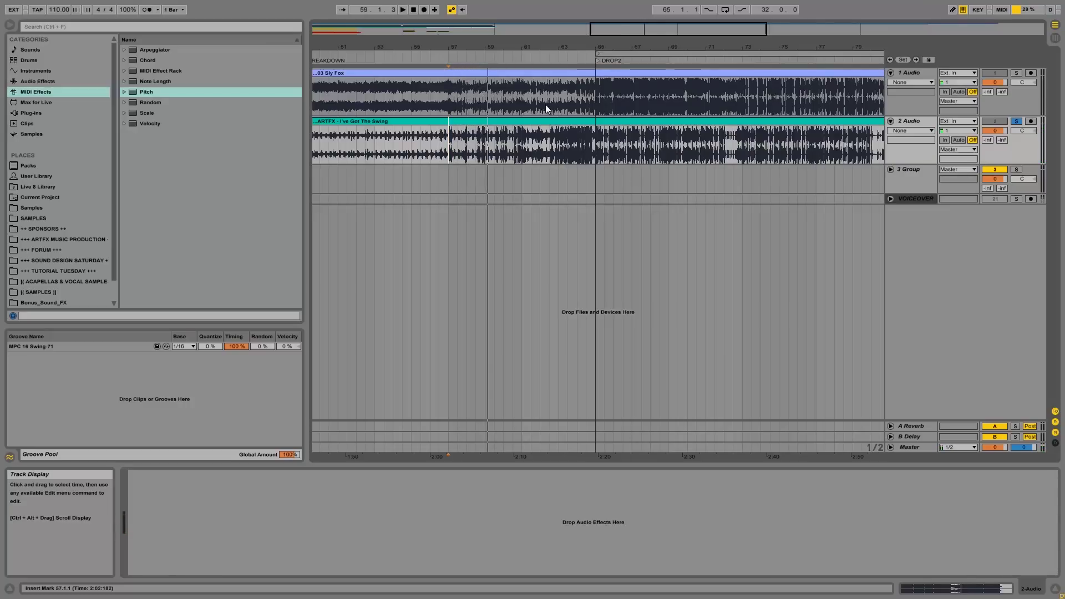
Step: Select the 8-bar part of the I've Got The Swing breakdown from bar 49 to 57 and mark the second drop at bar 65
left_click_drag(525, 141, 595, 142)
left_click_drag(438, 53, 436, 46)
left_click_drag(387, 145, 515, 149)
left_click(390, 146)
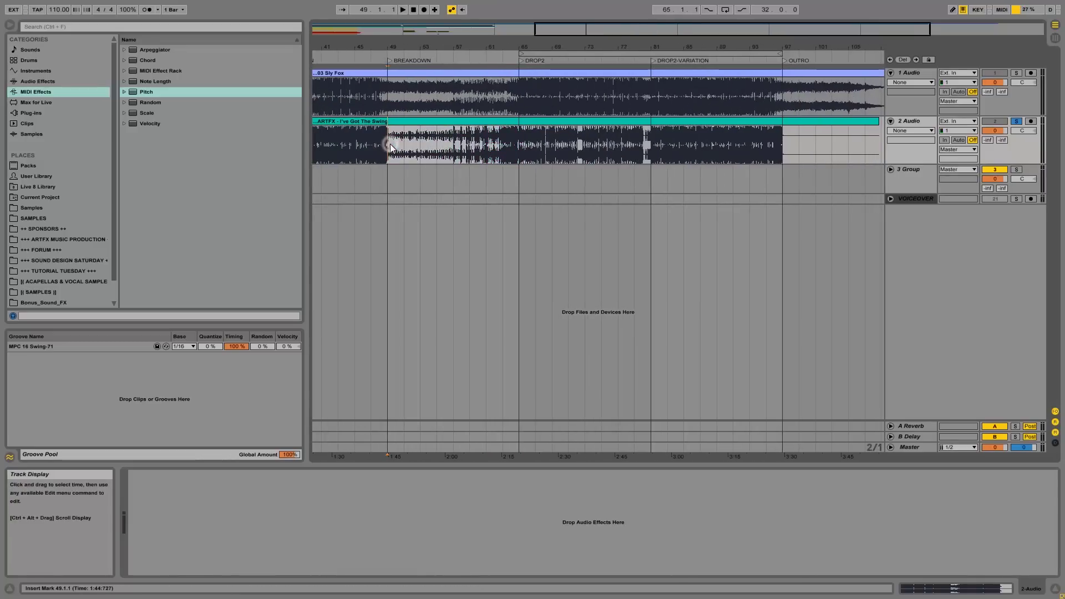
left_click_drag(390, 147, 511, 141)
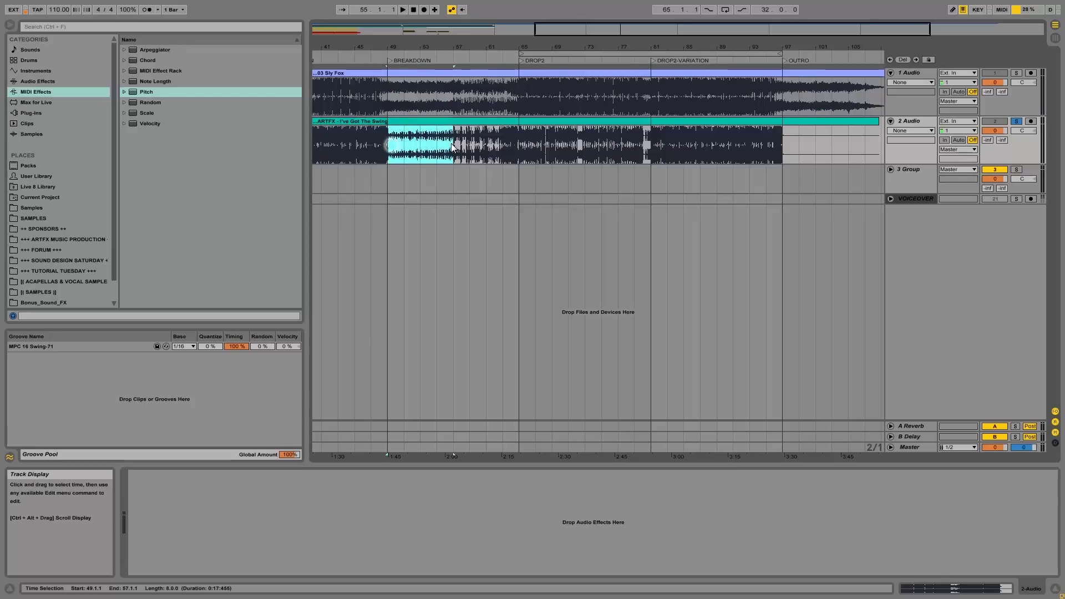
left_click(518, 138)
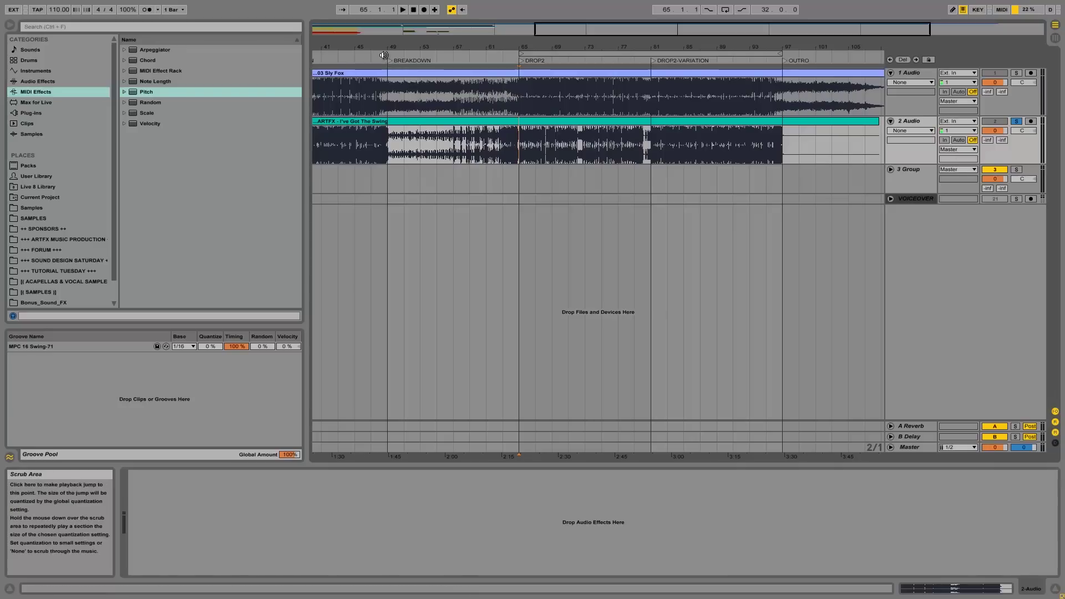
Step: Compare the drops of I've Got The Swing by selecting bars 17 to 33, 33 to 49 and 65 to 81 in turn
scroll(381, 44, "left", 5)
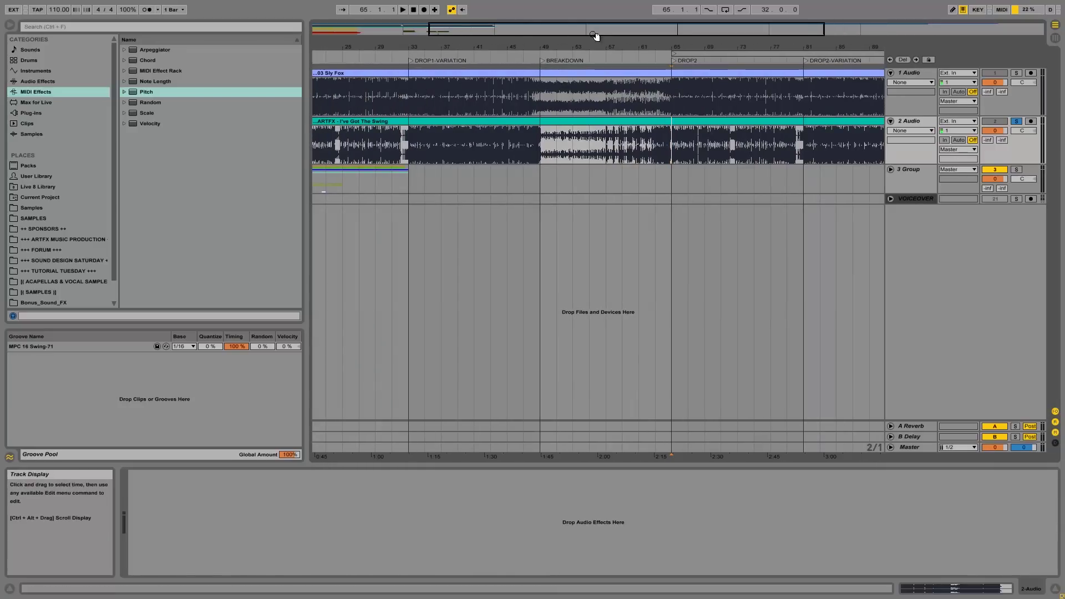
left_click_drag(593, 44, 593, 43)
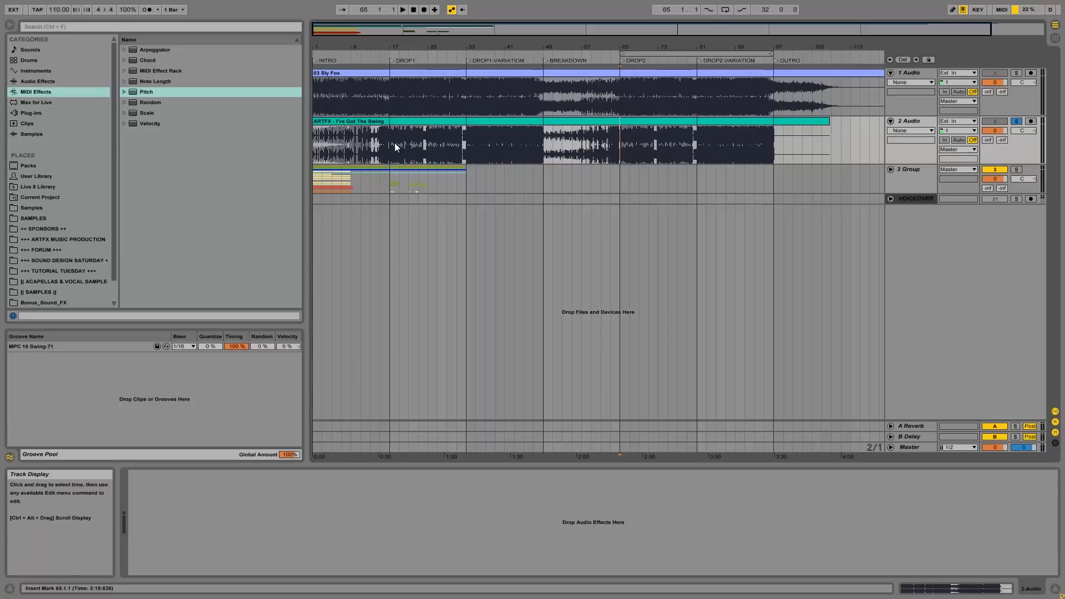
left_click_drag(396, 146, 462, 154)
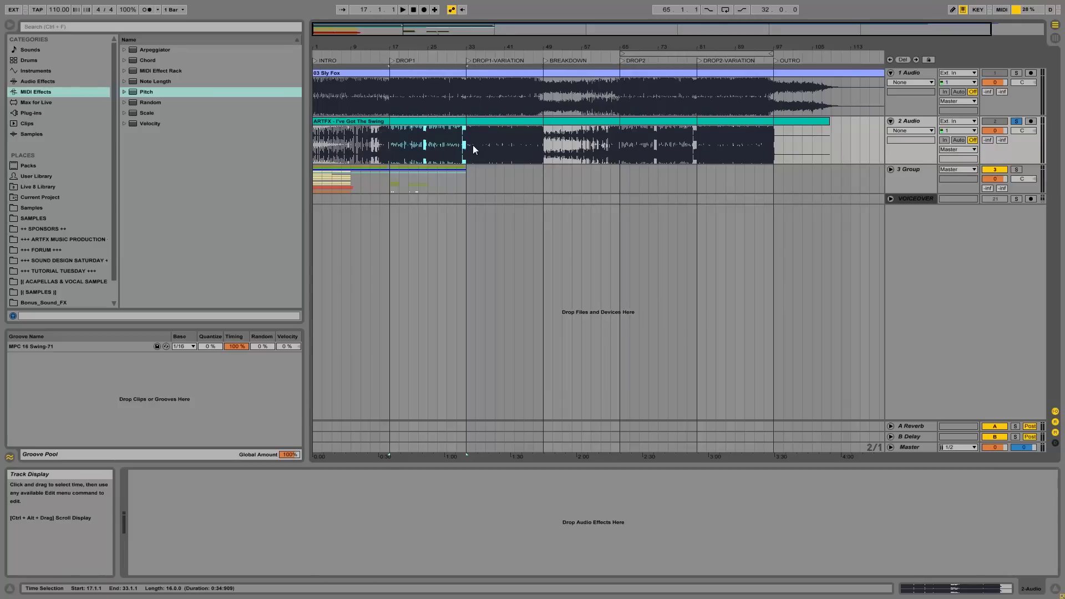
left_click_drag(467, 145, 544, 145)
left_click_drag(619, 140, 697, 150)
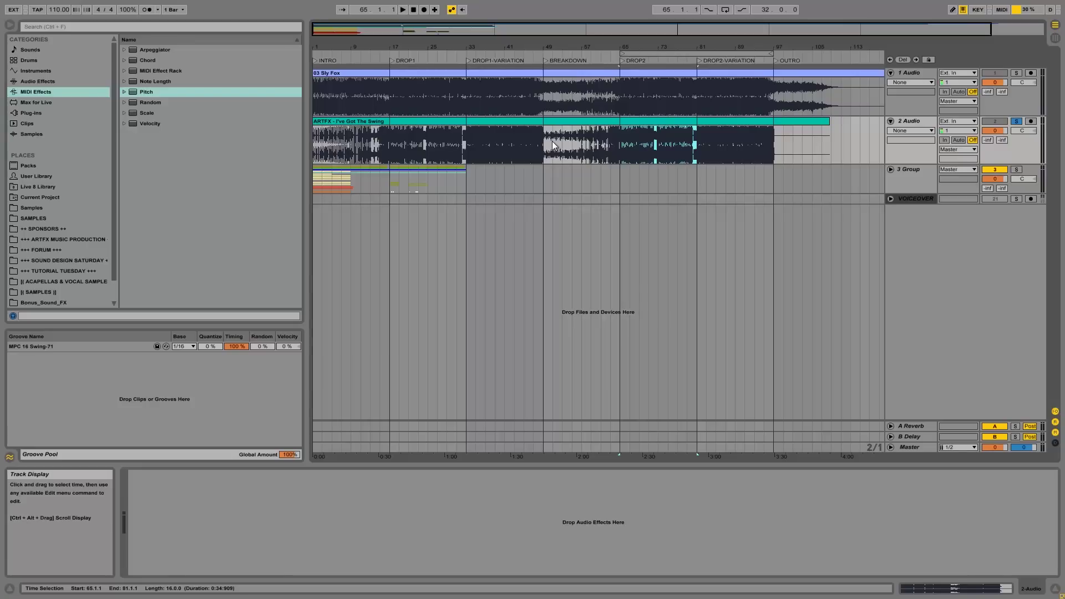
Step: Select the 8 bars of the I've Got The Swing outro from bar 97 to 105
left_click_drag(675, 147, 831, 142)
left_click_drag(798, 33, 796, 47)
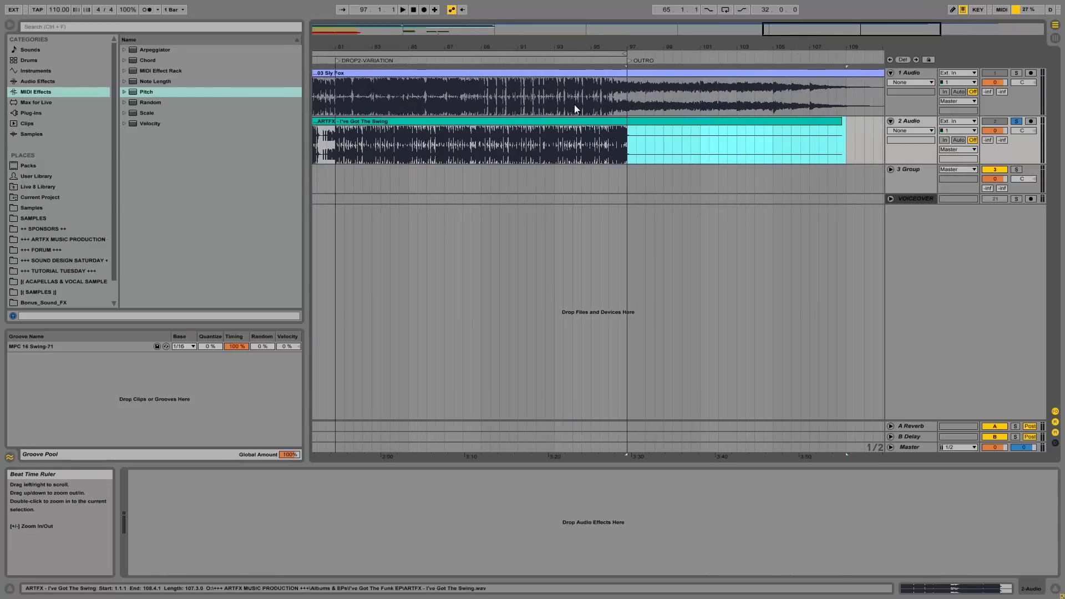
left_click_drag(627, 146, 774, 137)
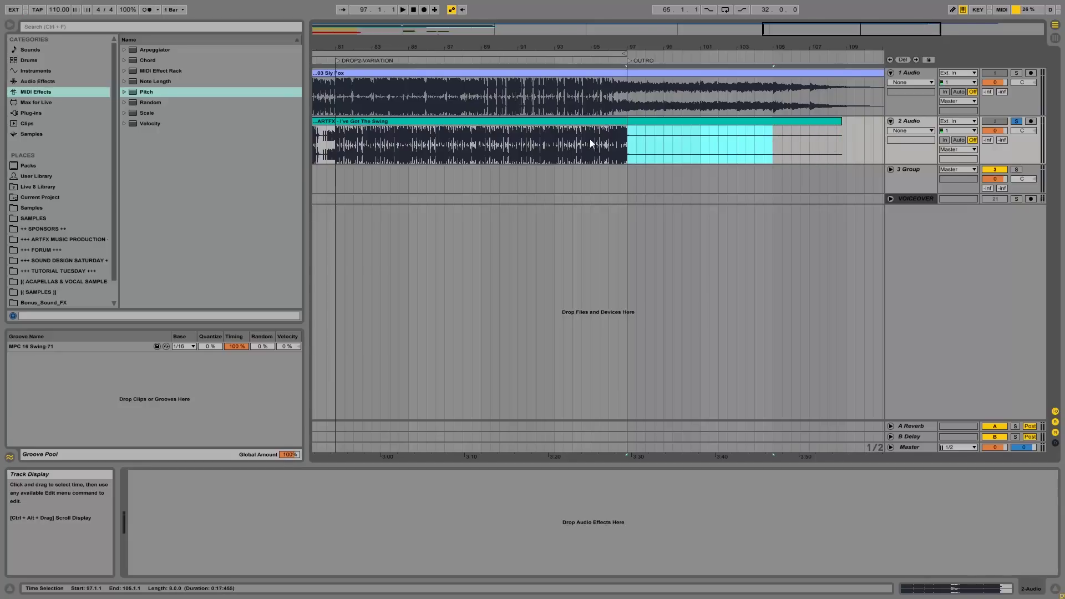
Step: Play the end of the I've Got The Swing second drop from bar 93 into the outro at bar 97
left_click(564, 144)
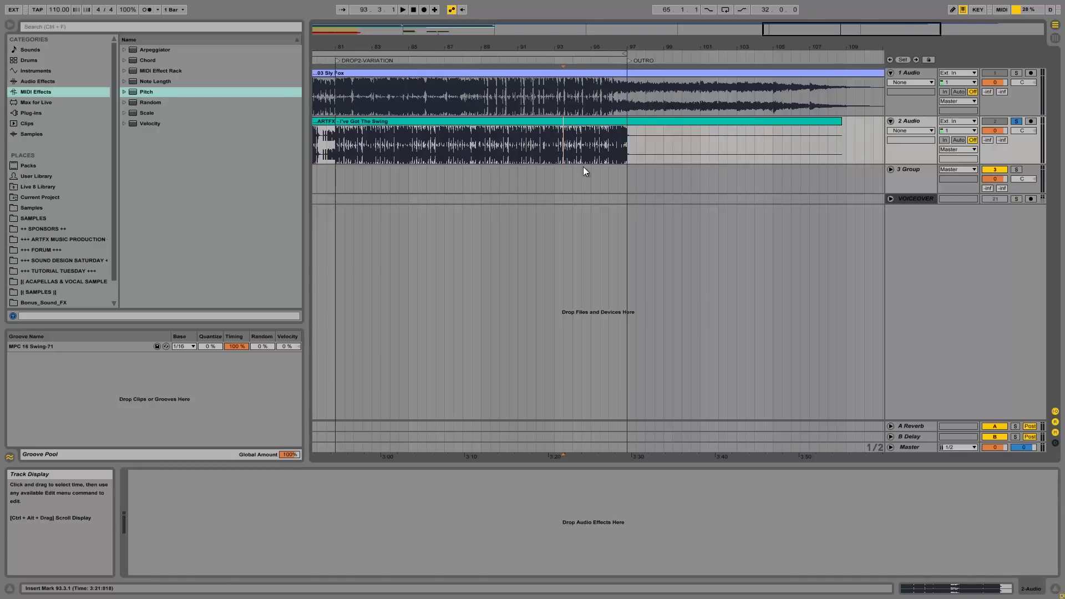
left_click(557, 143)
key("space")
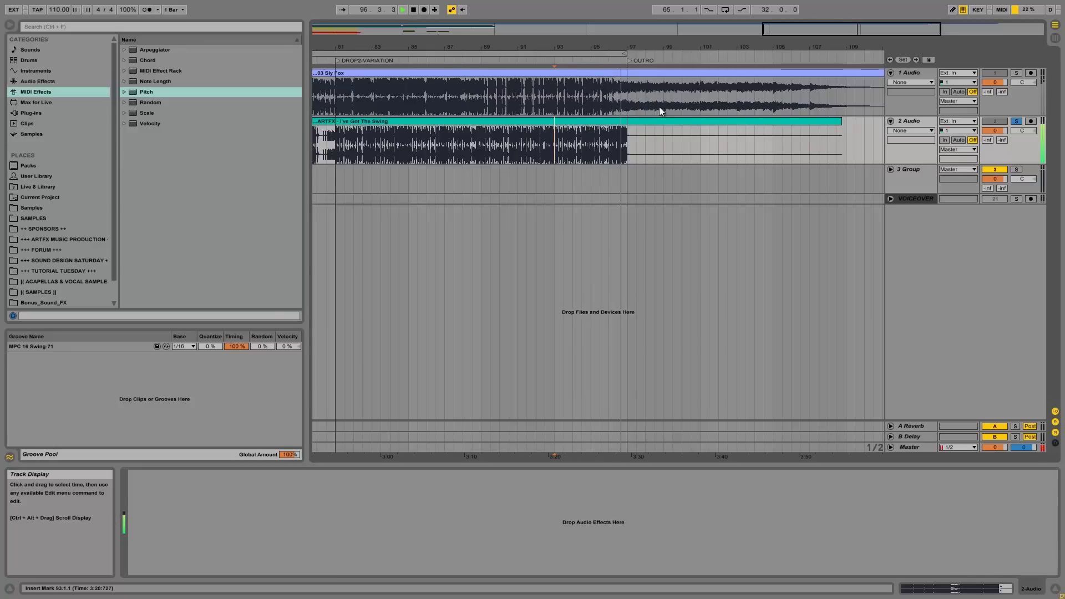
key("space")
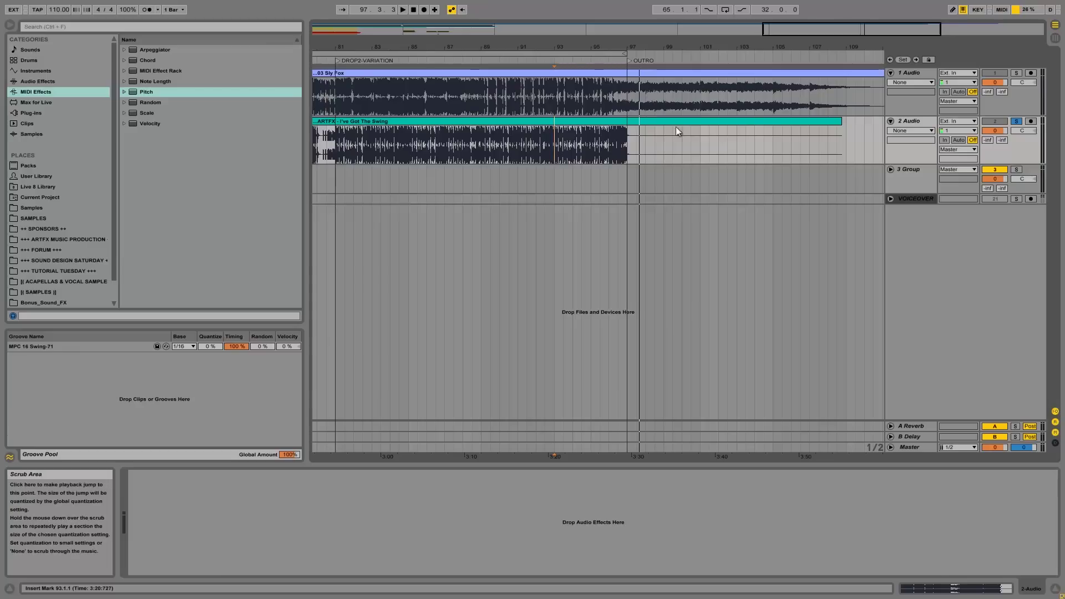
Step: Play I've Got The Swing from the start of the first drop's variation at bar 33
left_click_drag(369, 40, 340, 40)
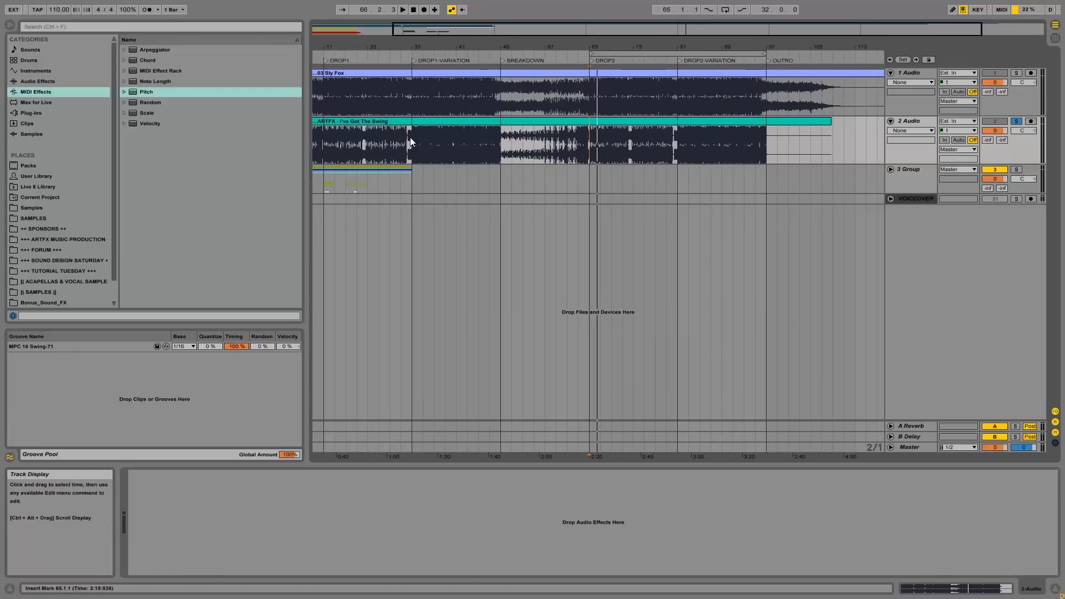
mouse_move(412, 137)
left_mouse_down()
mouse_move(493, 141)
mouse_move(427, 141)
left_mouse_up()
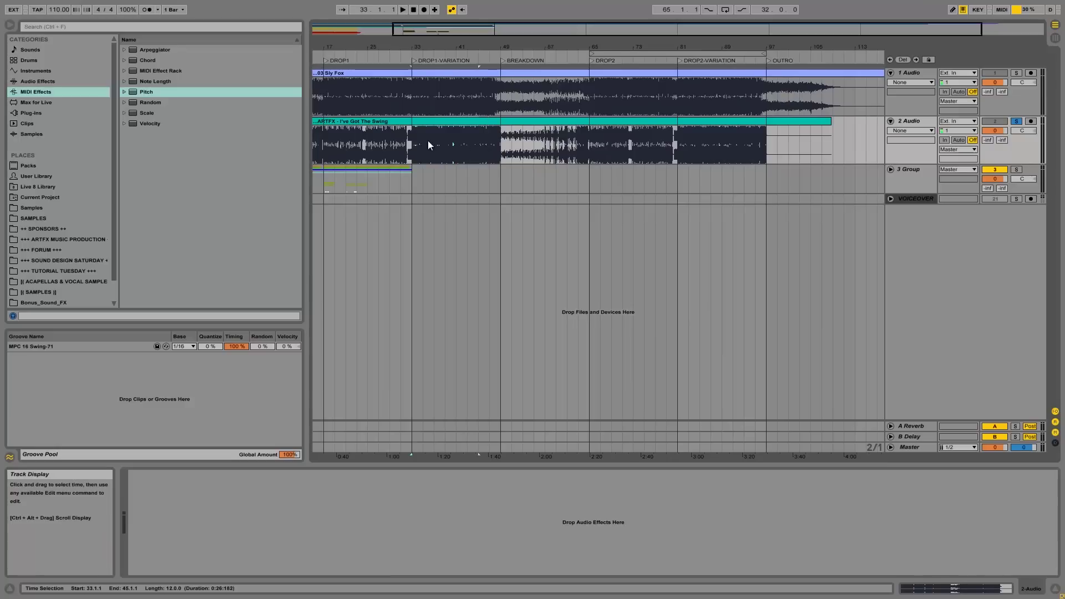
left_click(409, 145)
key("space")
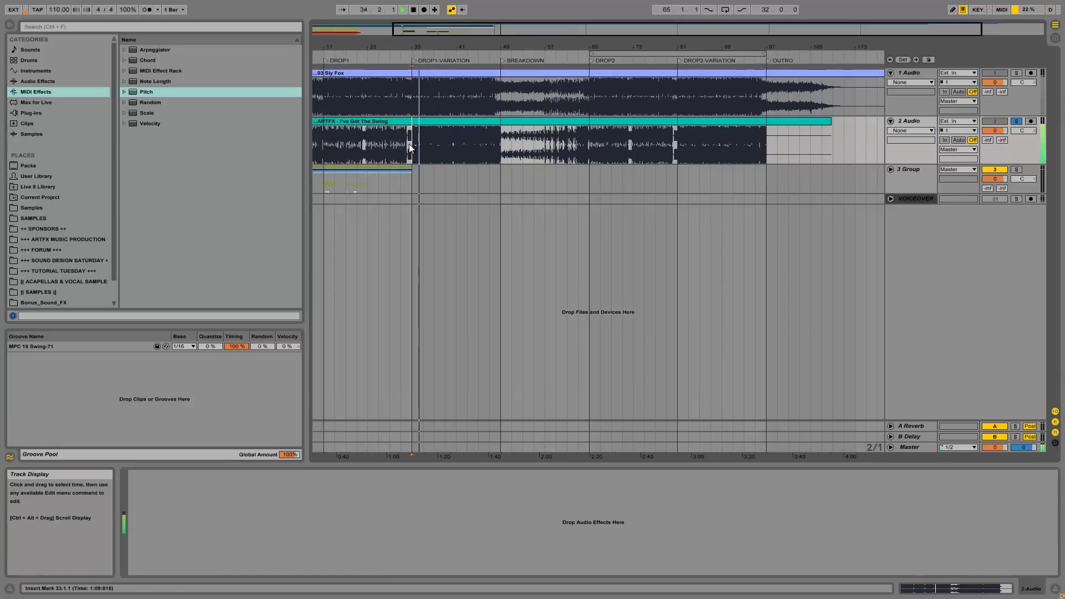
key("space")
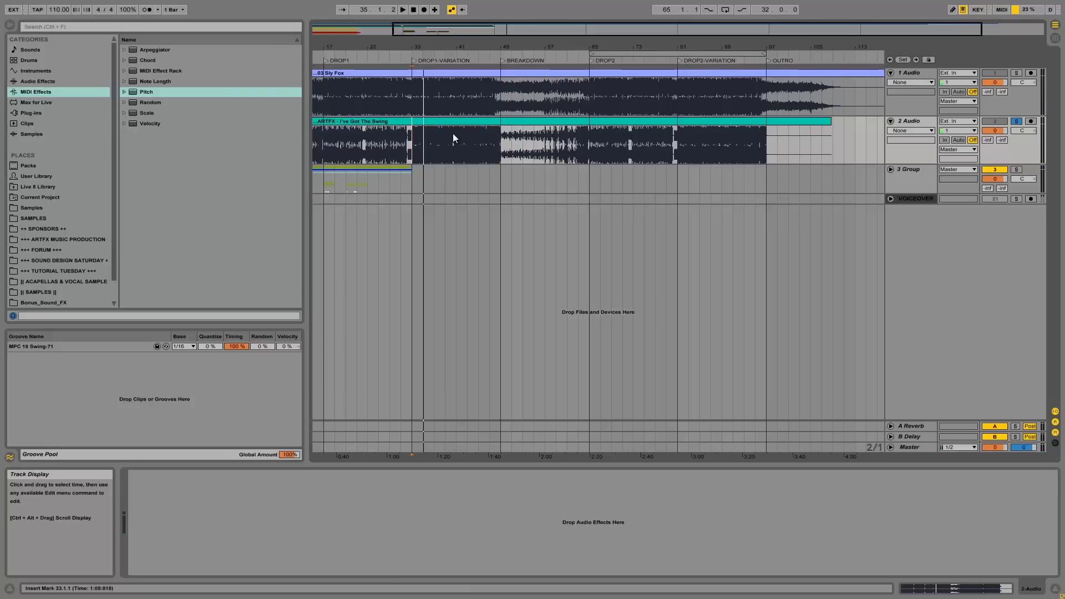
Step: Play I've Got The Swing from the start of the second drop's variation at bar 81
left_click(675, 137)
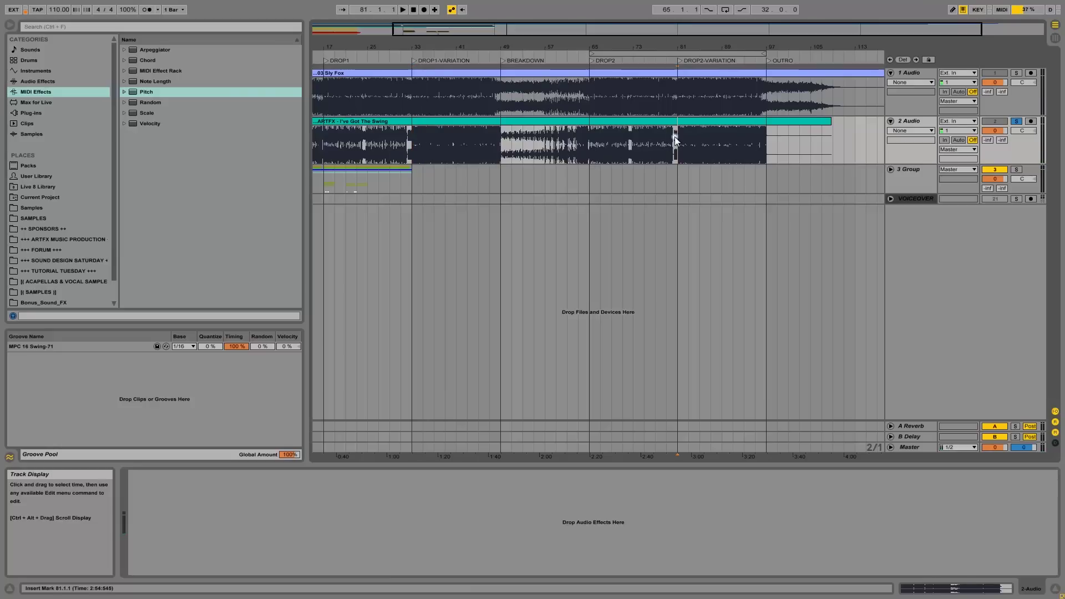
left_click_drag(685, 45, 680, 39)
key("space")
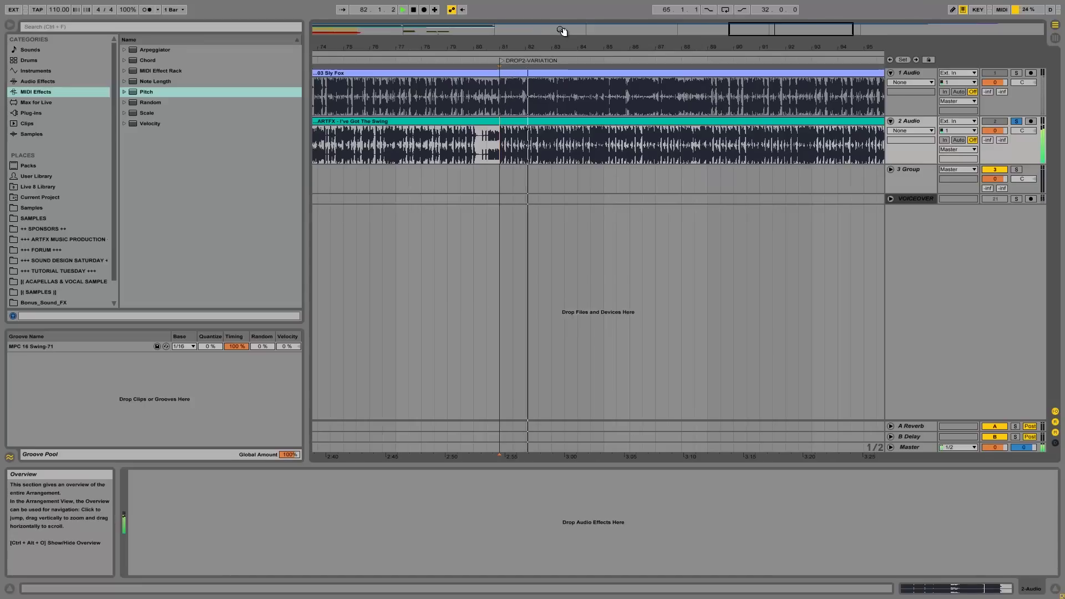
key("space")
left_click_drag(525, 47, 524, 34)
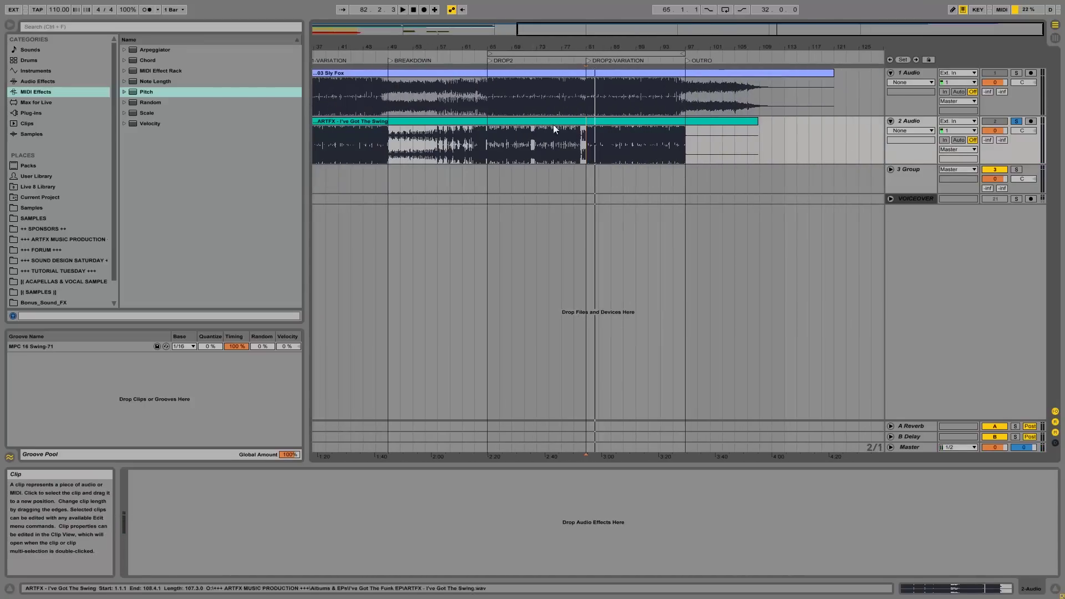
Step: Select the whole Sly Fox clip in the full arrangement, and mark its second drop at bar 65
left_click_drag(610, 48, 687, 44)
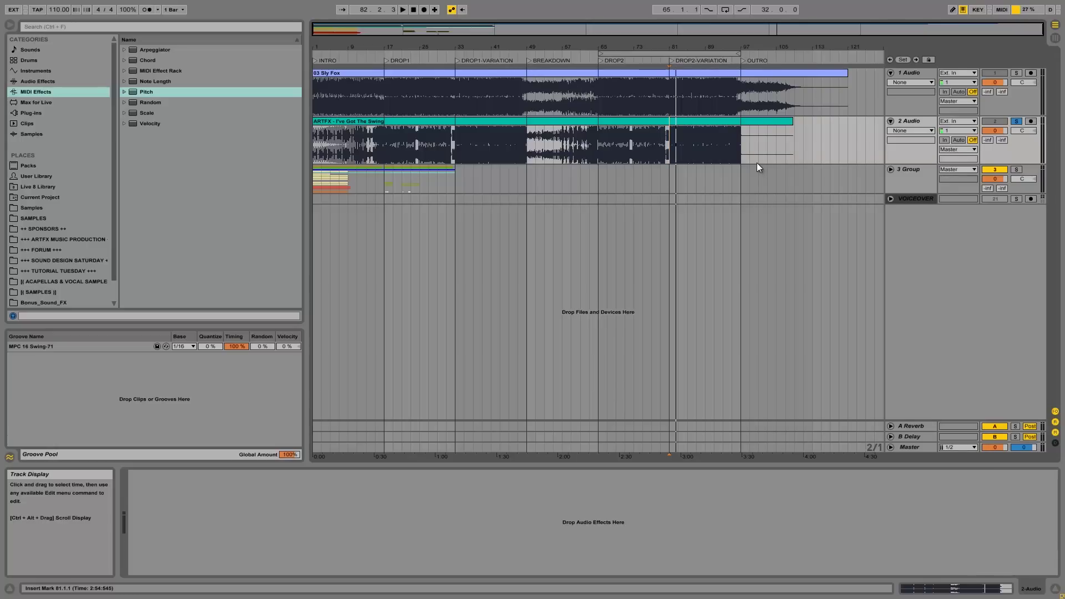
left_click(359, 74)
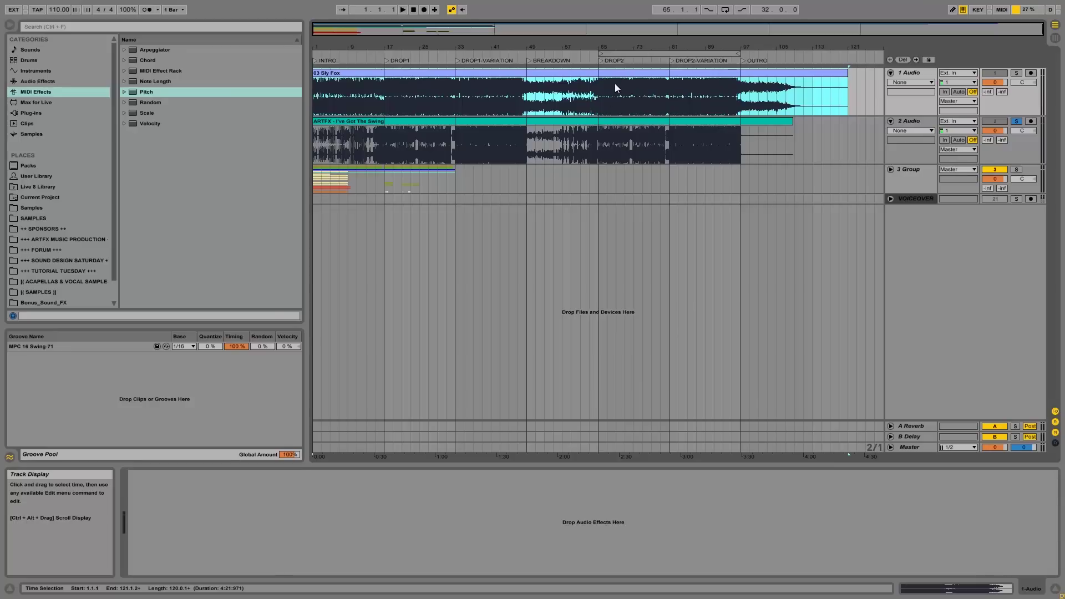
left_click(597, 88)
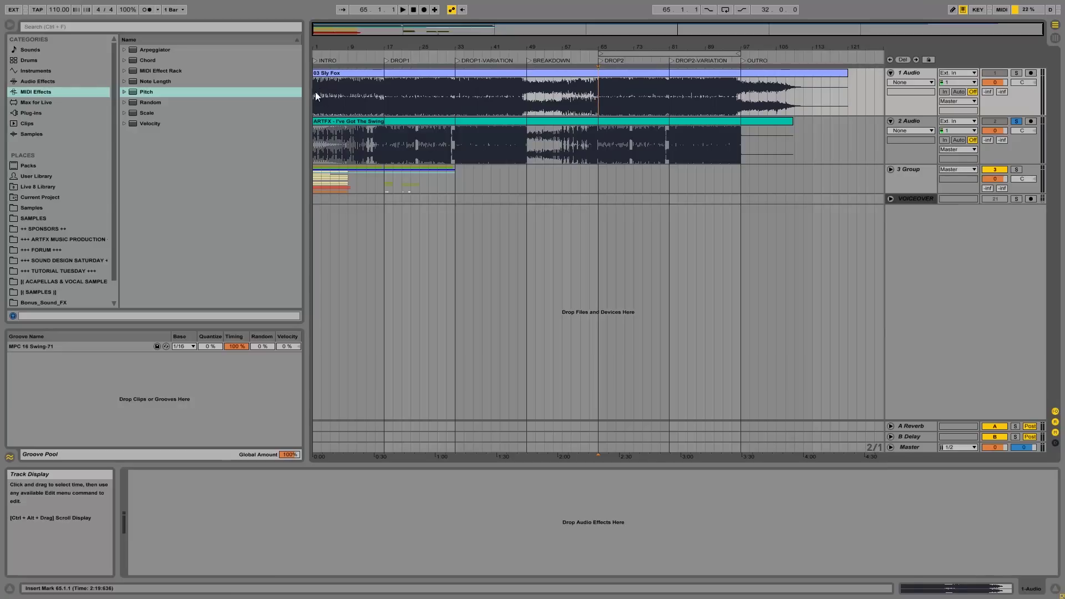
Step: Compare the second and first drops of I've Got The Swing by selecting bars 65 to 81 and 17 to 33
left_click(667, 144, "shift")
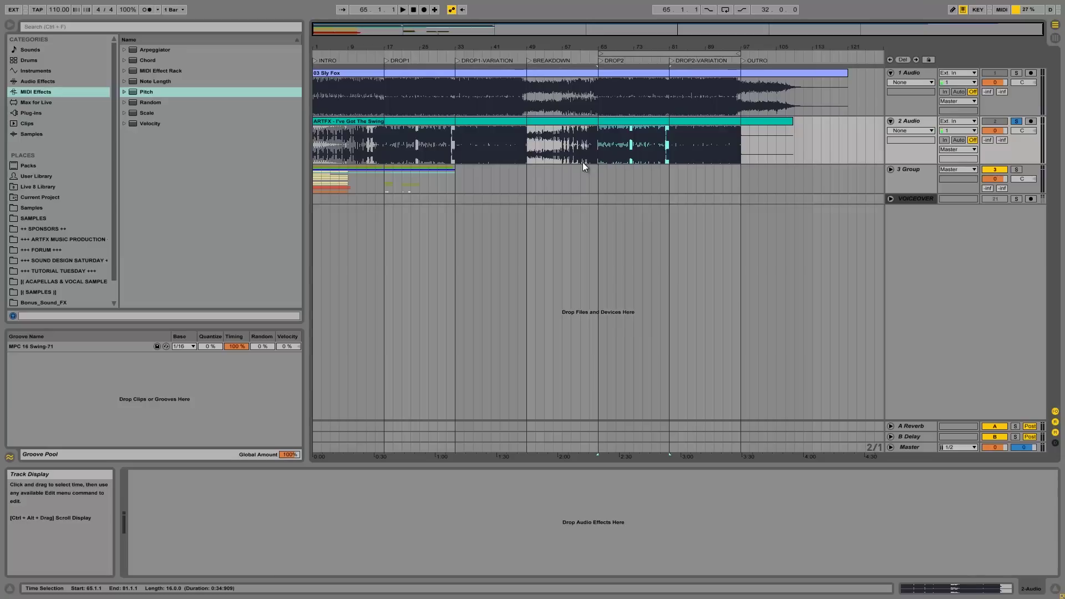
left_click_drag(316, 142, 452, 144)
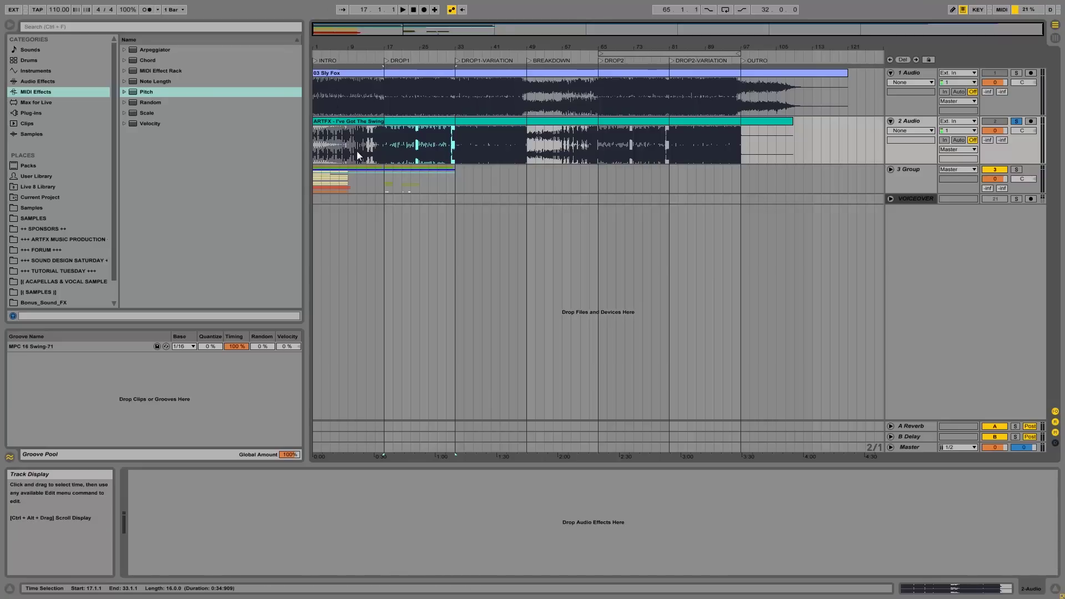
left_click_drag(386, 140, 455, 146)
left_click(917, 222)
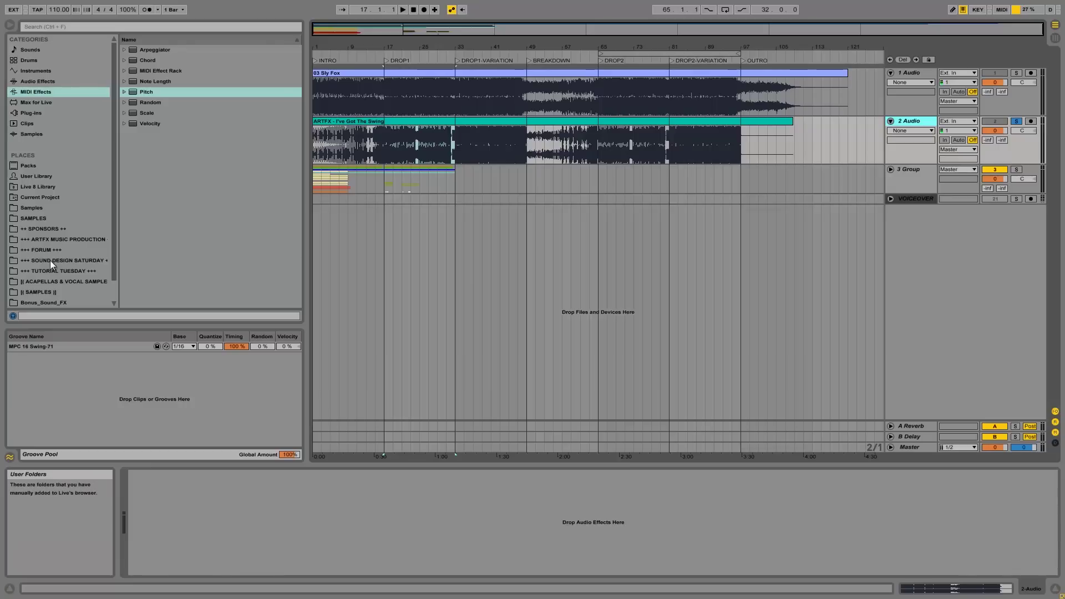
Step: Show the effects in the ARTFX Ableton Live Presets folder of the User Library
left_click(32, 177)
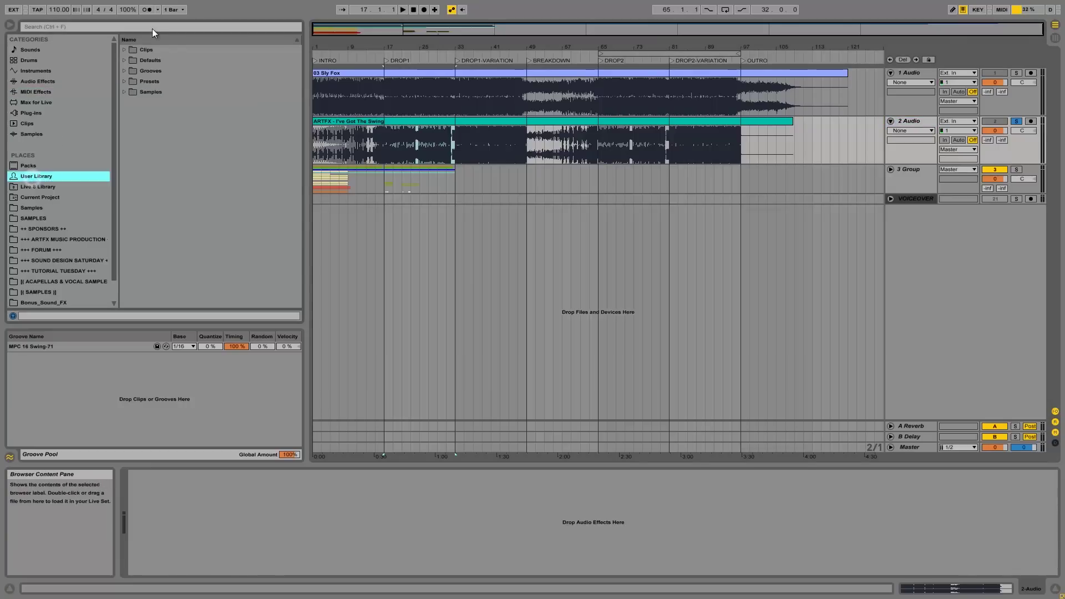
left_click(123, 81)
left_click(131, 91)
left_click(138, 102)
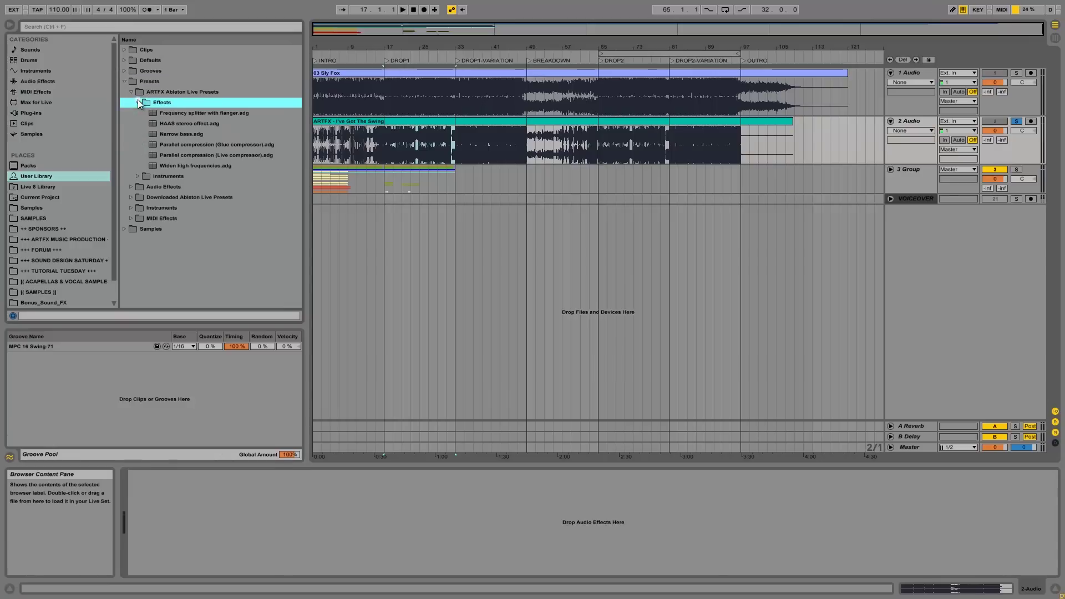
Step: Show the ARTFX Ableton Racks stored under the User Library's Audio Effect Rack presets
left_click(132, 90)
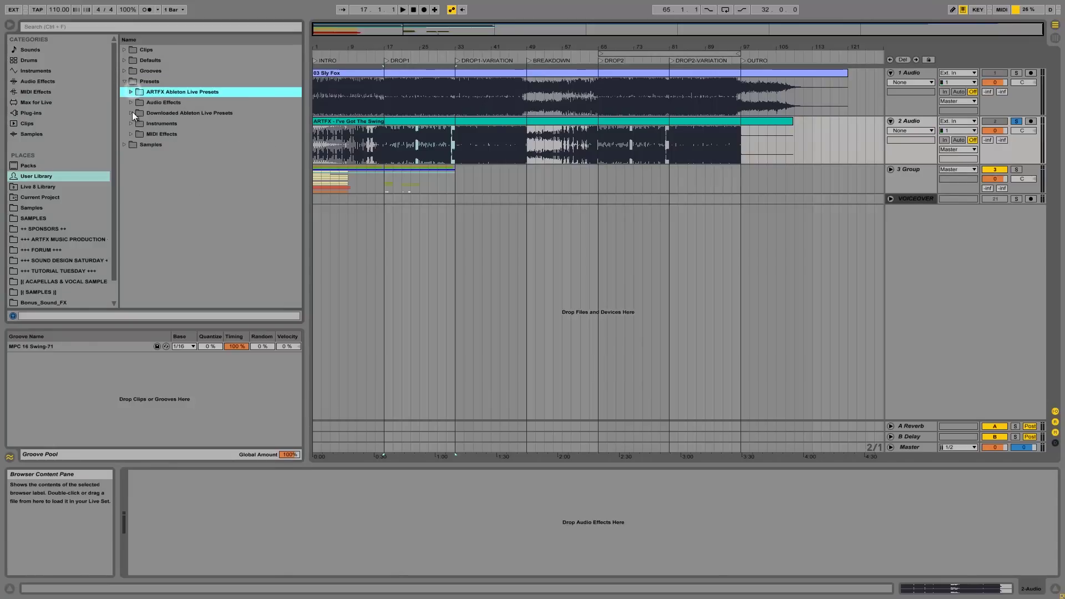
left_click(132, 102)
left_click(136, 124)
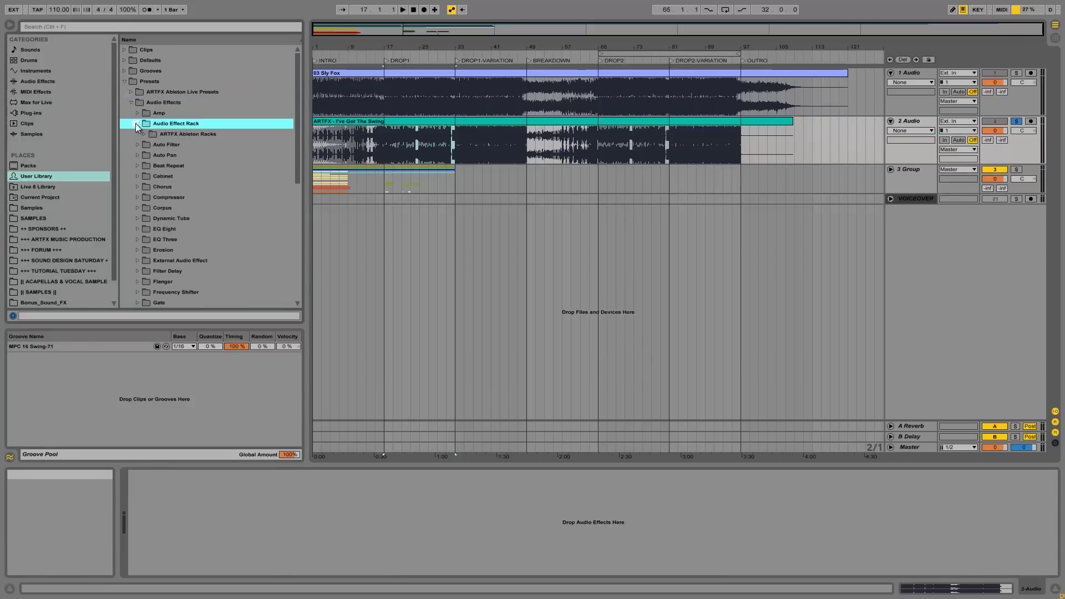
left_click(144, 134)
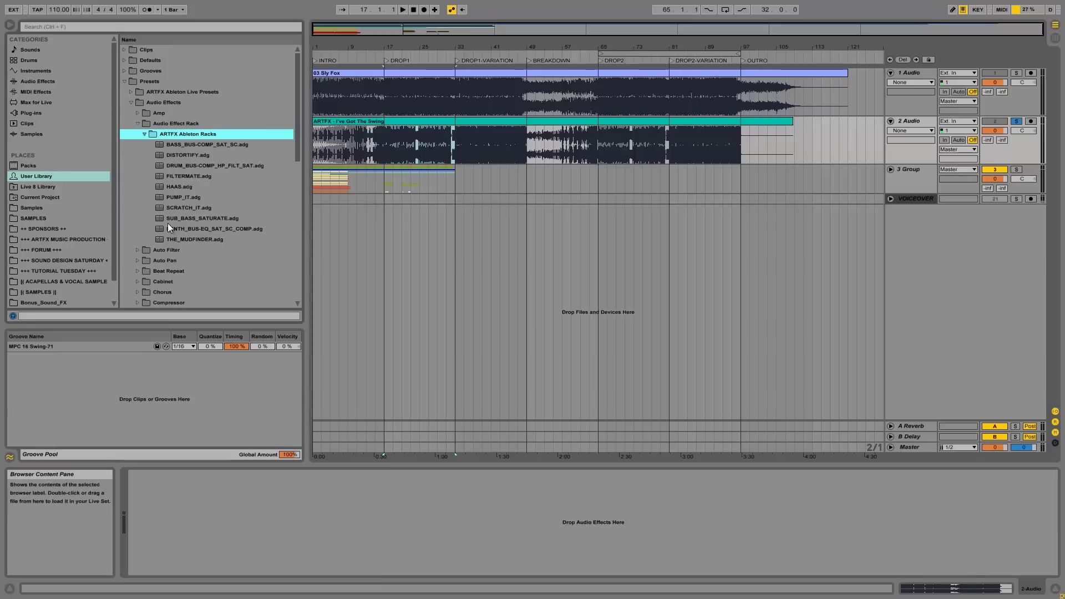
Step: Go through the ARTFX audio effect racks one by one, from BASS_BUS-COMP_SAT_SC.adg to THE_MUDFINDER.adg
left_click(231, 147)
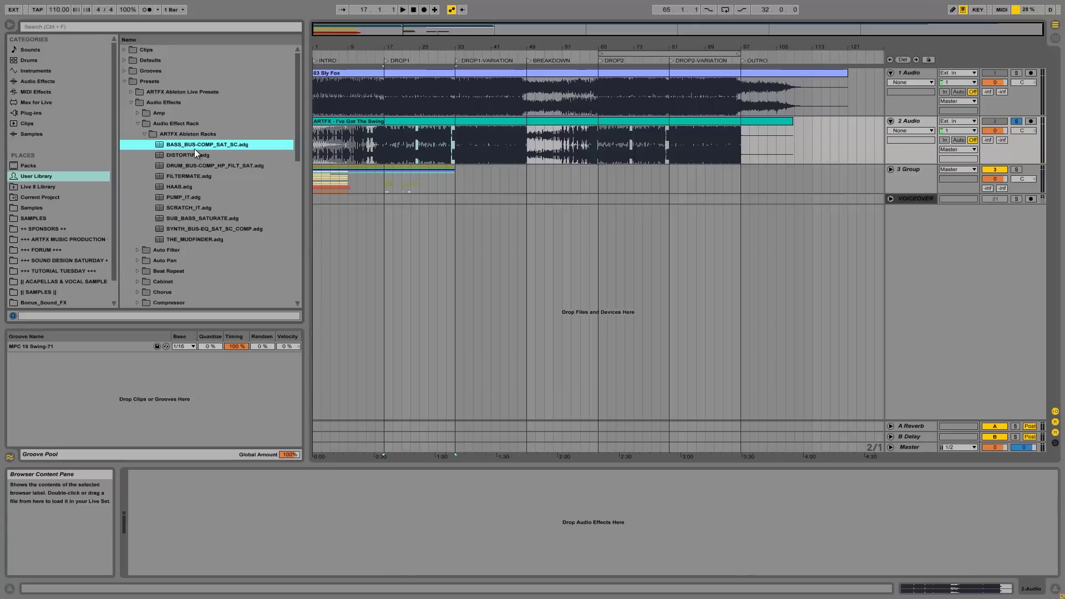
left_click(193, 155)
left_click(188, 175)
left_click(186, 186)
left_click(186, 197)
left_click(186, 216)
left_click(186, 228)
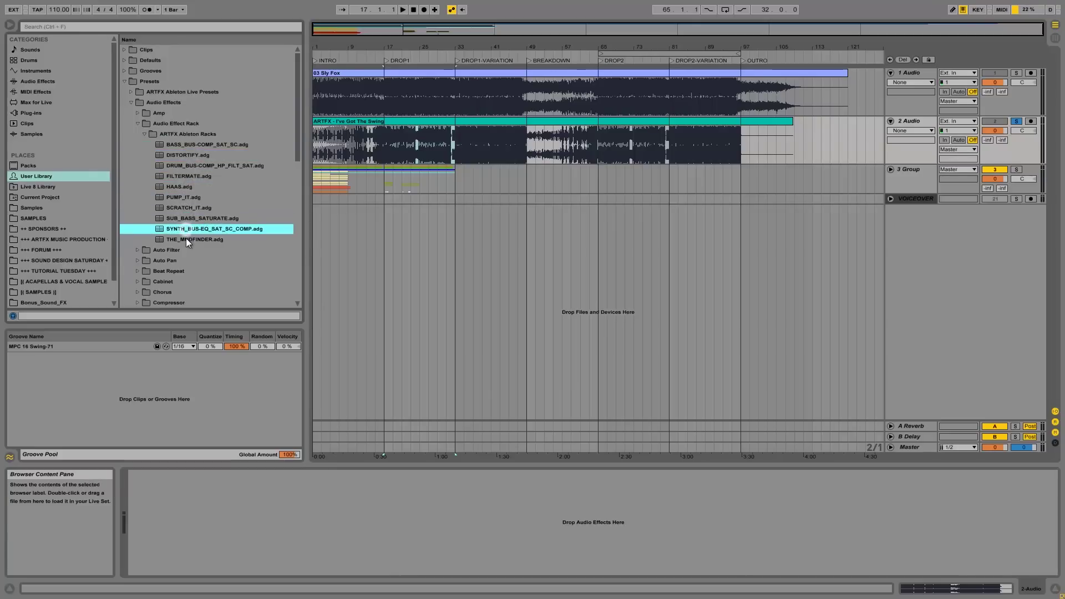
left_click(186, 239)
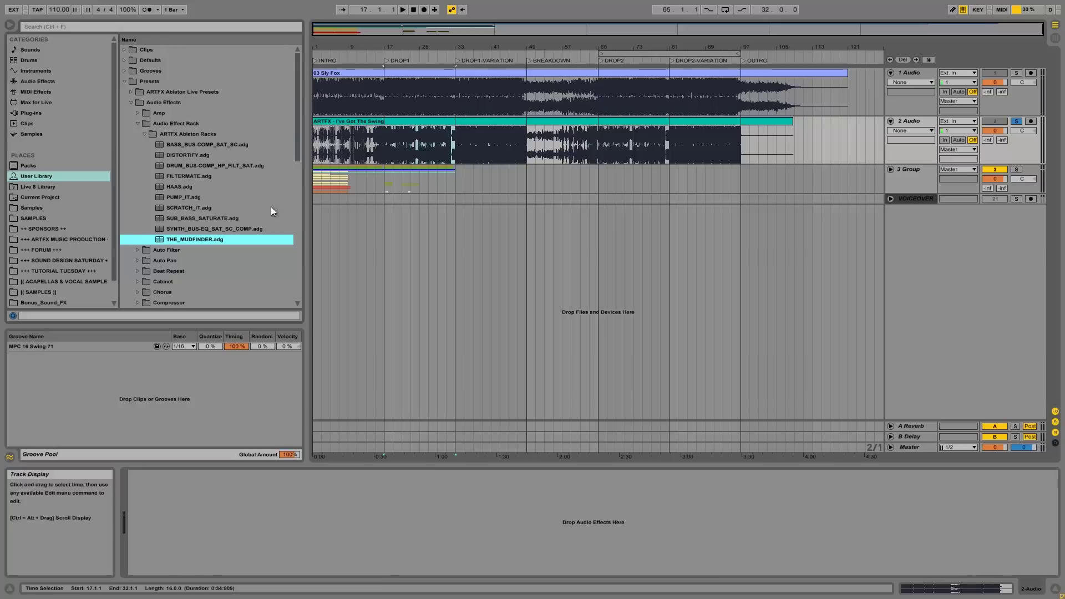
Step: Open the VEC4 Break Beats folder in the Vengeance Essential Clubsounds Vol.4 140 BPM loops of the || SAMPLES || library
left_click(42, 292)
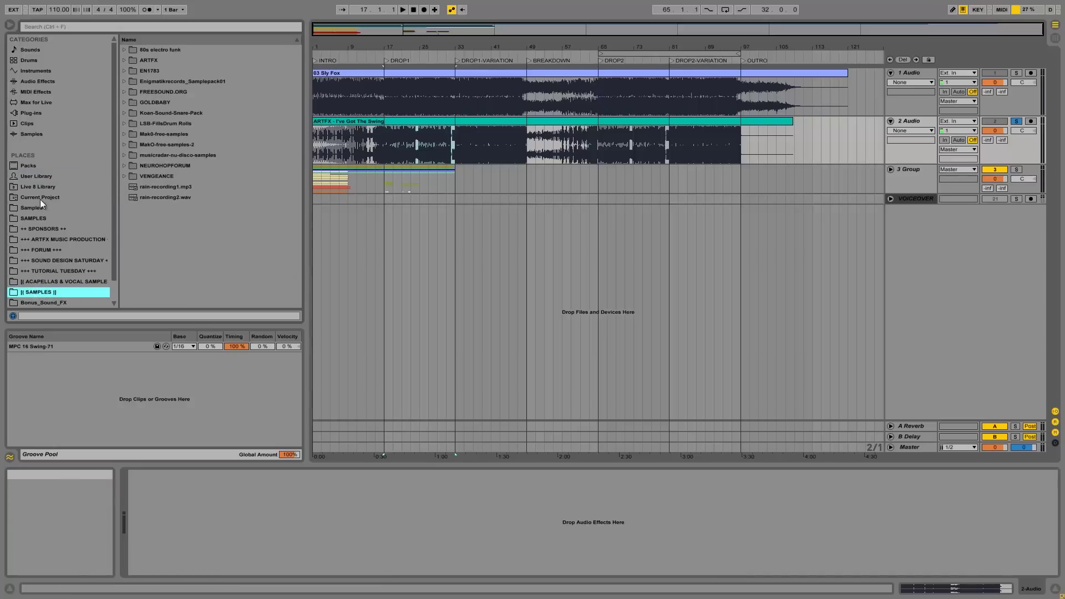
left_click(124, 176)
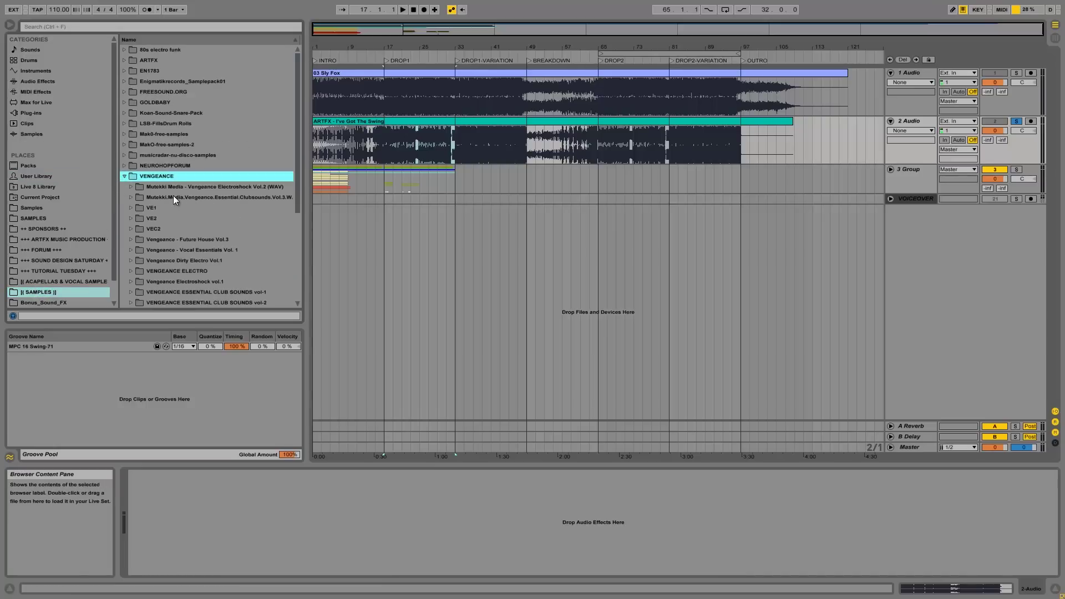
scroll(192, 225, "down", 4)
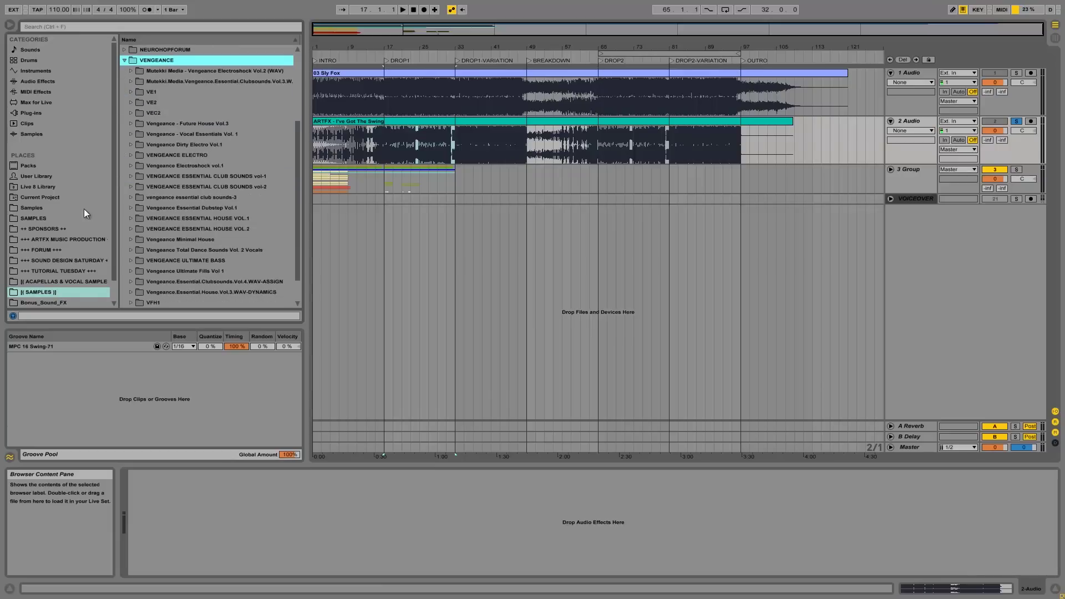
left_click(133, 282)
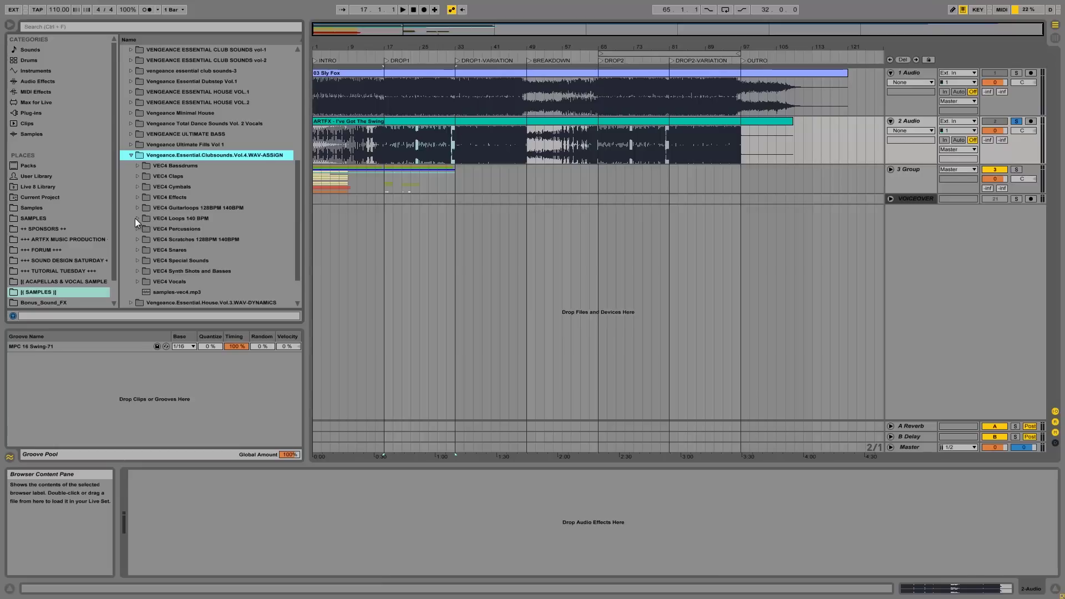
left_click(135, 218)
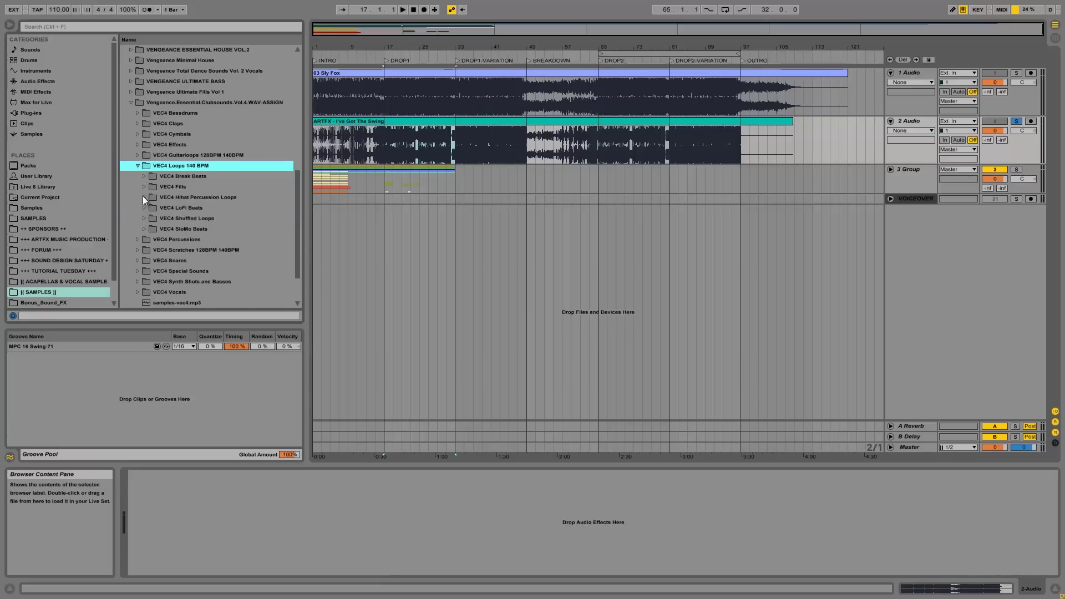
left_click(145, 176)
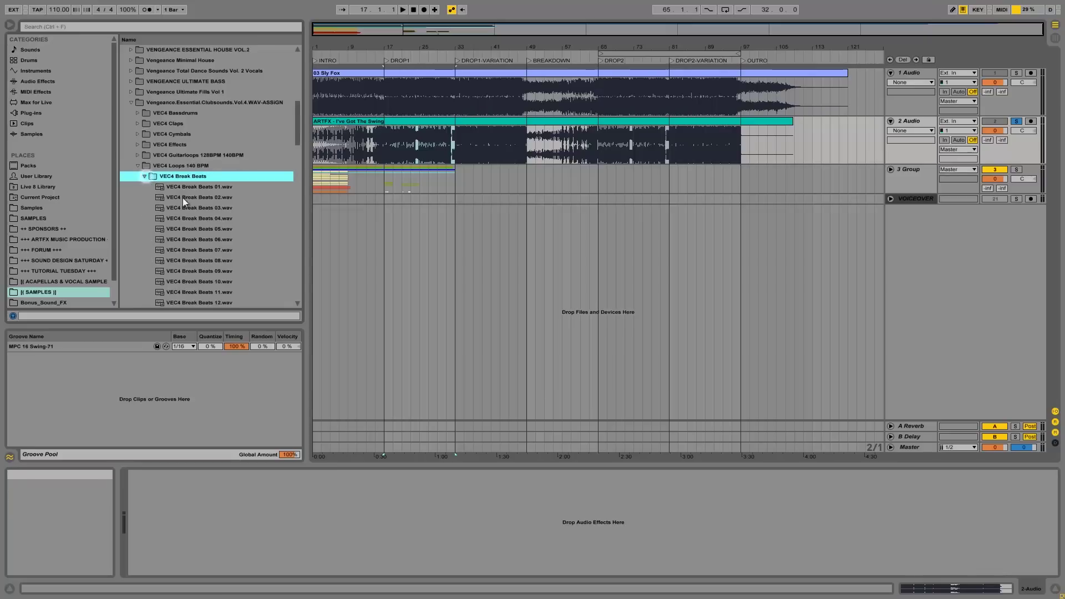
Step: Place VEC4 Break Beats 04.wav at bar 1 on a new audio track, lower the track volume to -10 dB and solo it
left_click(218, 218)
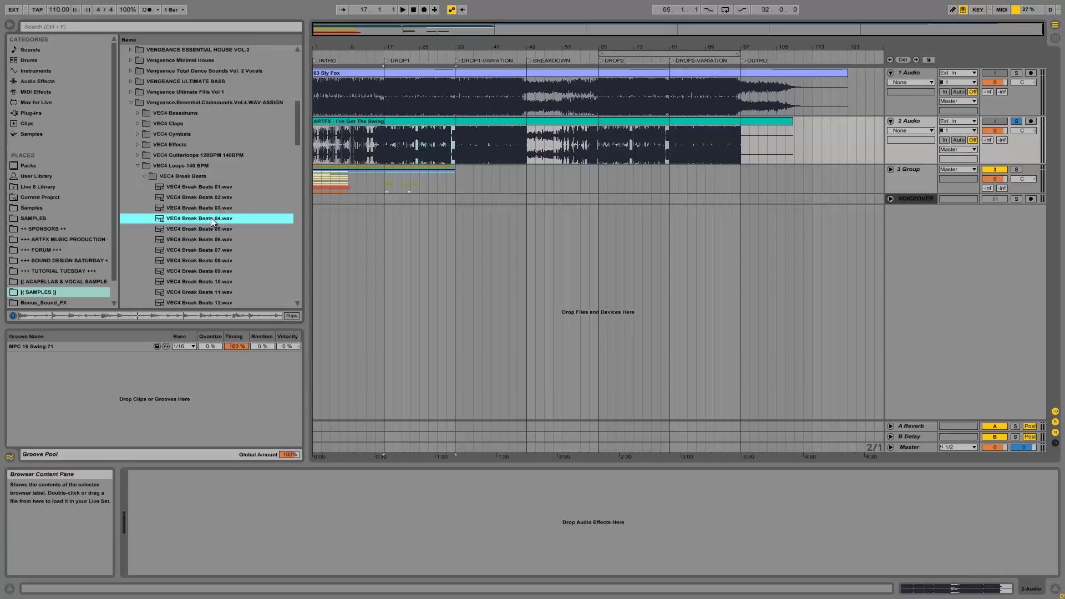
mouse_move(208, 215)
left_mouse_down()
mouse_move(456, 218)
mouse_move(677, 259)
mouse_move(316, 275)
left_mouse_up()
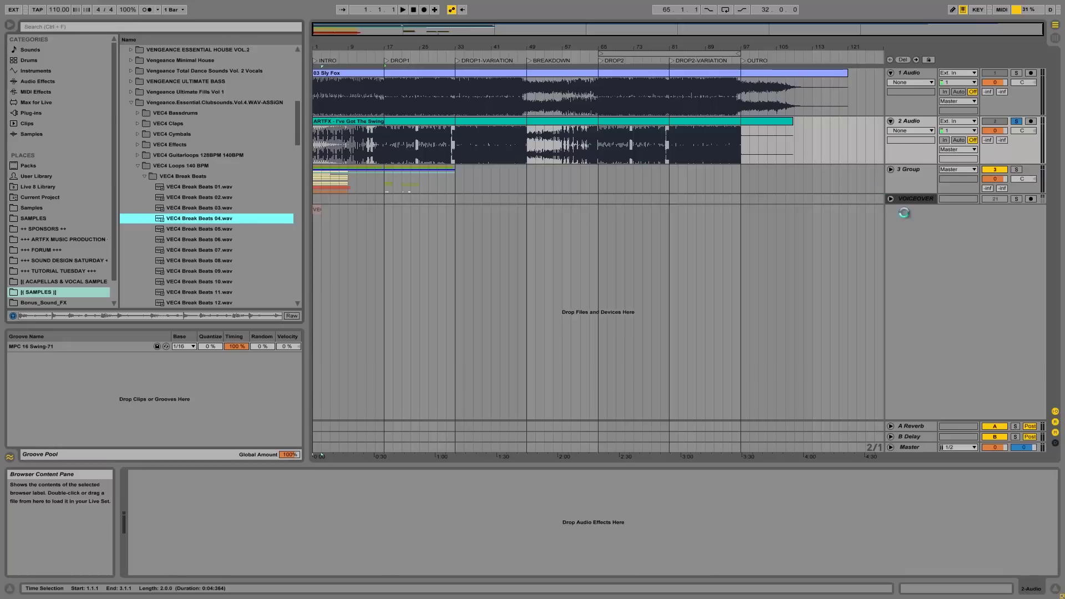
left_click_drag(999, 218, 1000, 258)
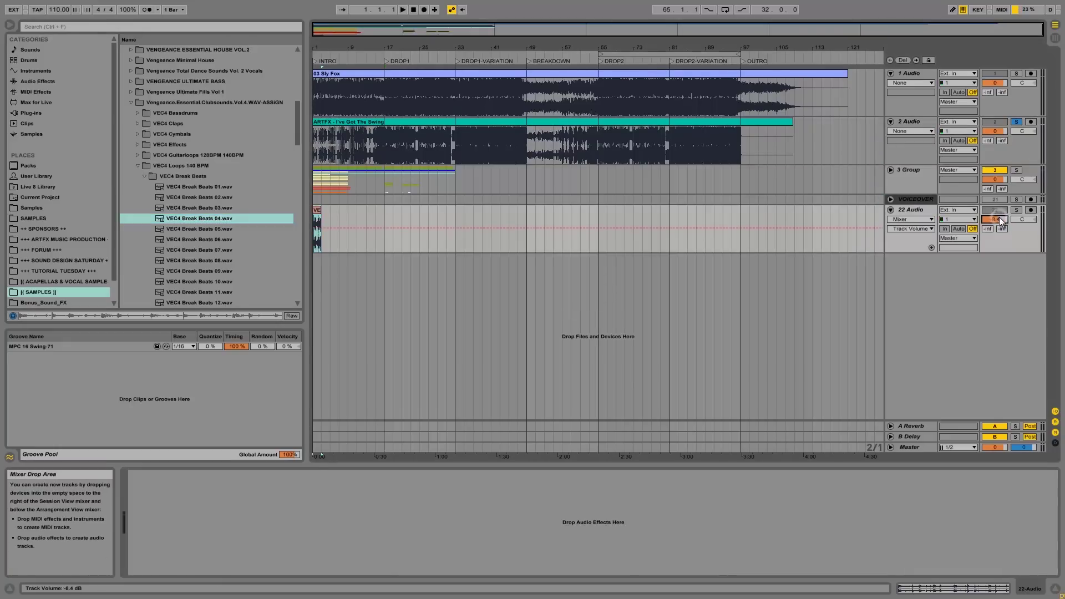
left_click_drag(1000, 220, 998, 218)
left_click(1017, 208)
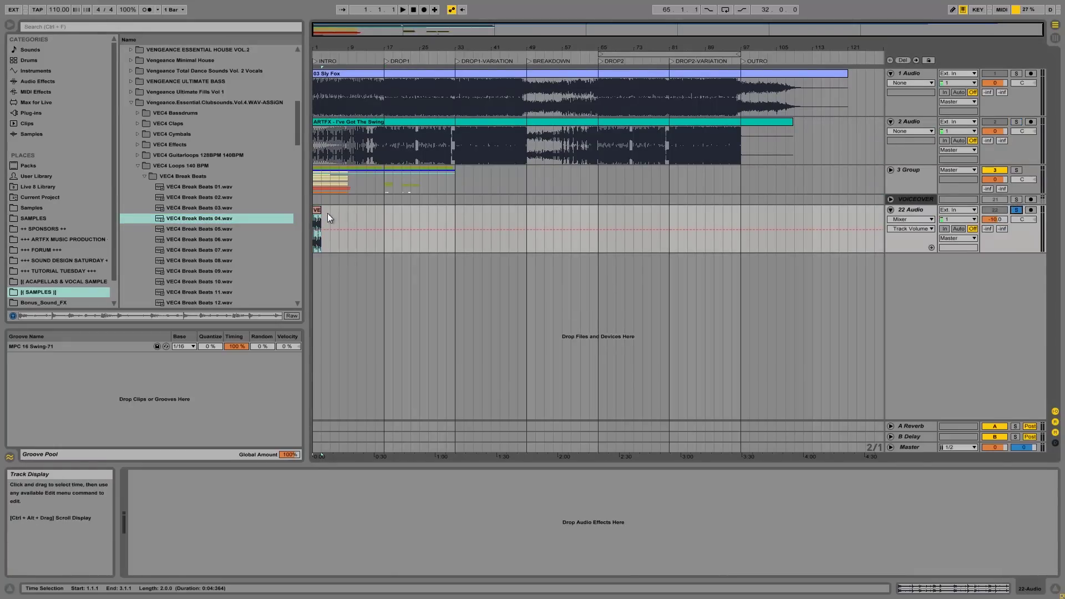
Step: Loop the two-bar VEC4 Break Beats 04 clip, zoom in on it and play it
key("ctrl+l")
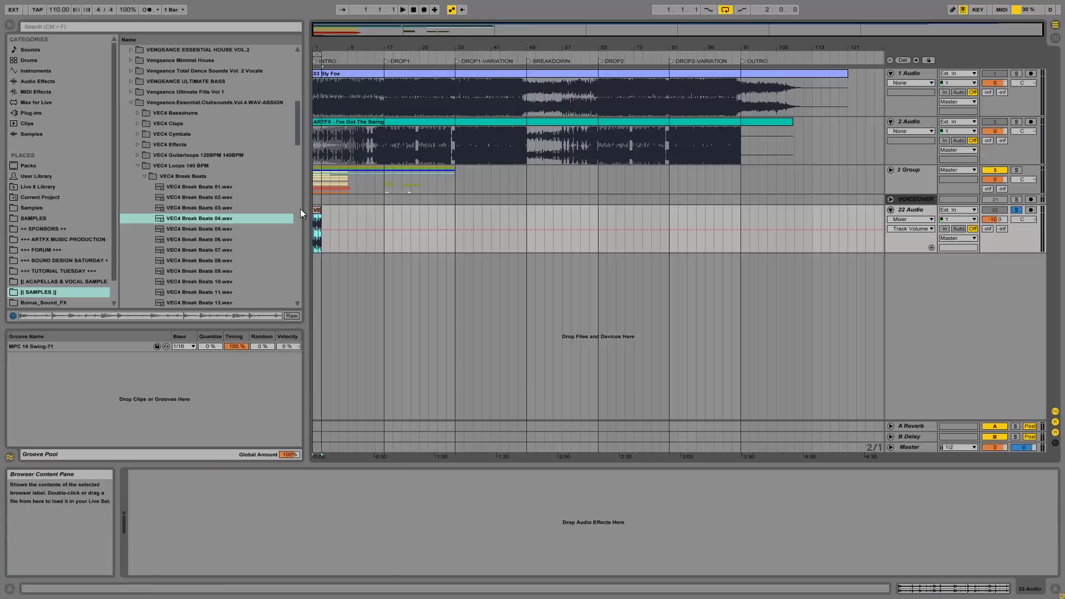
double_click(319, 44)
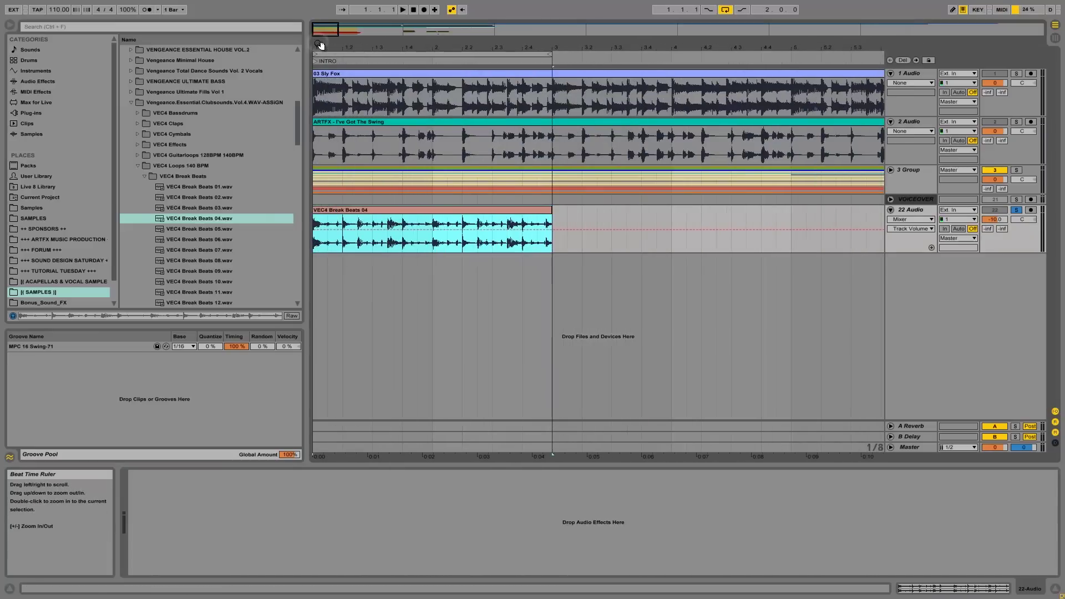
key("space")
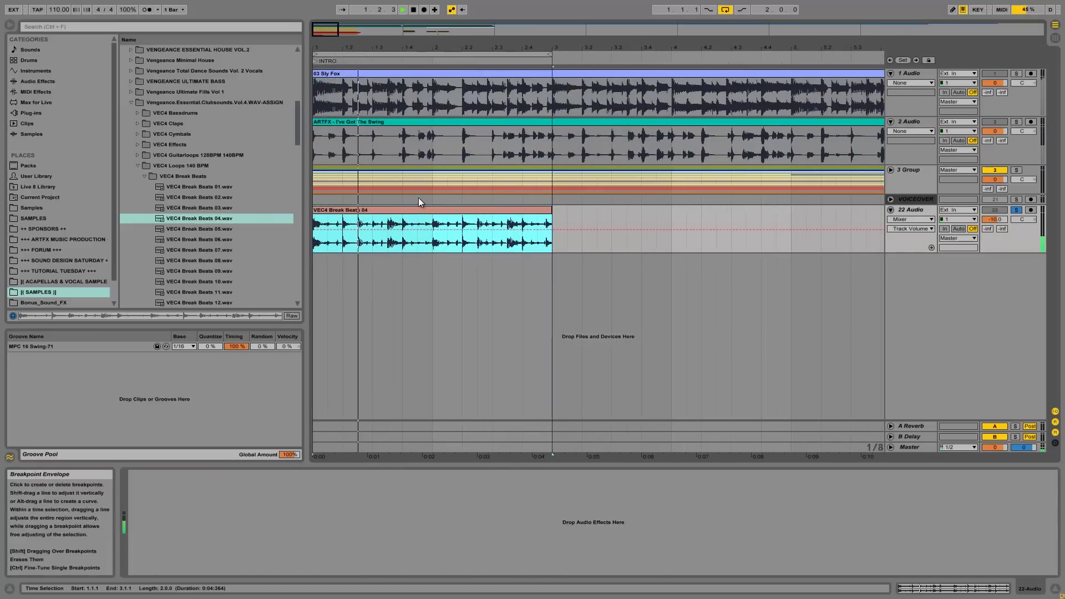
Step: Open the VEC4 Break Beats 04 clip's sample settings and set its warp mode to Tones
double_click(413, 211)
left_click(238, 535)
left_click(246, 489)
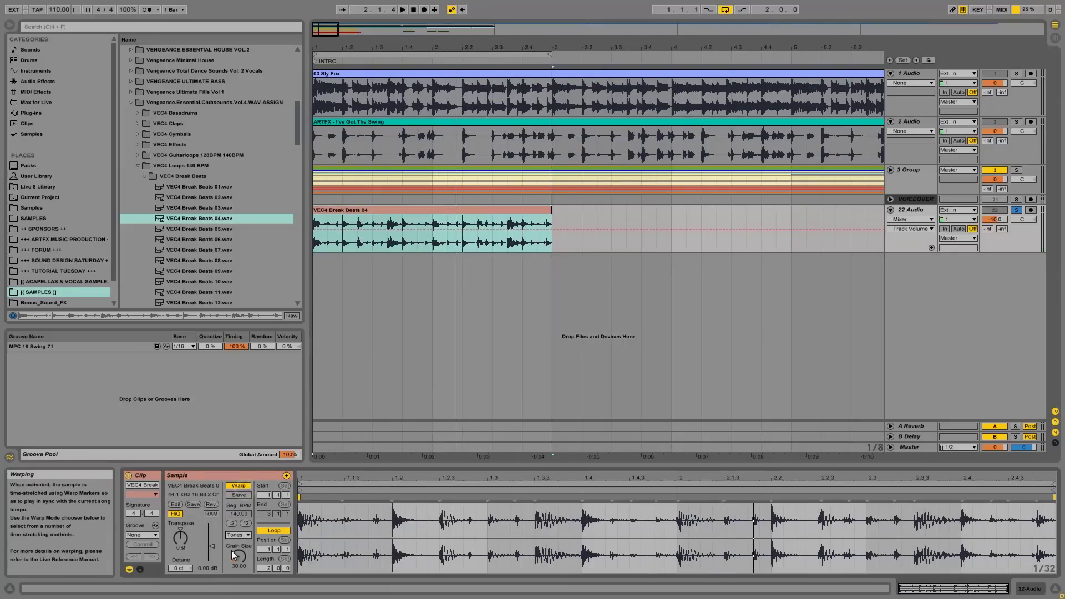
Step: Set the VEC4 Break Beats 04 clip's warp mode to Beats and play the loop
left_click(238, 535)
left_click(244, 487)
left_click(232, 560)
left_click(231, 560)
left_click(364, 460)
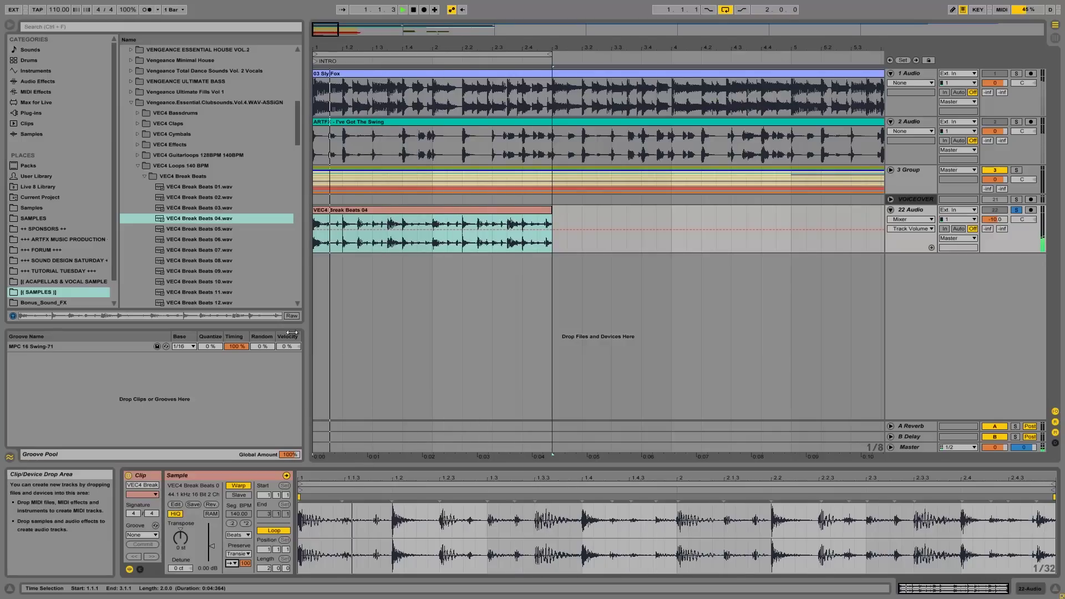
Step: Preview several loops in the VEC4 Break Beats folder and replace the clip's sample with VEC4 Break Beats 36.wav, keeping the clip in place
left_click(238, 268)
scroll(207, 244, "down", 3)
left_click(206, 239)
scroll(216, 271, "down", 3)
left_click(212, 261)
scroll(212, 261, "down", 3)
left_click(205, 238)
scroll(206, 237, "down", 3)
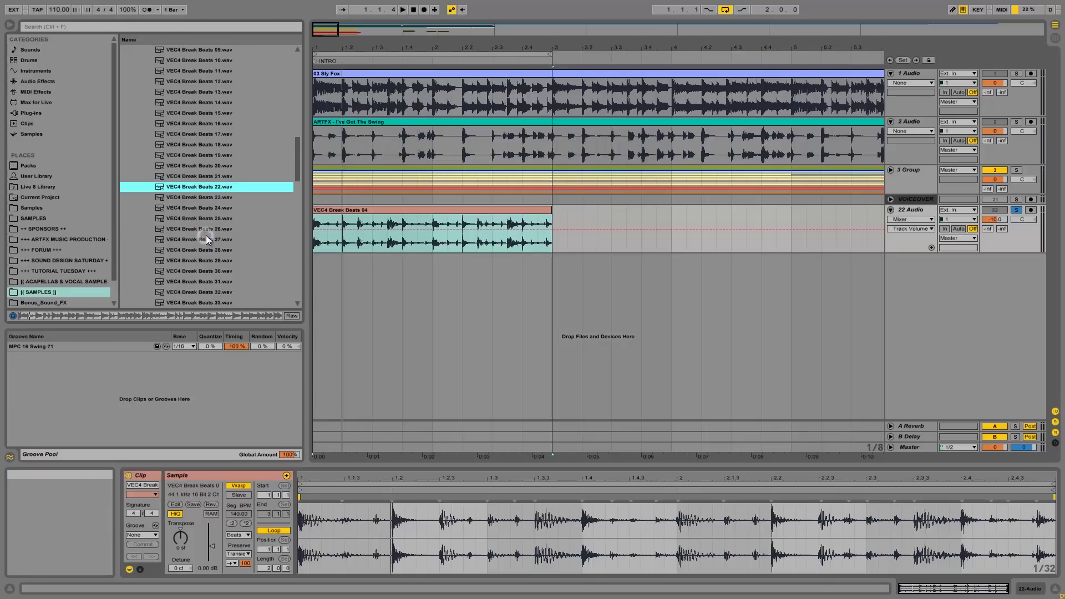
left_click(217, 228)
scroll(218, 228, "down", 3)
left_click(207, 228)
scroll(208, 229, "down", 3)
scroll(204, 222, "down", 1)
left_click(210, 219)
scroll(206, 218, "down", 4)
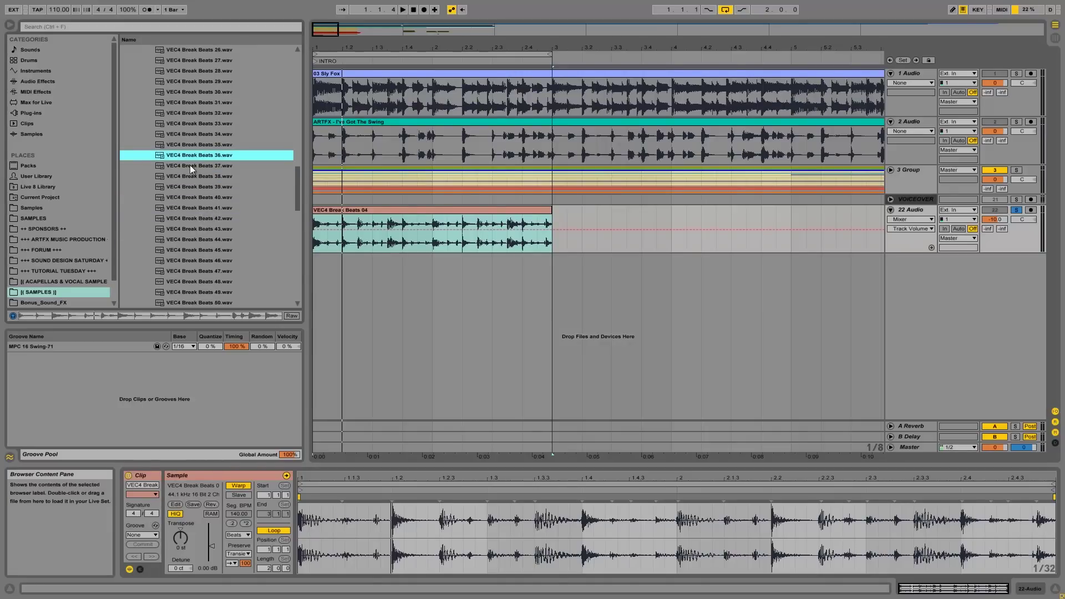
left_click_drag(206, 173, 421, 520)
key("space")
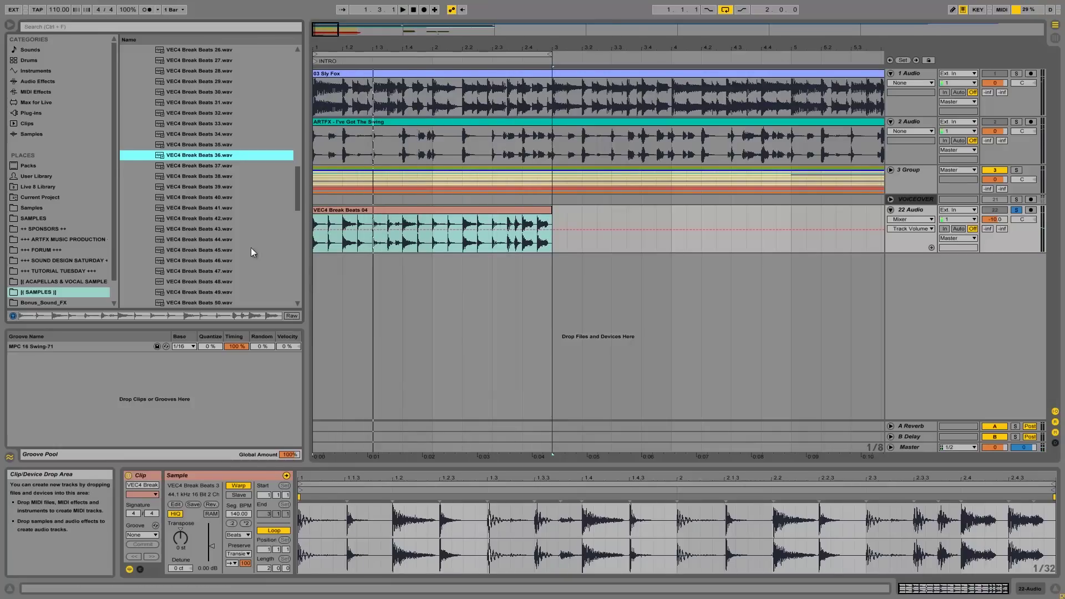
Step: Load BASS_BUS-COMP_SAT_SC.adg from the User Library onto the break beat track and set COMP to -28.3 dB, SAT to 6.69 dB and SIDE CHAIN to -6.96 dB
left_click(33, 175)
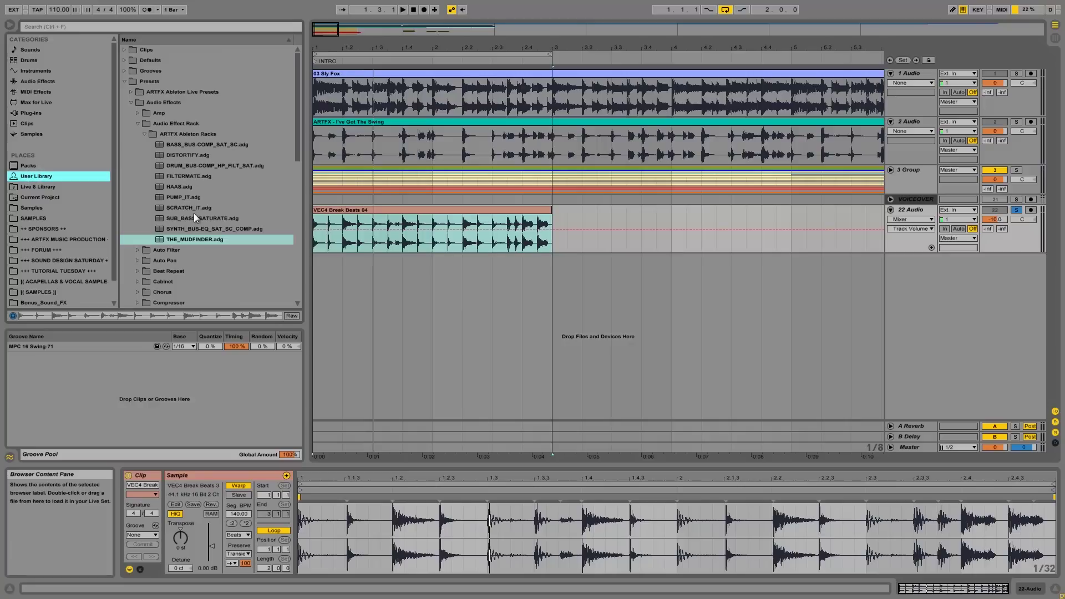
left_click(186, 145)
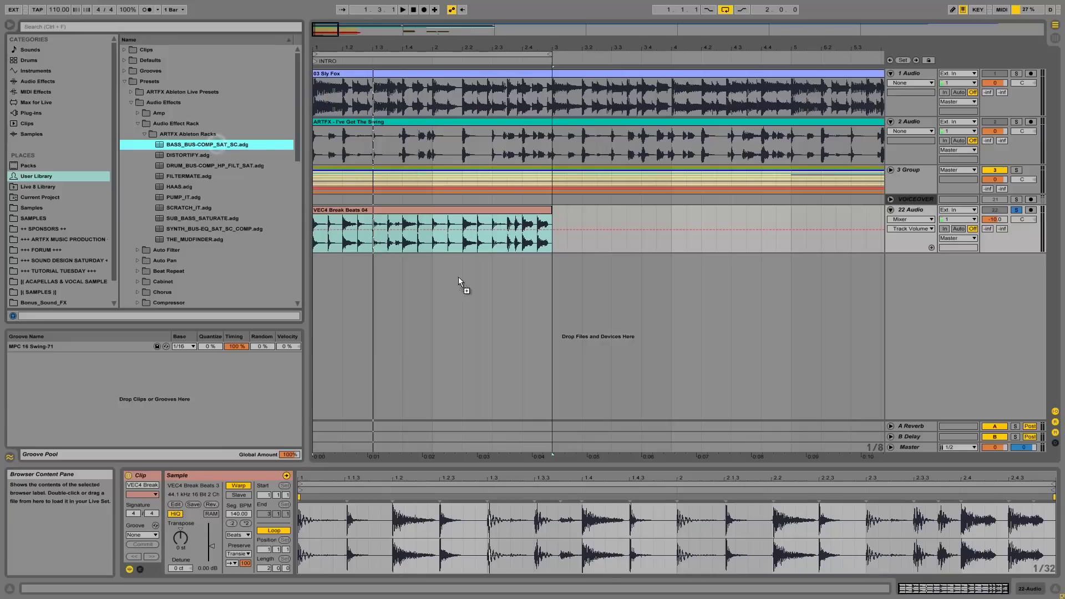
left_click(1031, 586)
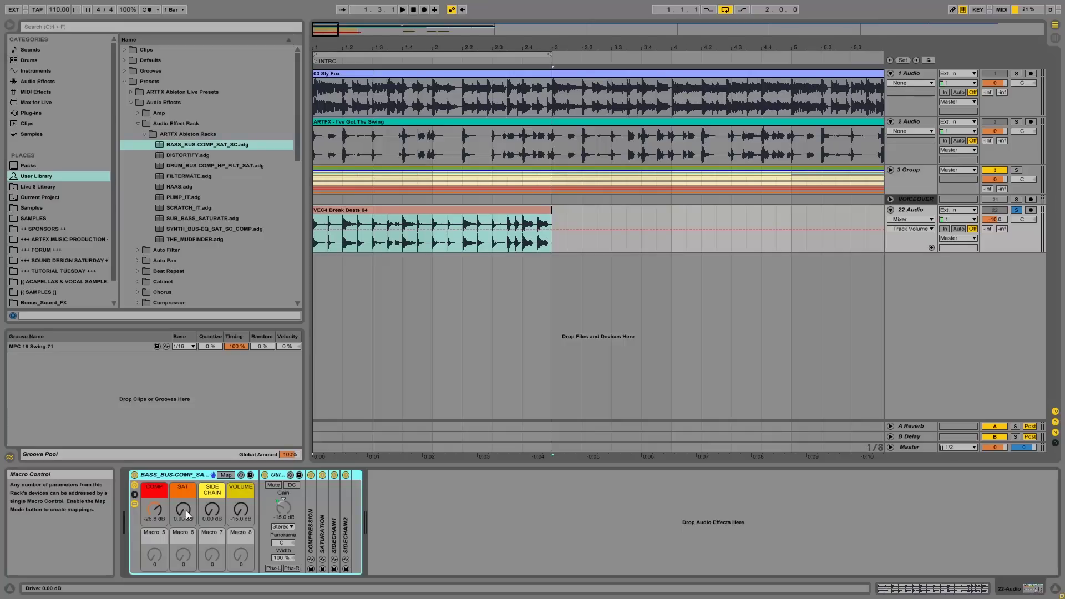
left_click_drag(157, 515, 215, 508)
left_click(185, 511)
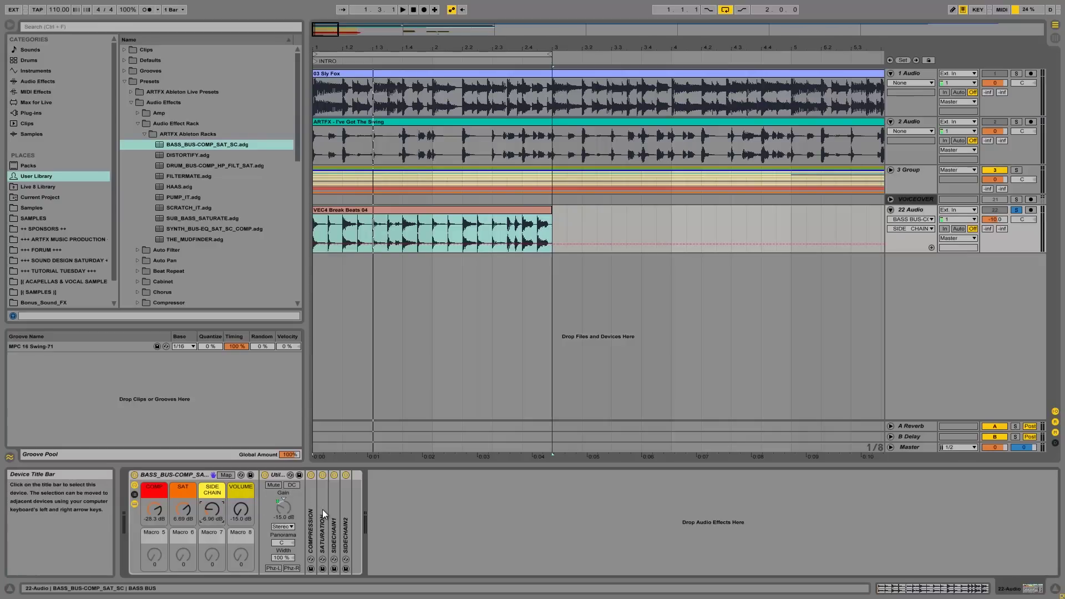
Step: Unfold the rack's SIDECHAIN1 compressor, check its sidechain sources, set the SIDE CHAIN macro to -12.8 dB and fold the device again
double_click(338, 519)
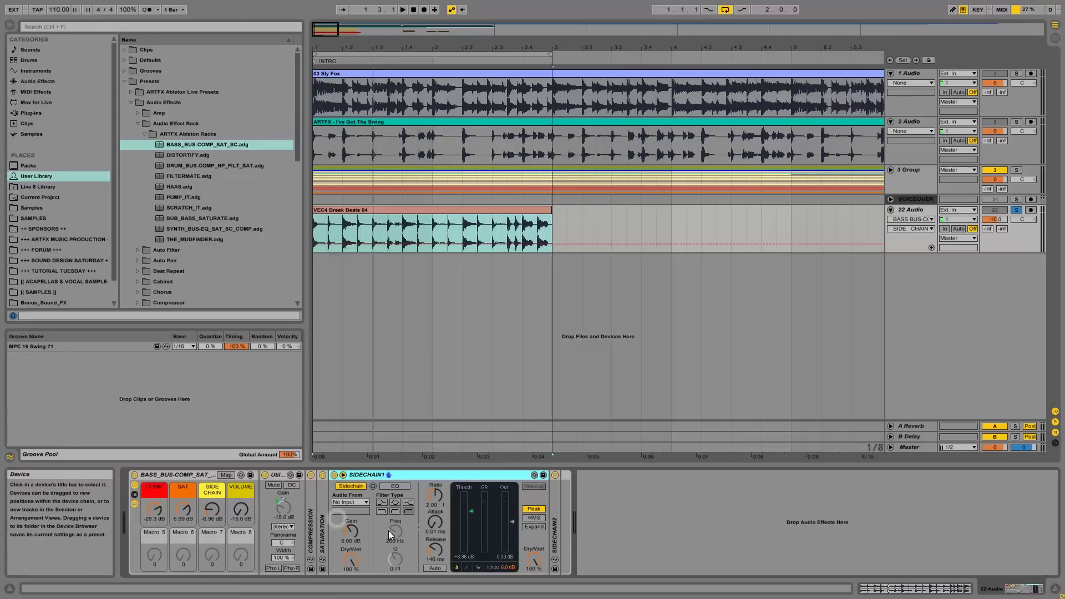
left_click(350, 503)
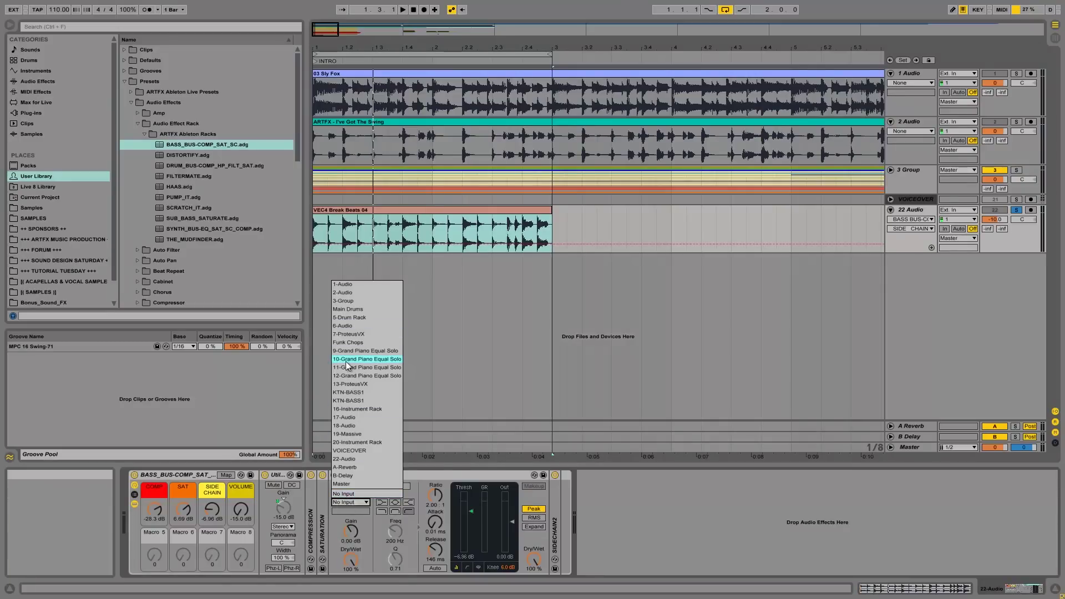
left_click(376, 524)
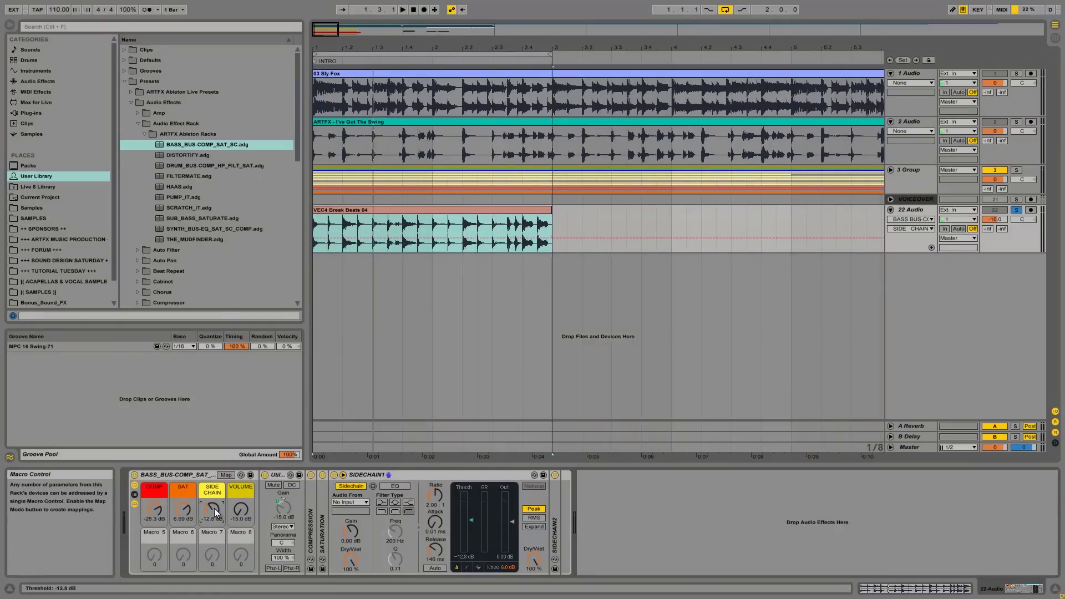
double_click(376, 474)
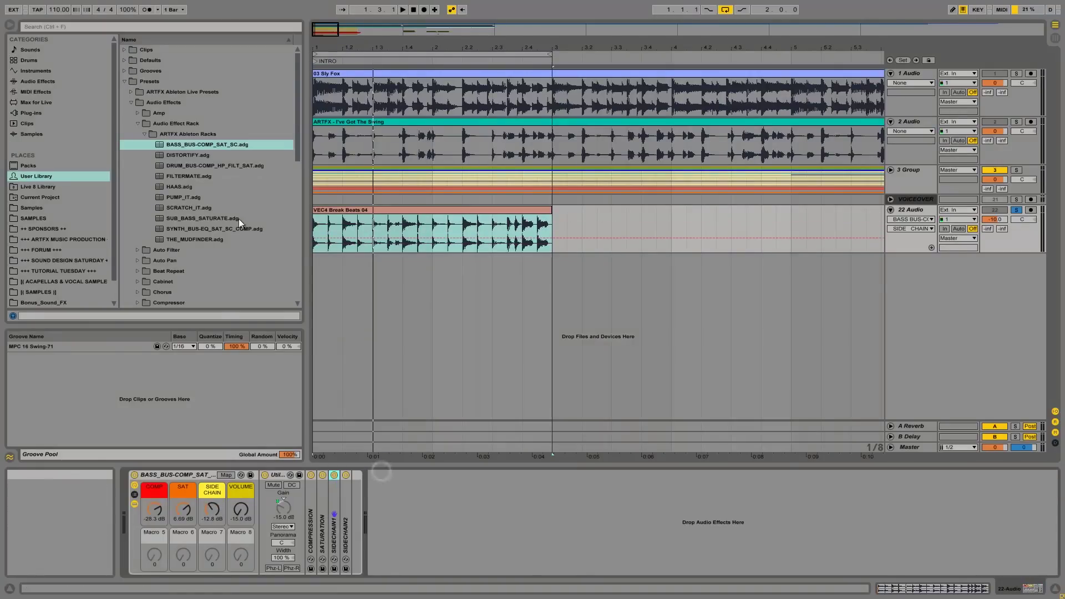
Step: Replace the bass bus rack with DISTORTIFY.adg on the break beat track and play the loop briefly
left_click_drag(173, 157, 175, 162)
left_click_drag(174, 466, 171, 486)
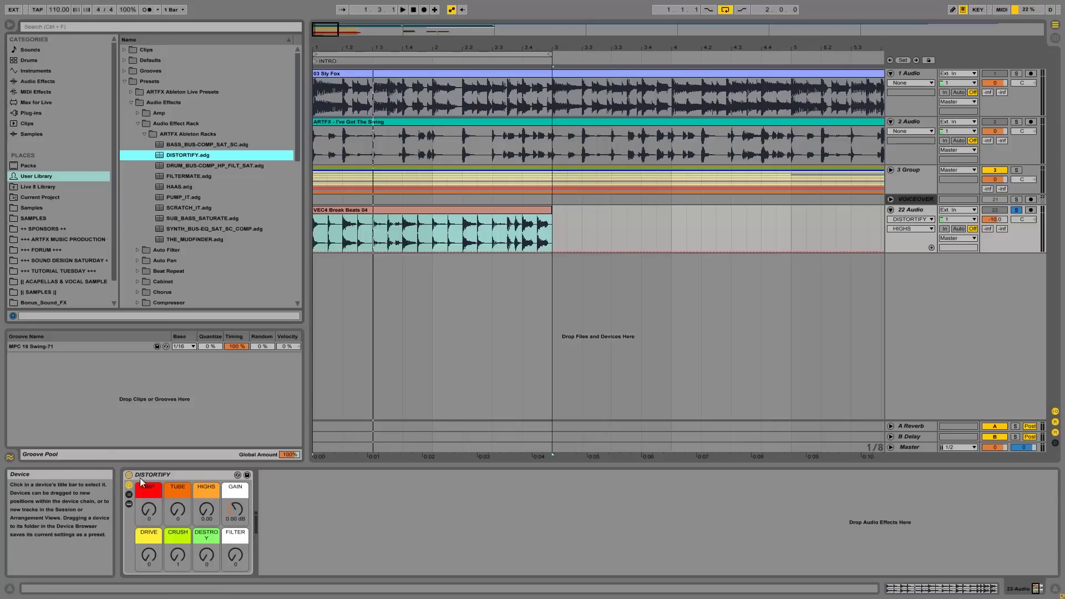
key("space")
key("space")
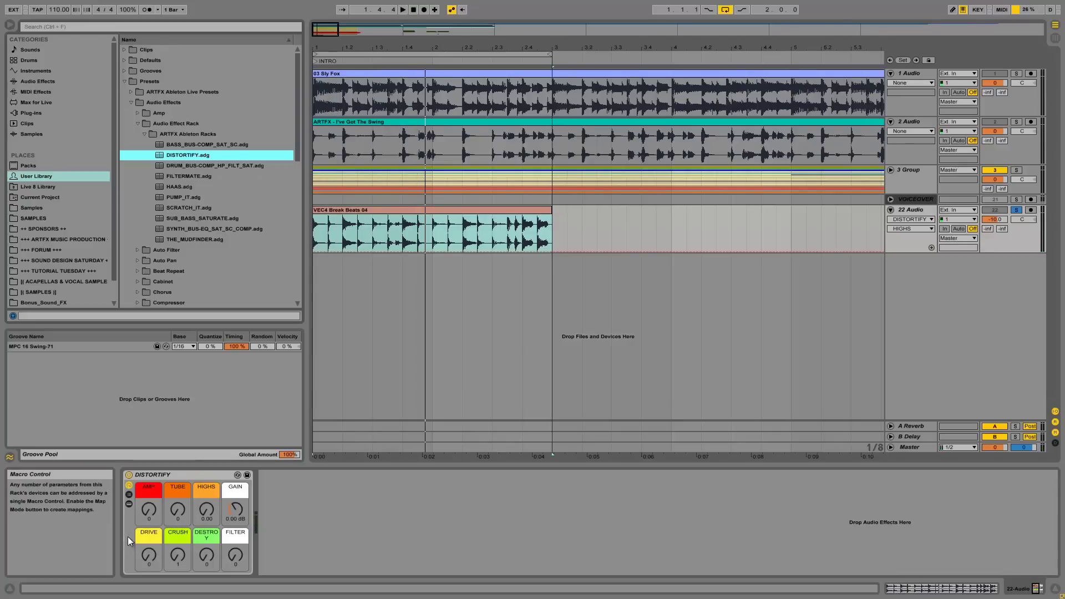
Step: Raise the DISTORTIFY macros AMP to 34 and TUBE to 20, and turn up HIGHS while the loop plays
left_click_drag(152, 511, 202, 514)
left_click(176, 511)
key("space")
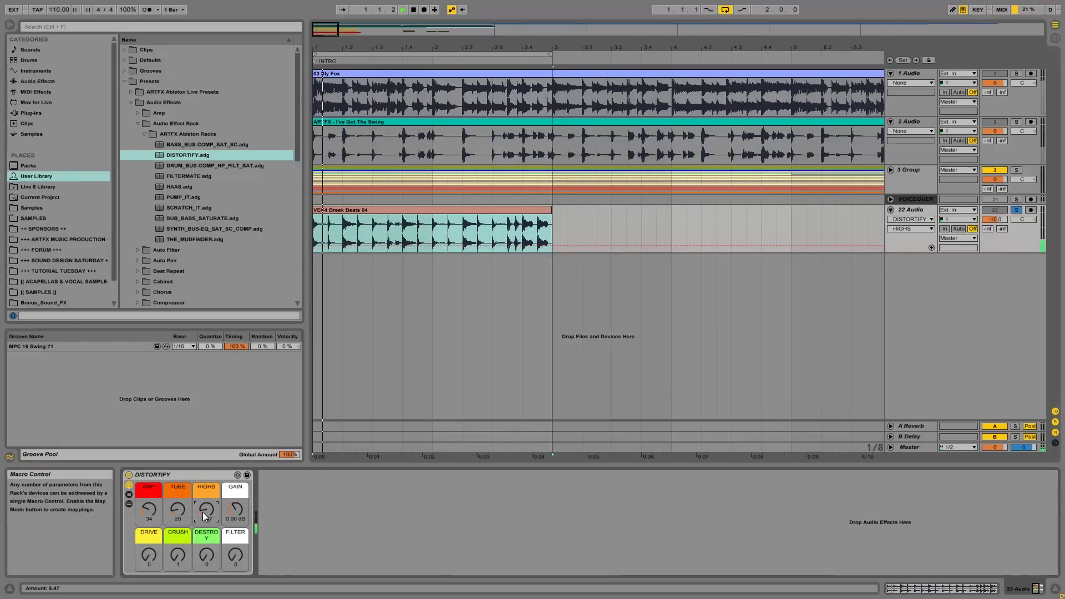
Step: Stop playback and reset the DISTORTIFY macros AMP, TUBE and HIGHS to 0
key("space")
key("Delete")
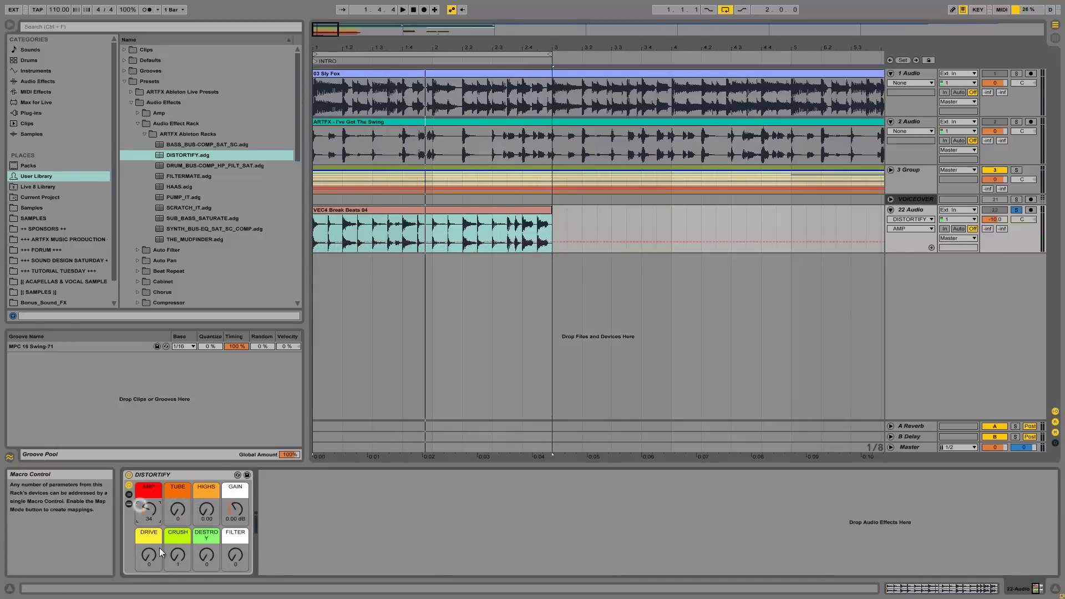
left_click(152, 508)
key("Delete")
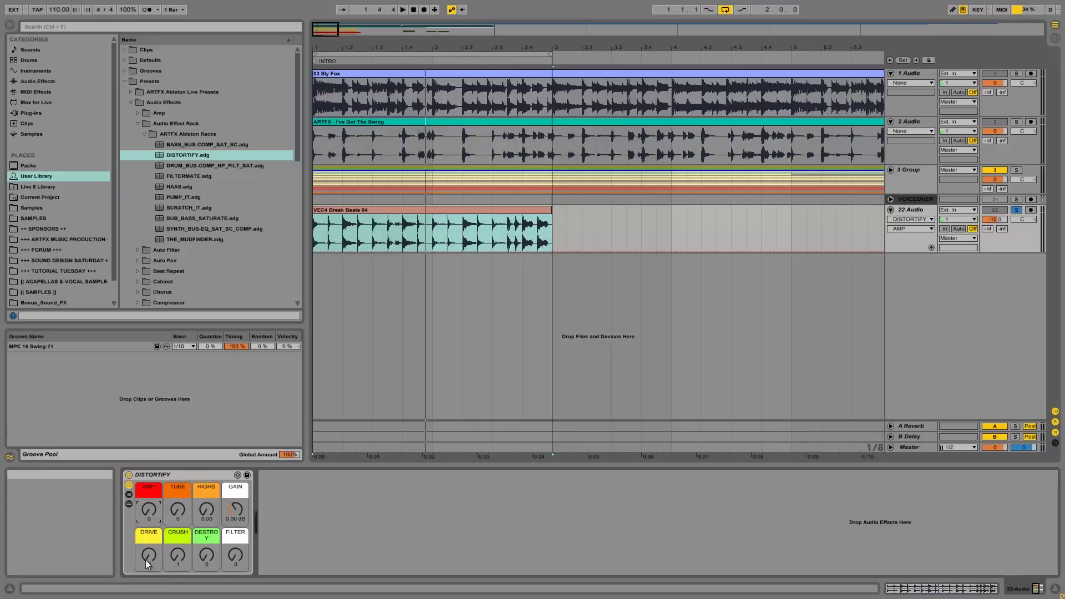
left_click_drag(148, 509, 206, 533)
left_click_drag(150, 509, 151, 532)
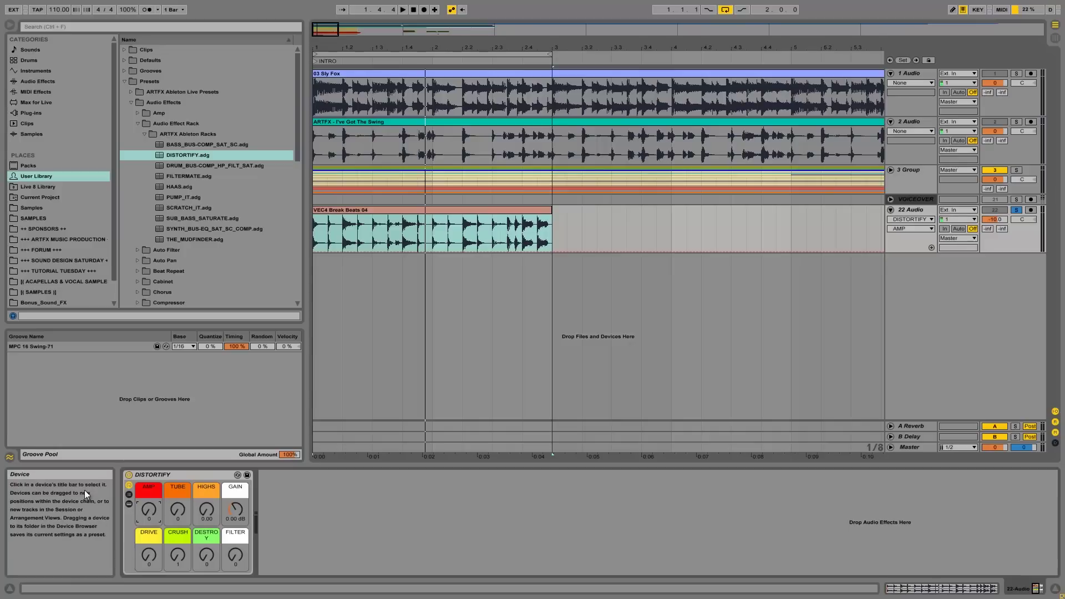
Step: Play the loop while sweeping the DISTORTIFY macros, leaving AMP at 18, TUBE at 10 and HIGHS at 13.5
key("space")
scroll(148, 509, "up", 10)
scroll(151, 508, "up", 10)
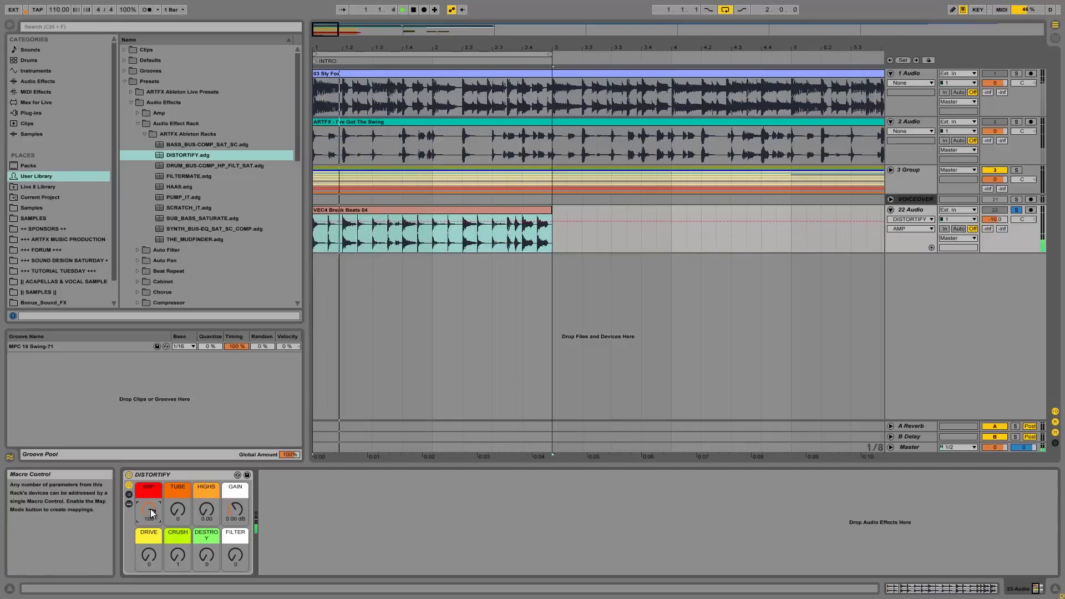
scroll(151, 508, "up", 5)
scroll(151, 509, "down", 20)
scroll(178, 504, "up", 14)
scroll(178, 503, "up", 1)
scroll(178, 503, "down", 13)
scroll(205, 509, "up", 2)
scroll(204, 509, "up", 15)
scroll(204, 509, "down", 12)
scroll(204, 509, "down", 2)
Step: Raise the DISTORTIFY macros during playback to DRIVE 68, CRUSH 43, DESTROY 34, AMP 58 and HIGHS 114
left_click(146, 558)
scroll(145, 557, "up", 6)
scroll(145, 556, "up", 5)
left_click_drag(145, 557, 145, 558)
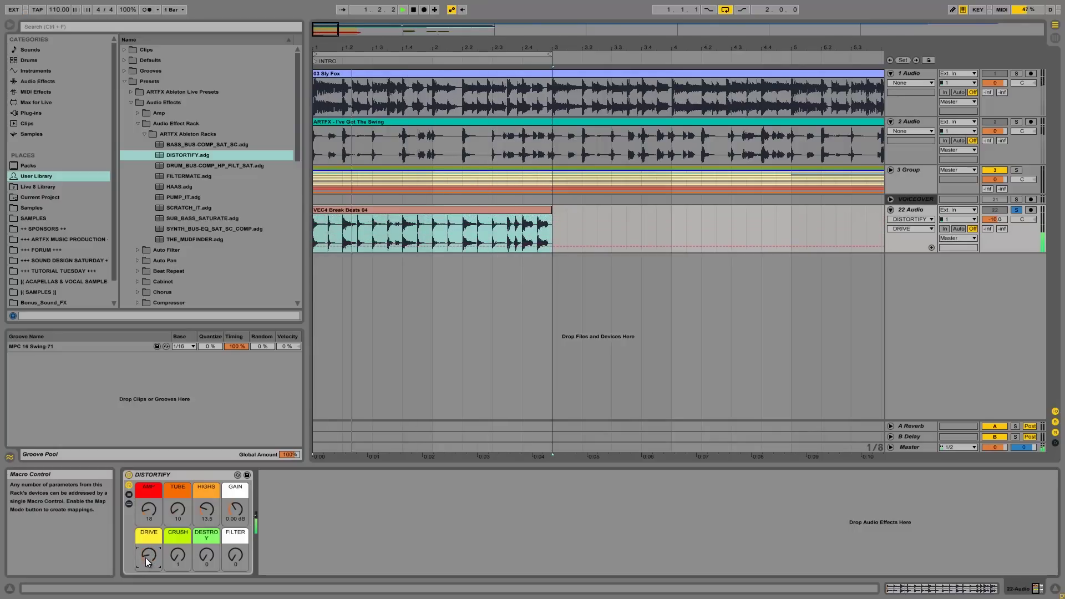
scroll(205, 553, "up", 5)
scroll(205, 555, "up", 6)
left_click_drag(205, 553, 205, 553)
scroll(205, 553, "down", 5)
scroll(178, 552, "up", 1)
scroll(179, 552, "up", 6)
scroll(179, 553, "up", 3)
scroll(179, 553, "up", 1)
scroll(151, 507, "up", 9)
scroll(151, 507, "up", 1)
scroll(149, 552, "up", 11)
scroll(149, 554, "up", 1)
scroll(205, 511, "up", 16)
scroll(204, 511, "up", 7)
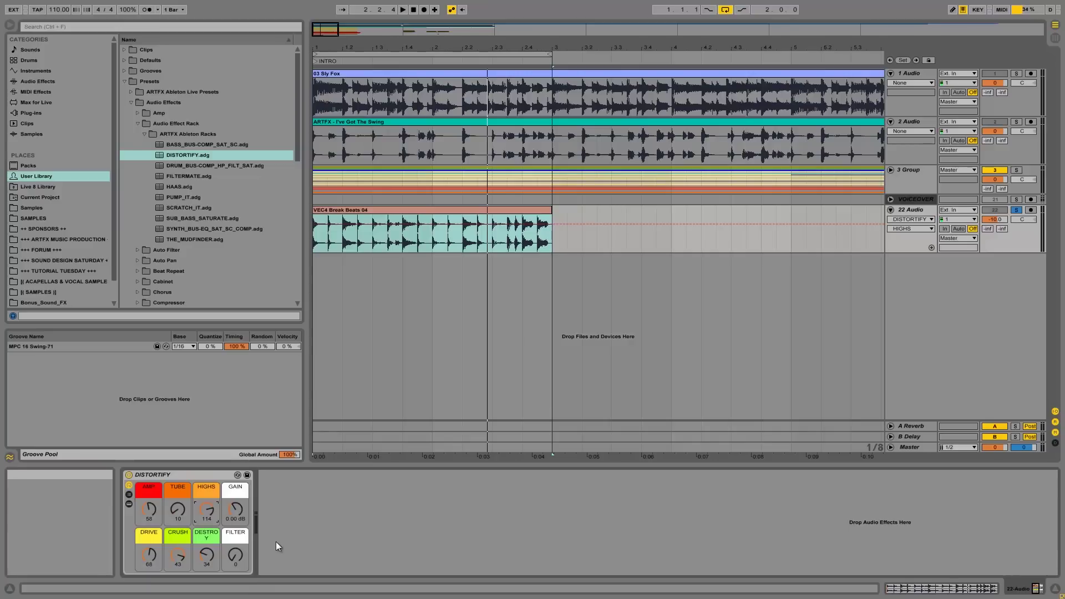
Step: Inspect the FILTER EQ inside the DISTORTIFY rack's device chain, and raise the FILTER macro slightly while playing the loop
left_click(234, 558)
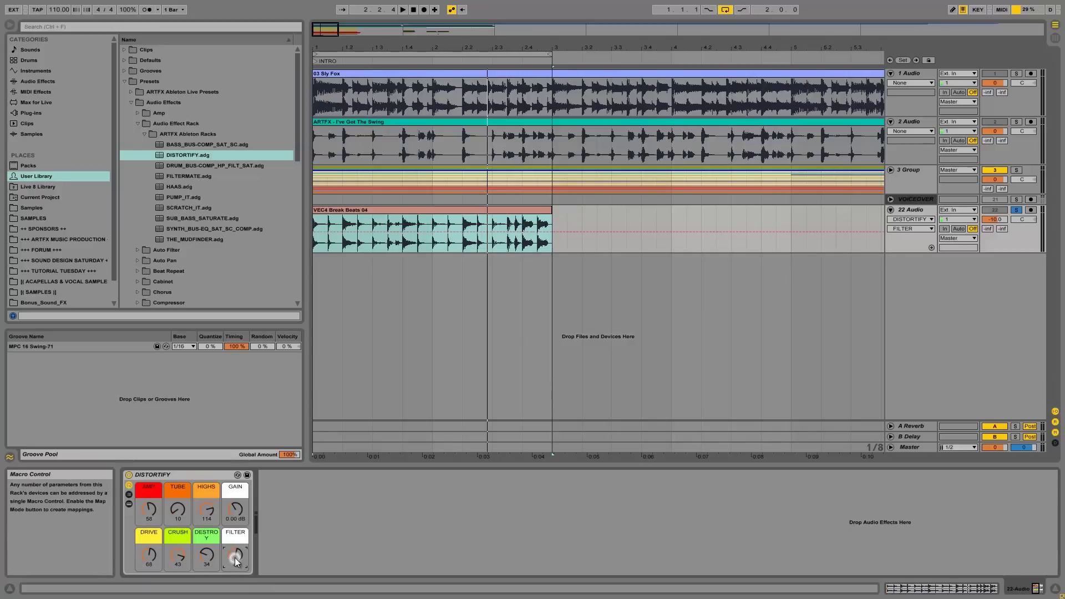
left_click_drag(235, 558, 231, 557)
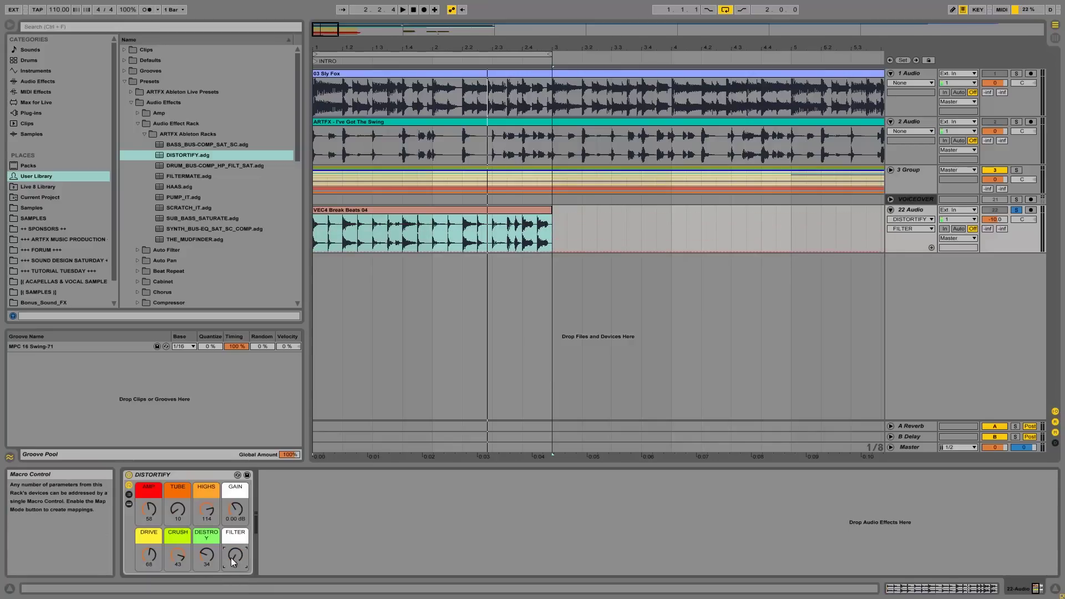
left_click(129, 504)
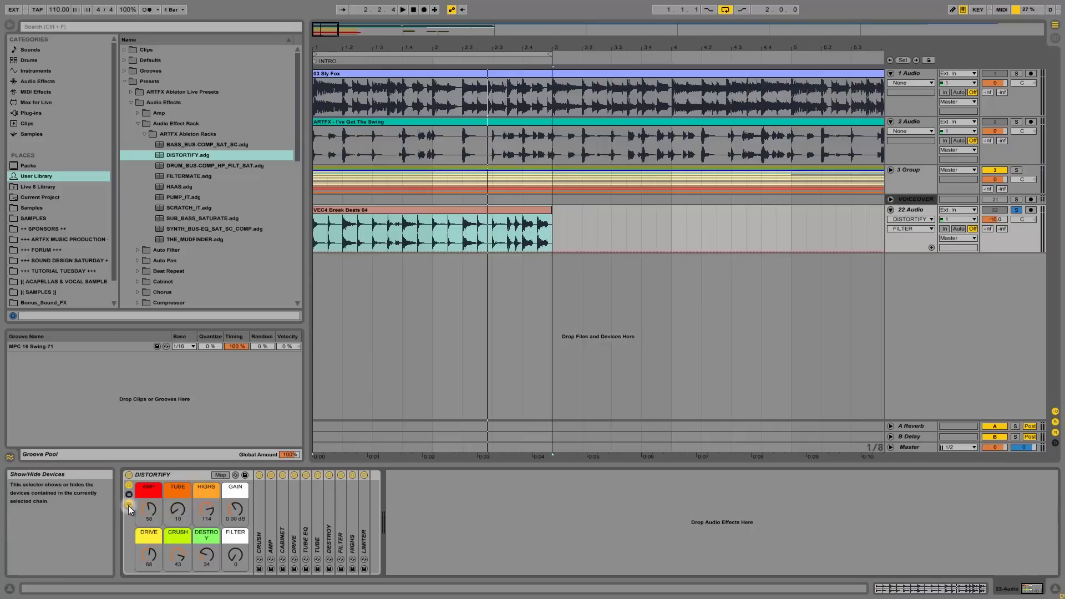
double_click(337, 528)
mouse_move(237, 558)
left_mouse_down()
mouse_move(236, 546)
mouse_move(235, 571)
left_mouse_up()
double_click(373, 475)
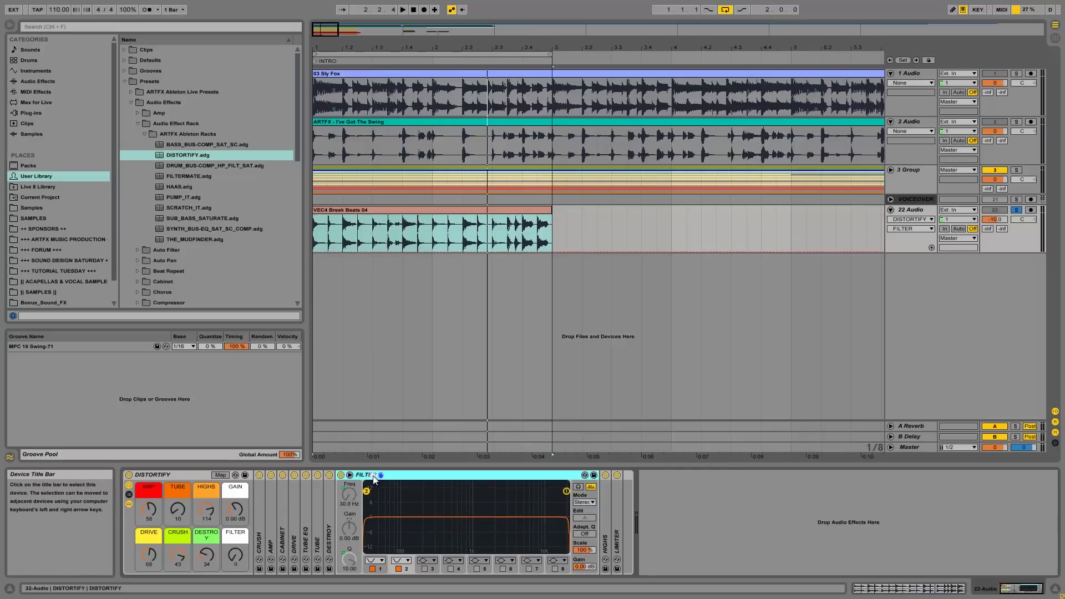
left_click(129, 504)
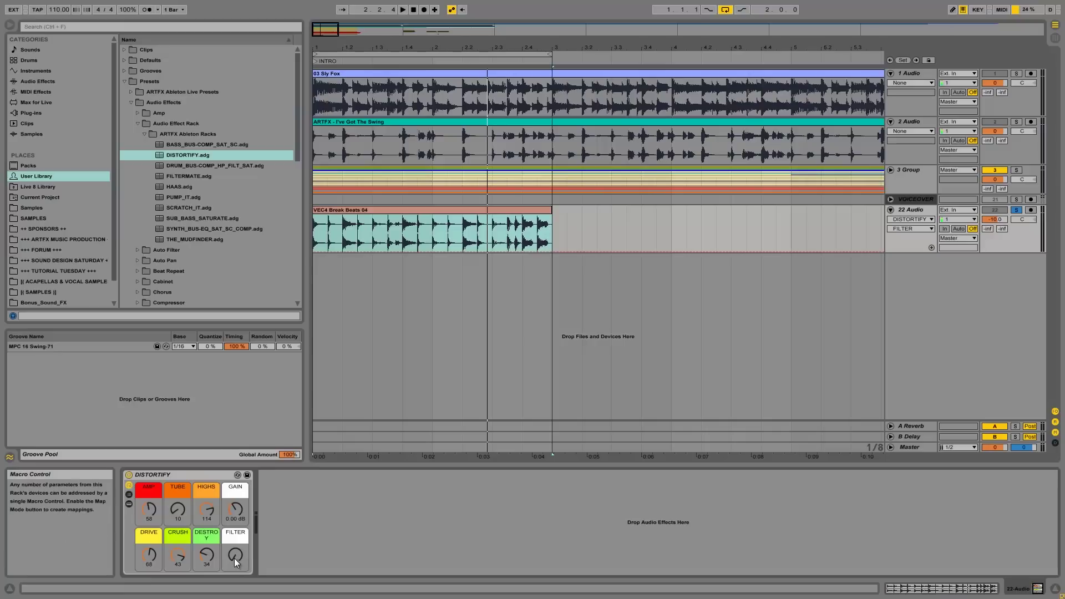
key("space")
mouse_move(238, 552)
left_mouse_down()
mouse_move(237, 530)
mouse_move(240, 553)
left_mouse_up()
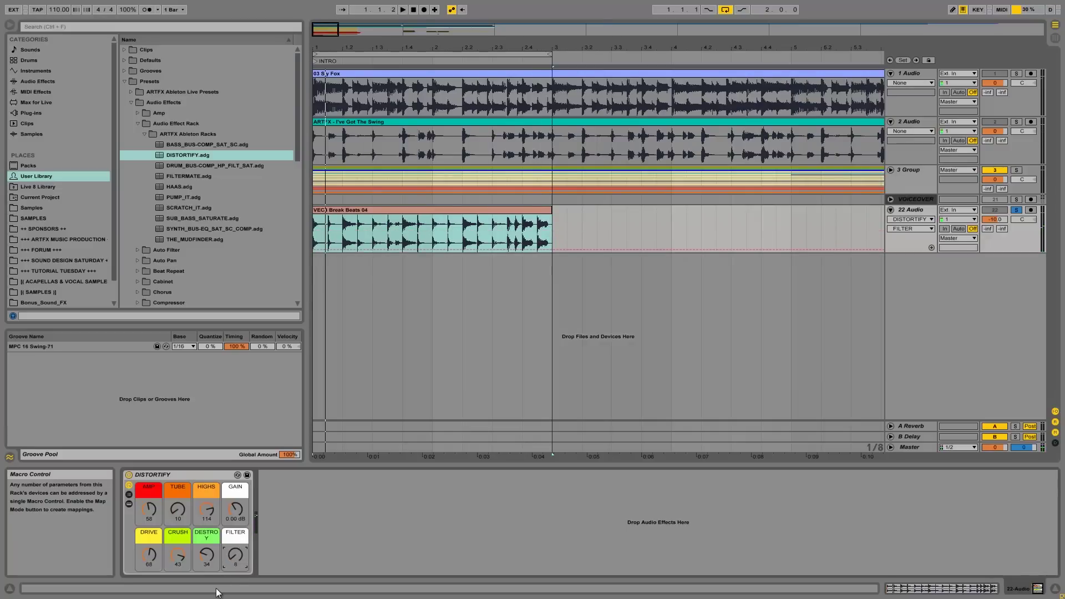
Step: Replace the DISTORTIFY rack on the break beat track with DRUM_BUS-COMP_HP_FILT_SAT.adg
left_click(205, 475)
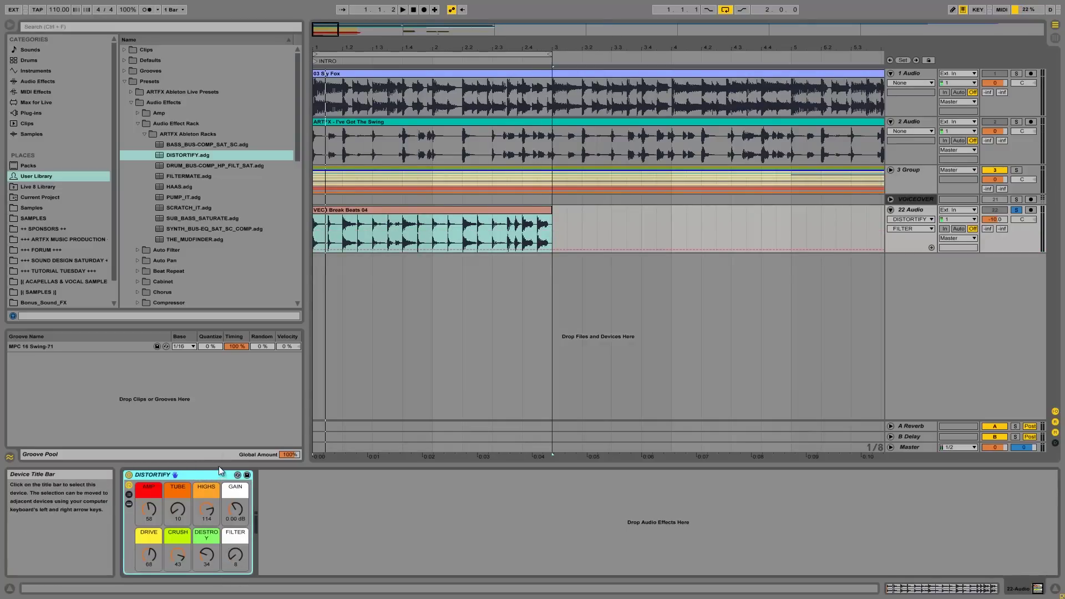
key("Delete")
left_click_drag(172, 163, 229, 422)
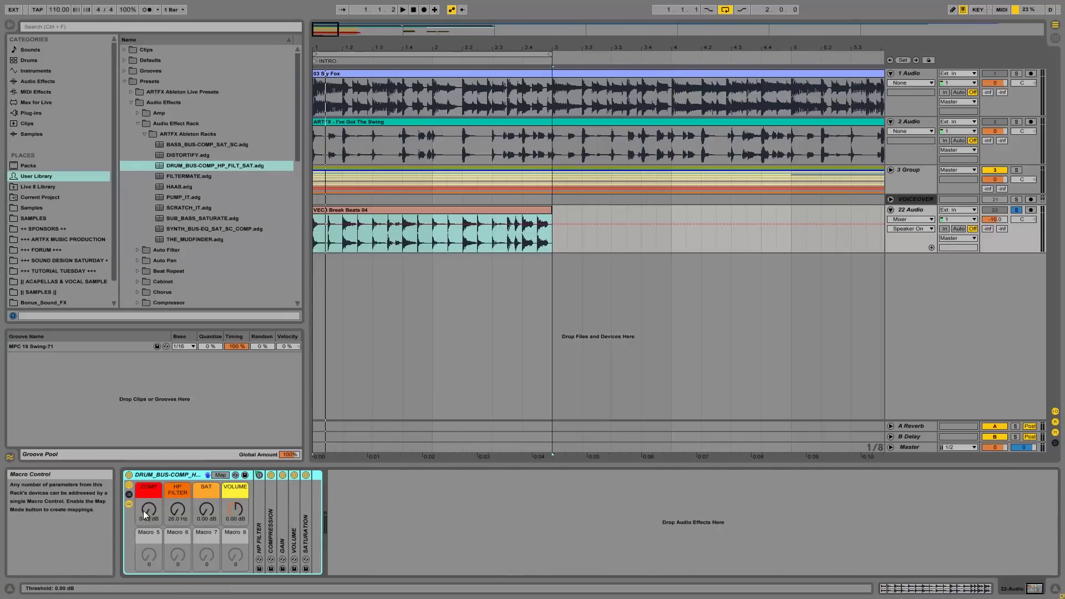
Step: Set the drum bus rack's COMP to -12.3 dB and SAT to 7.64 dB during playback, and try out its HP FILTER macro
left_click_drag(148, 511, 148, 511)
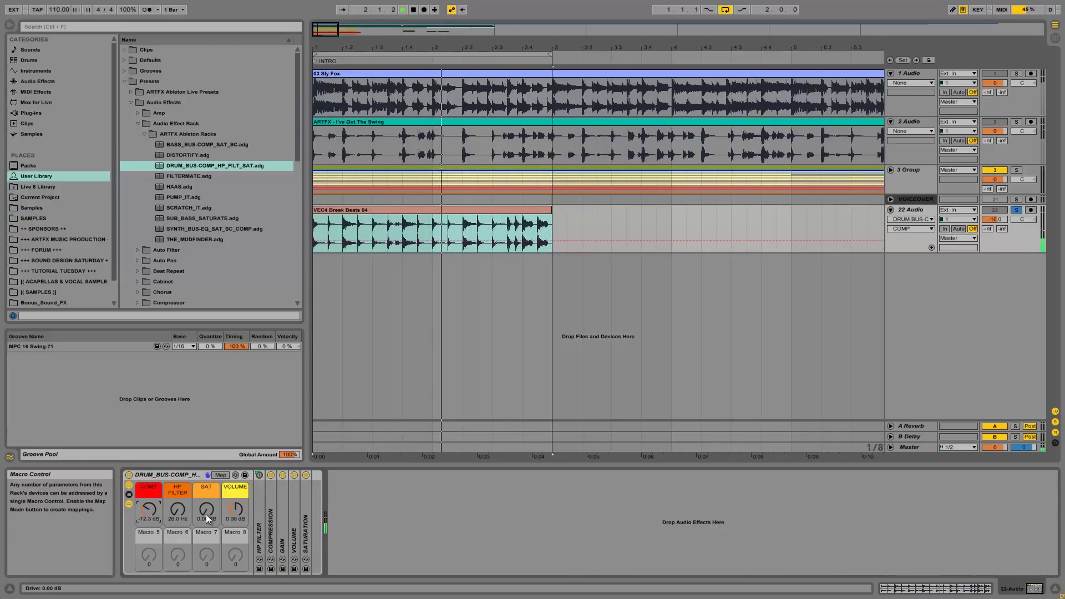
left_click_drag(205, 509, 178, 511)
key("space")
key("space")
key("space")
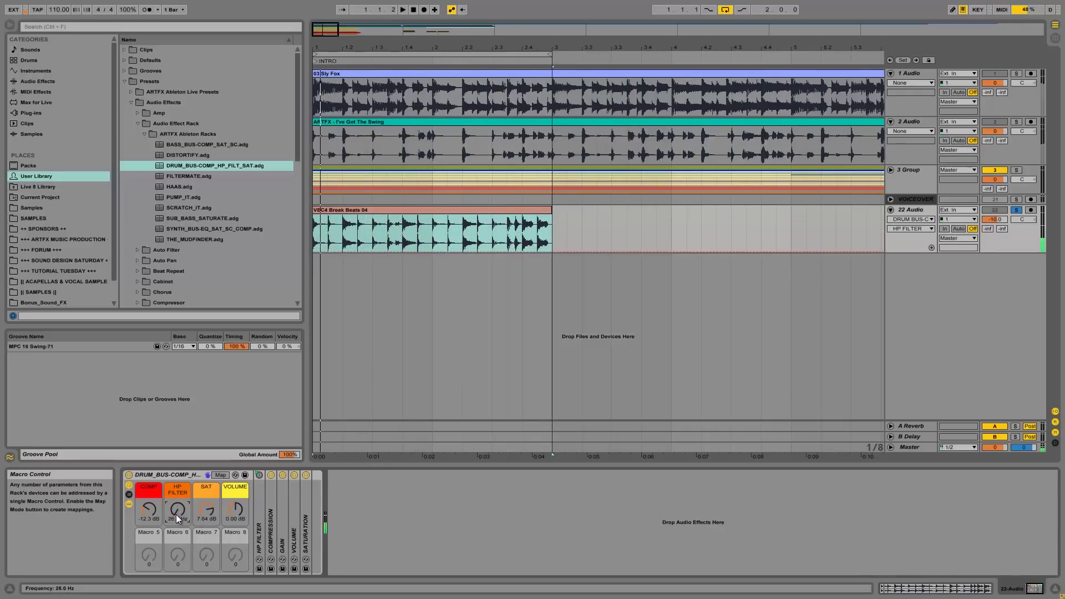
Step: Replace the drum bus rack with FILTERMATE.adg and select its LP FREQ and HP FREQ macros
left_click(163, 478)
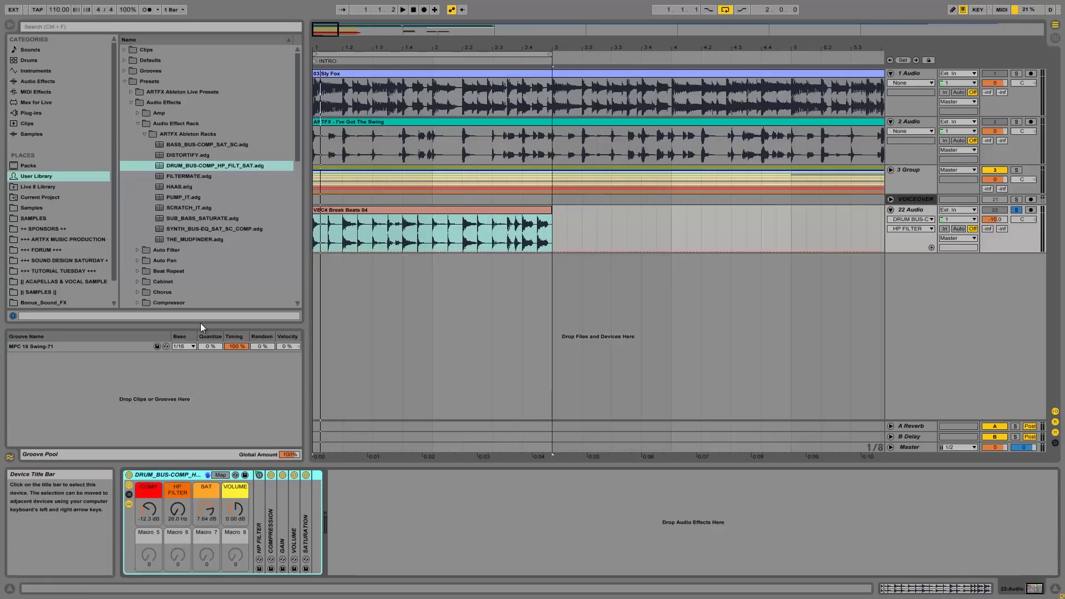
key("Delete")
mouse_move(175, 171)
left_mouse_down()
mouse_move(224, 278)
mouse_move(195, 508)
left_mouse_up()
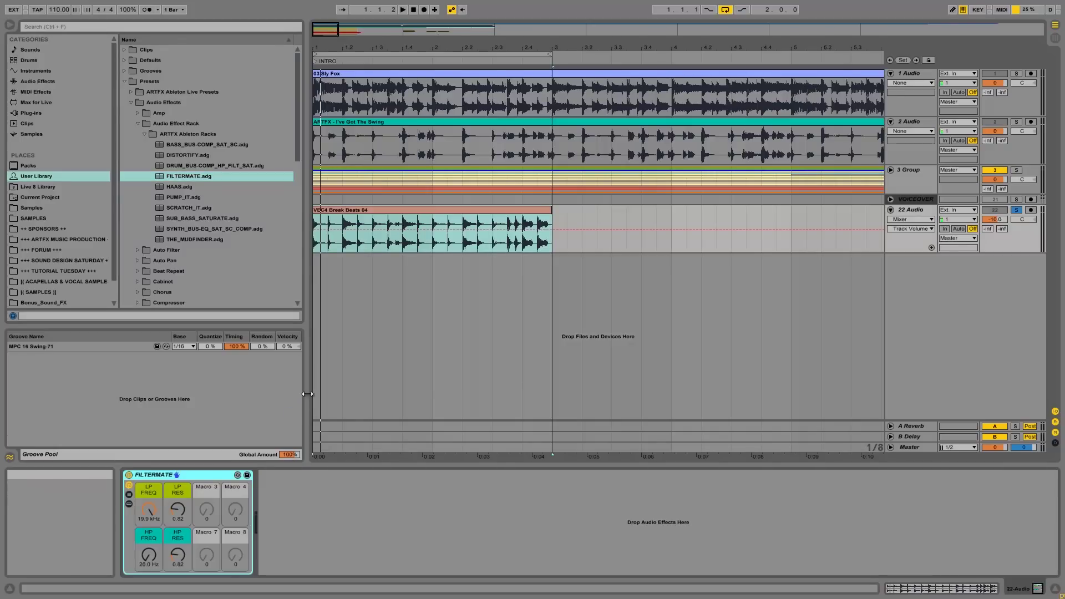
left_click(149, 510)
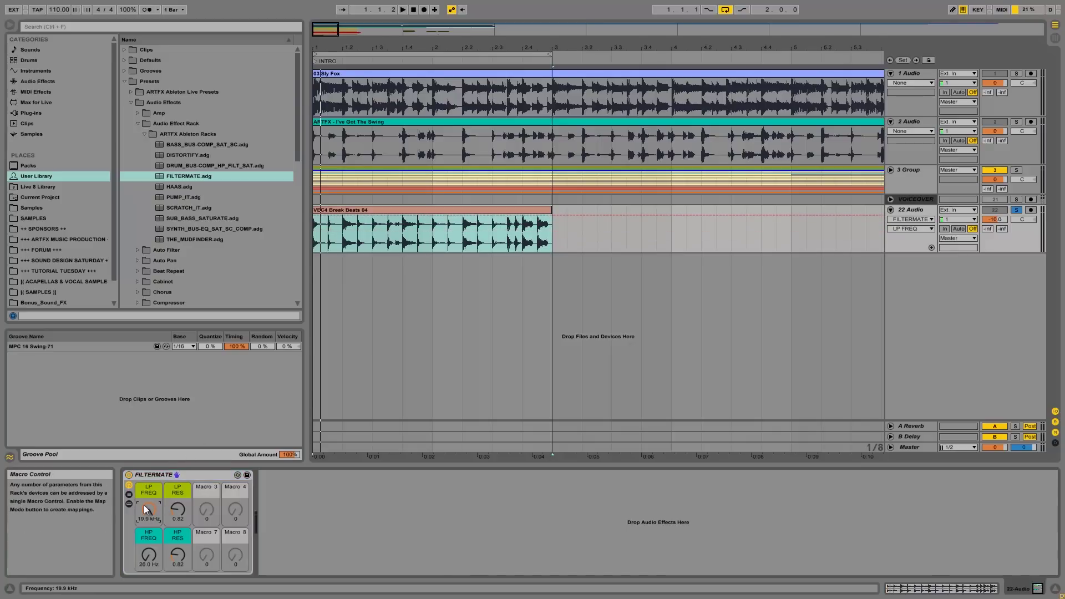
left_click(149, 552)
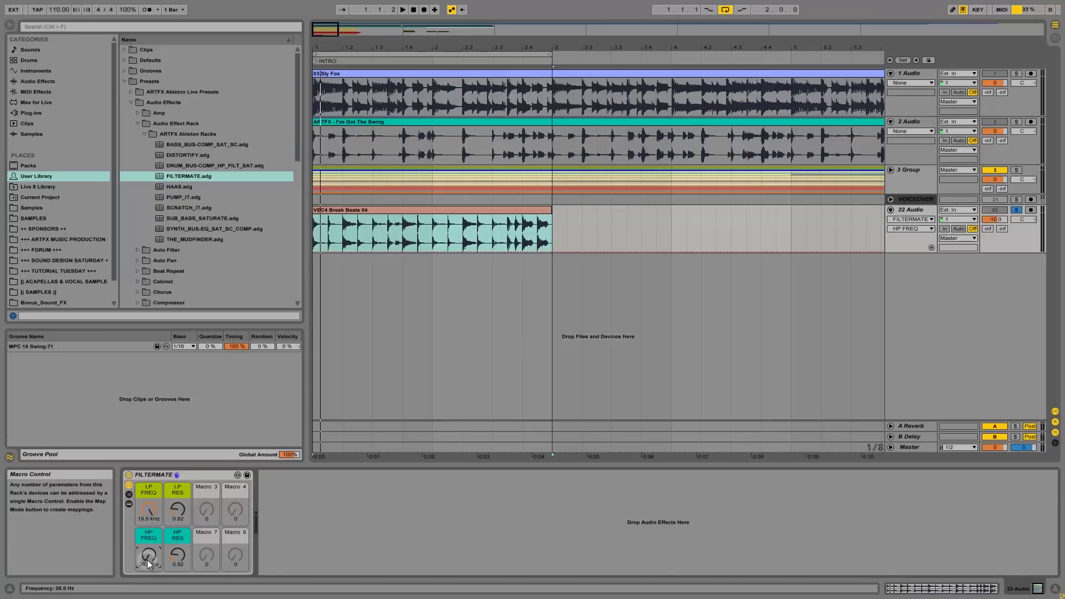
Step: Try out the FILTERMATE rack's LP FREQ and HP FREQ macros, sweeping HP FREQ during playback and returning both to their starting values
left_click_drag(148, 560, 148, 560)
left_click_drag(144, 509, 144, 509)
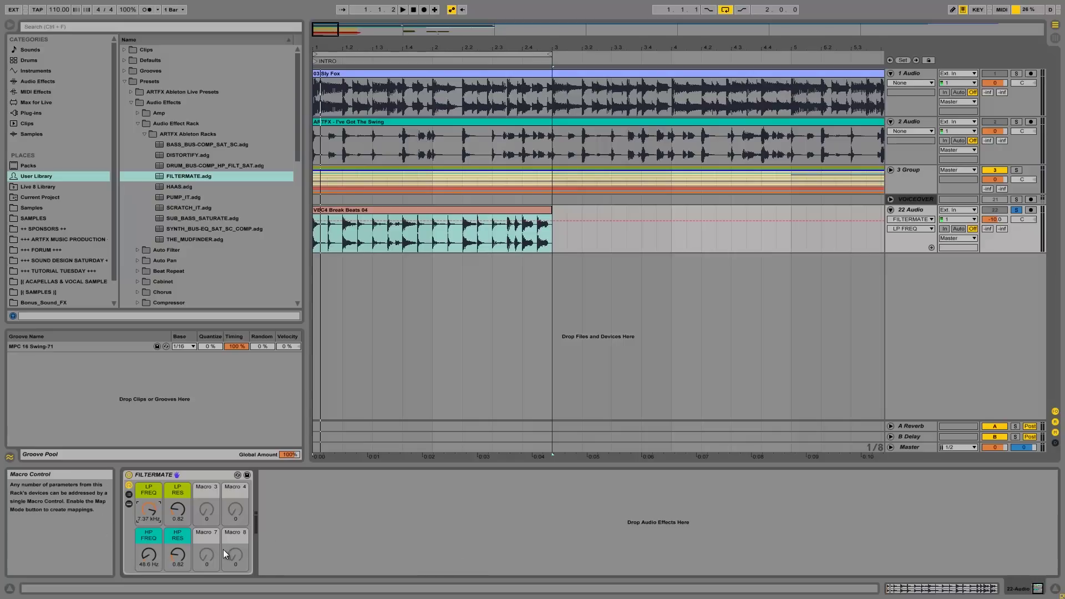
left_click_drag(153, 514, 159, 499)
left_click_drag(145, 558, 146, 556)
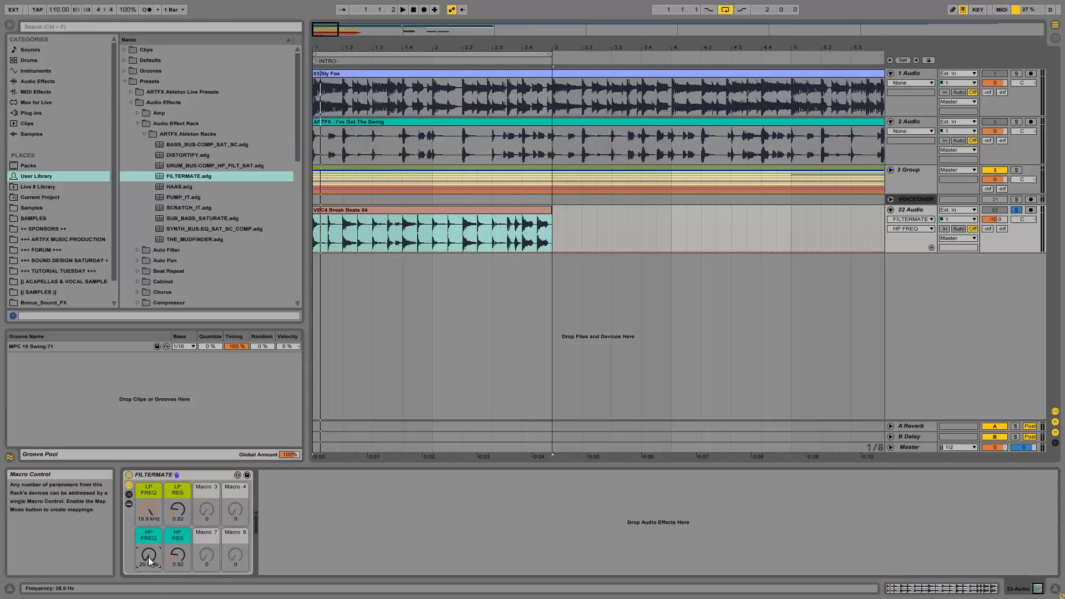
key("space")
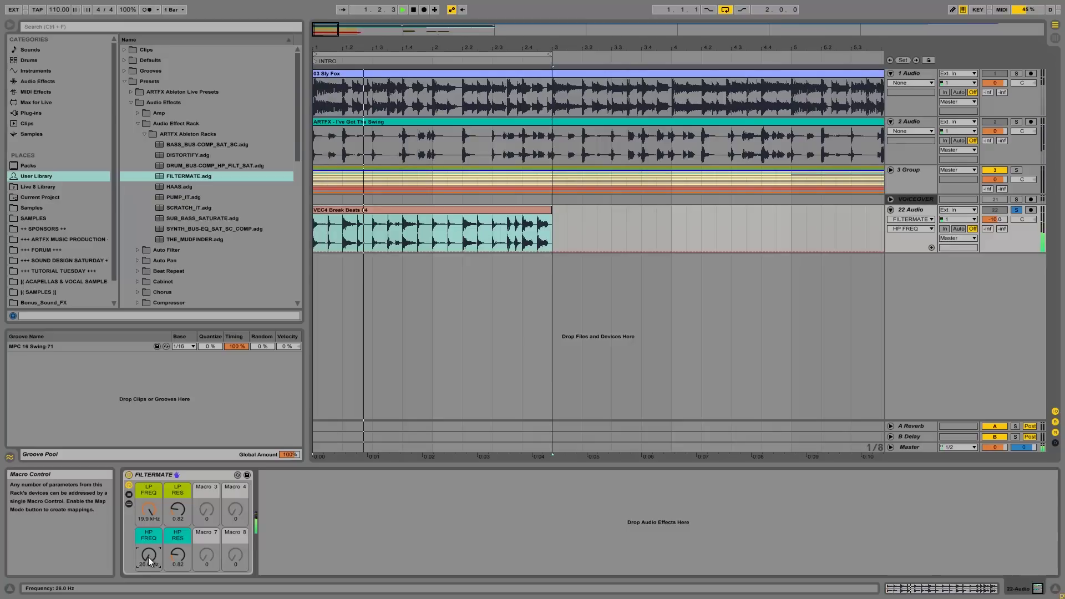
left_click_drag(148, 557, 149, 557)
key("space")
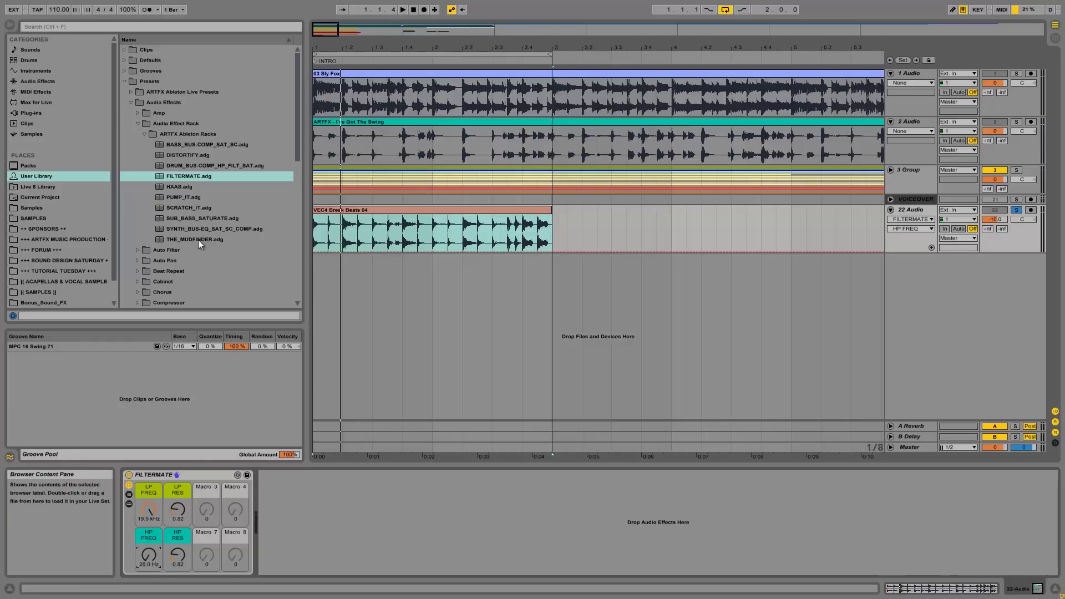
Step: Replace the FILTERMATE rack on the break beat track with HAAS.adg and select its DELAY macro
left_click(181, 187)
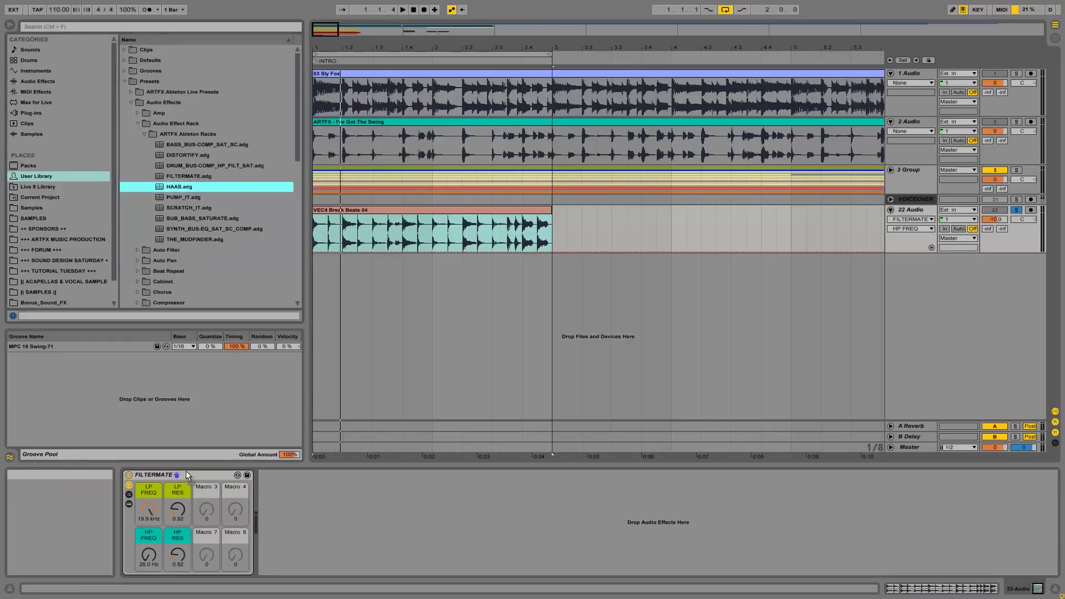
left_click_drag(181, 478, 191, 475)
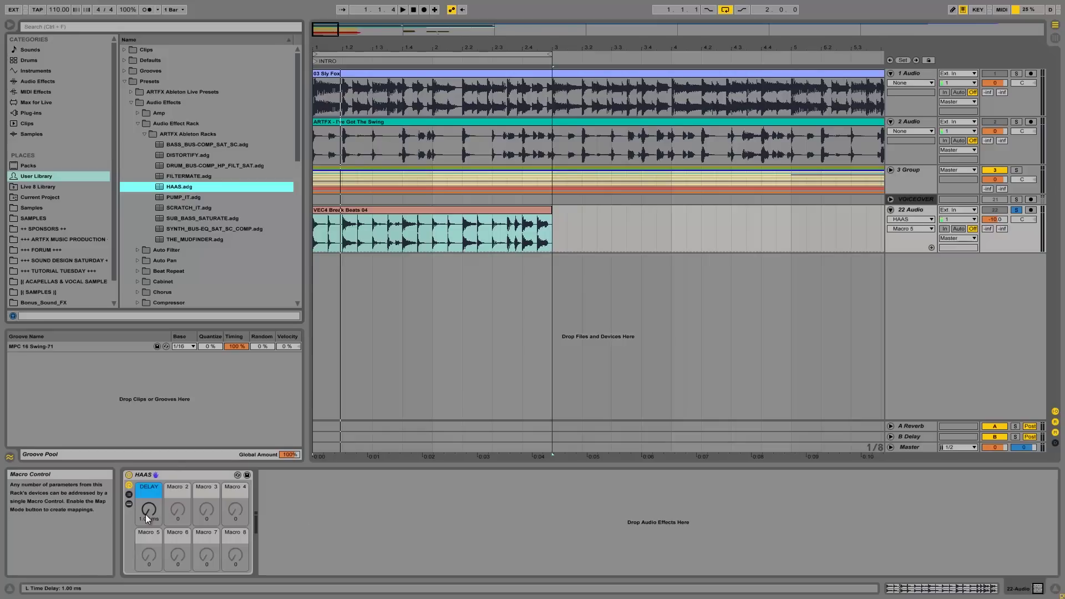
left_click(150, 515)
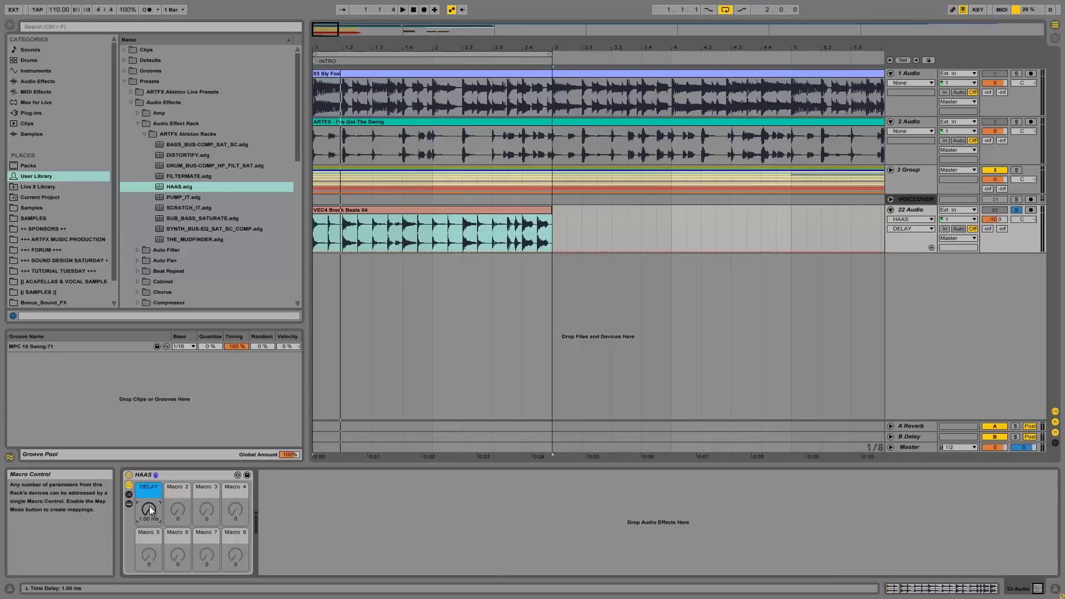
Step: Compare the break beat loop with the HAAS rack bypassed and then enabled, playing a short passage each time
left_click(130, 475)
key("space")
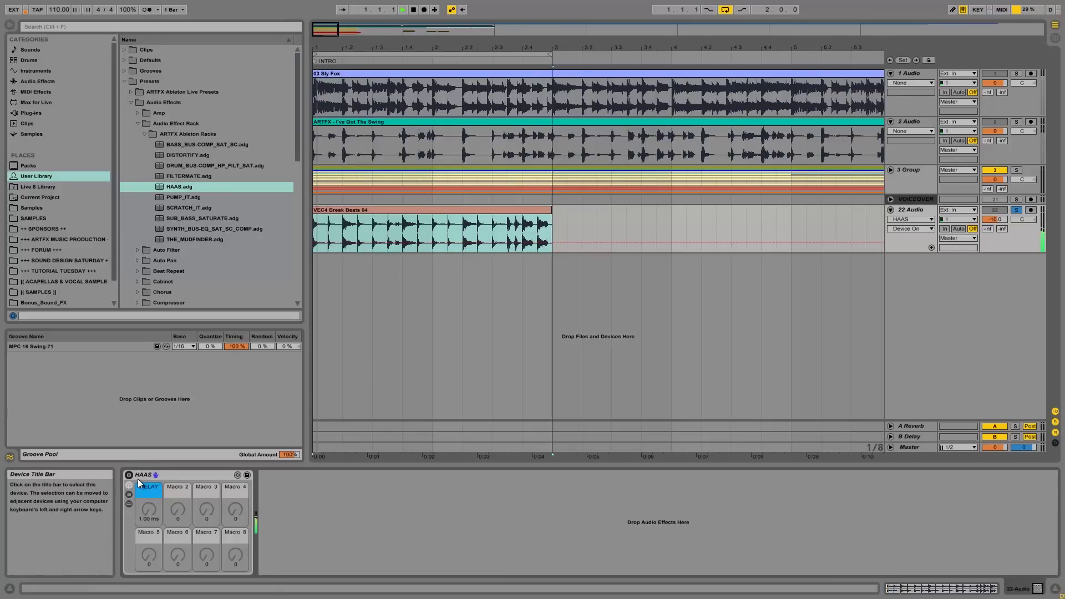
key("space")
left_click(129, 475)
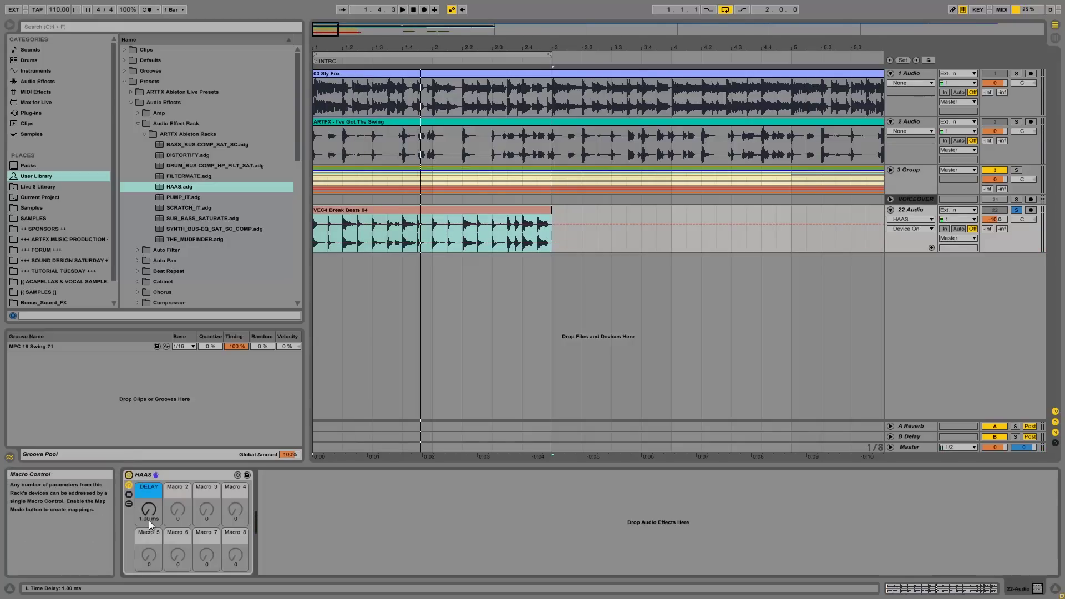
key("space")
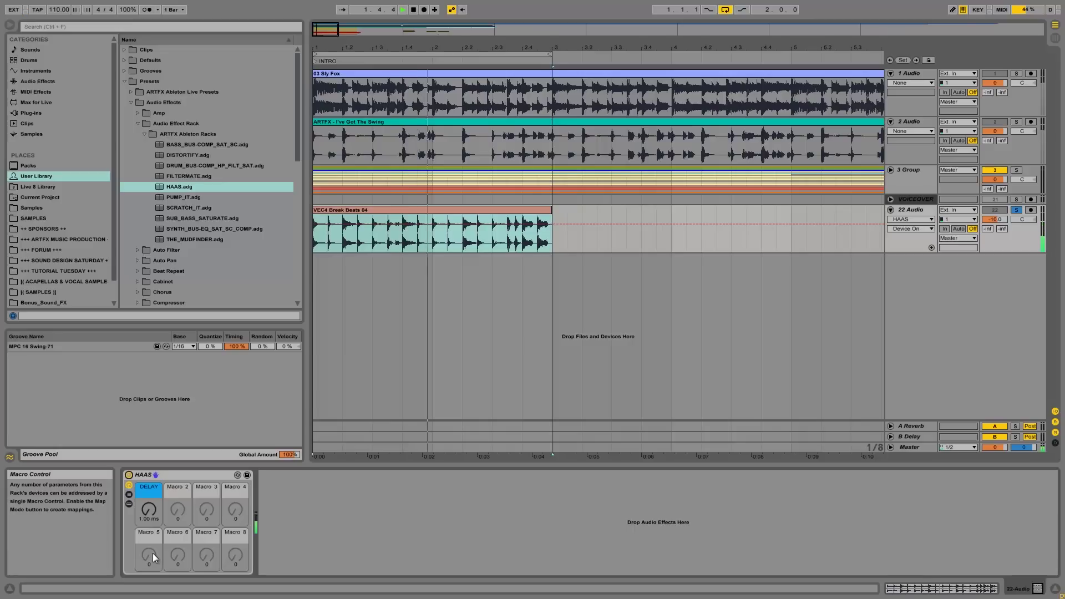
key("space")
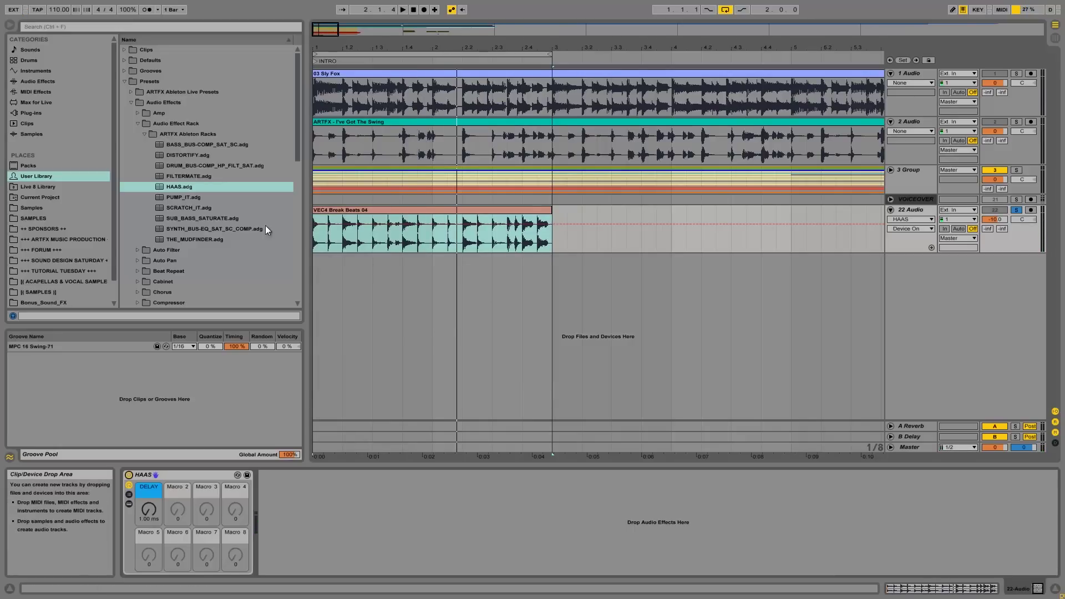
Step: Sweep the HAAS rack's DELAY macro up to 22.0 ms while playing the loop, and return it to 1.00 ms
left_click_drag(154, 510, 149, 510)
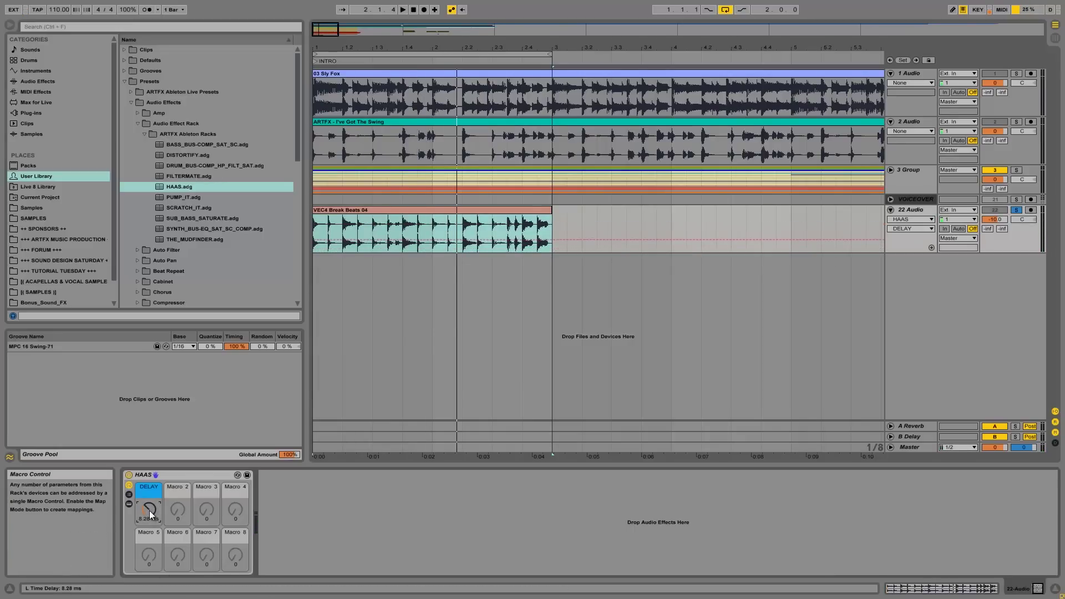
key("space")
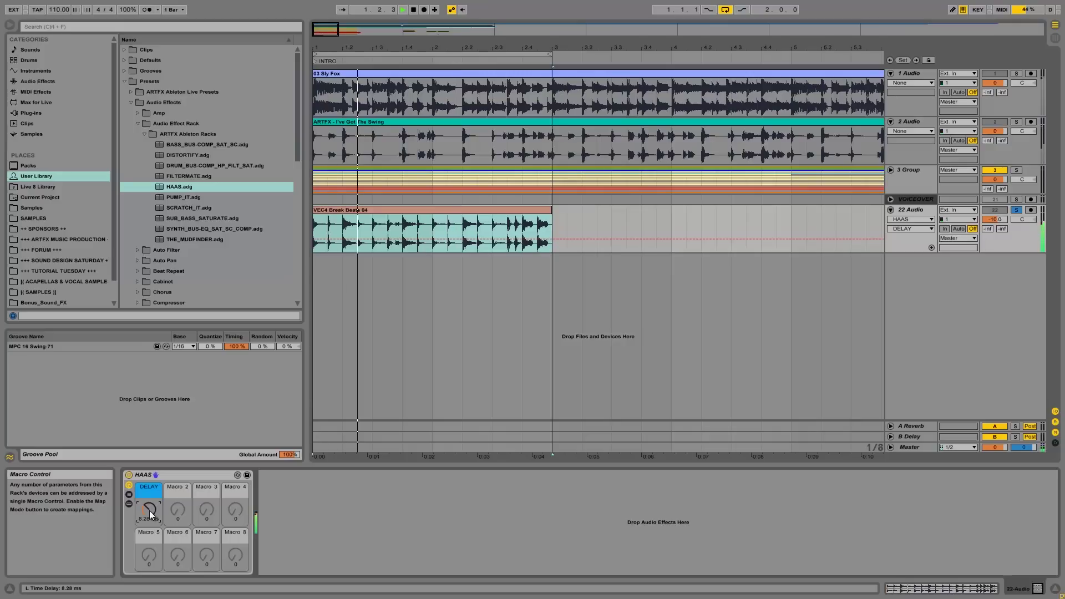
left_click_drag(142, 520, 149, 504)
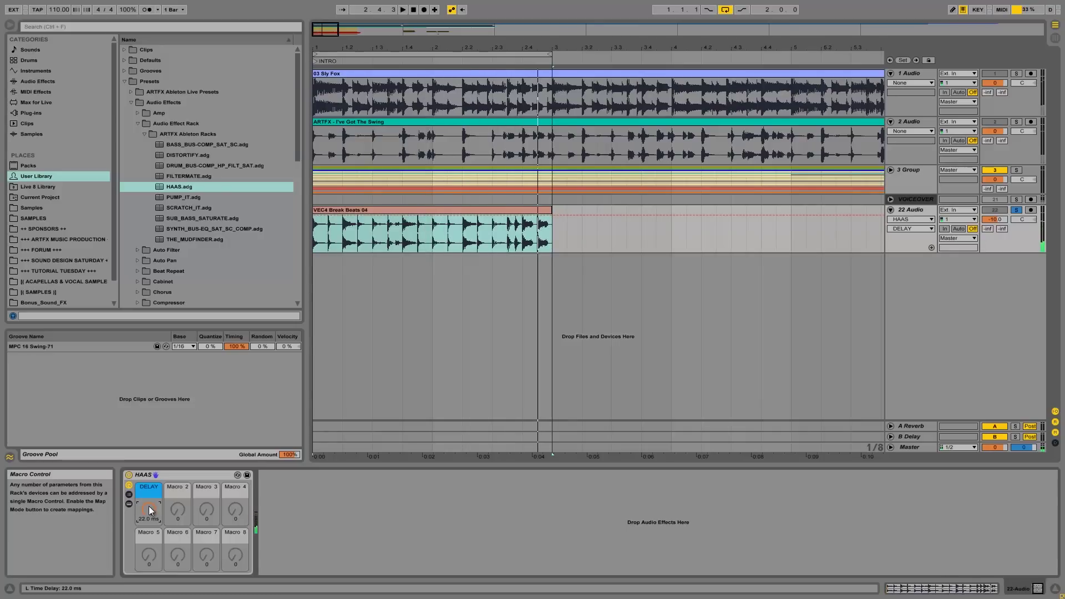
left_click_drag(149, 509, 149, 532)
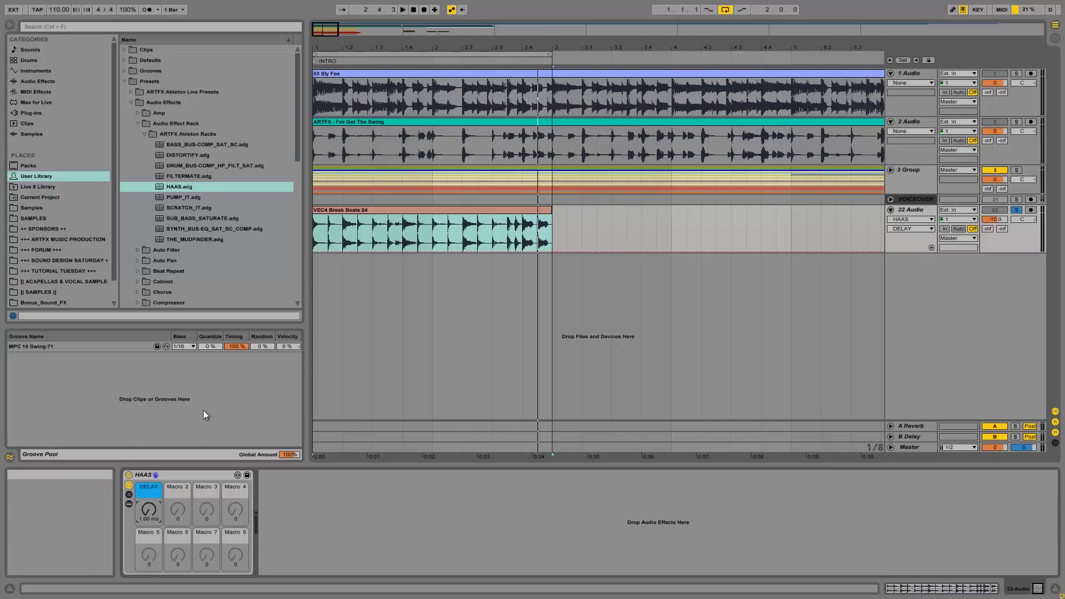
Step: Replace the HAAS rack with PUMP_IT.adg and toggle the display of the devices inside it
left_click(182, 197)
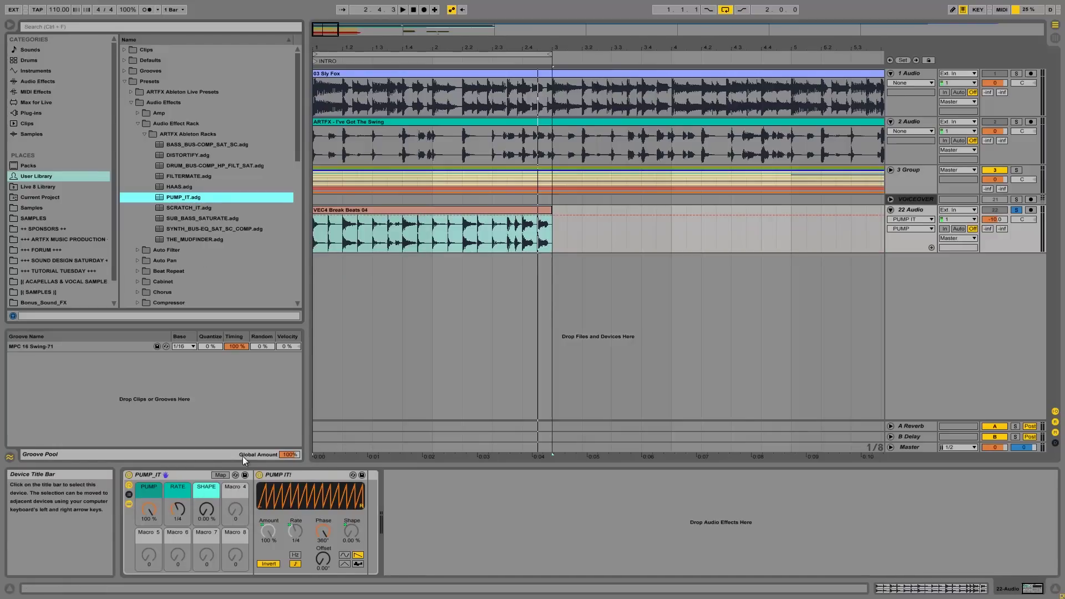
left_click(128, 504)
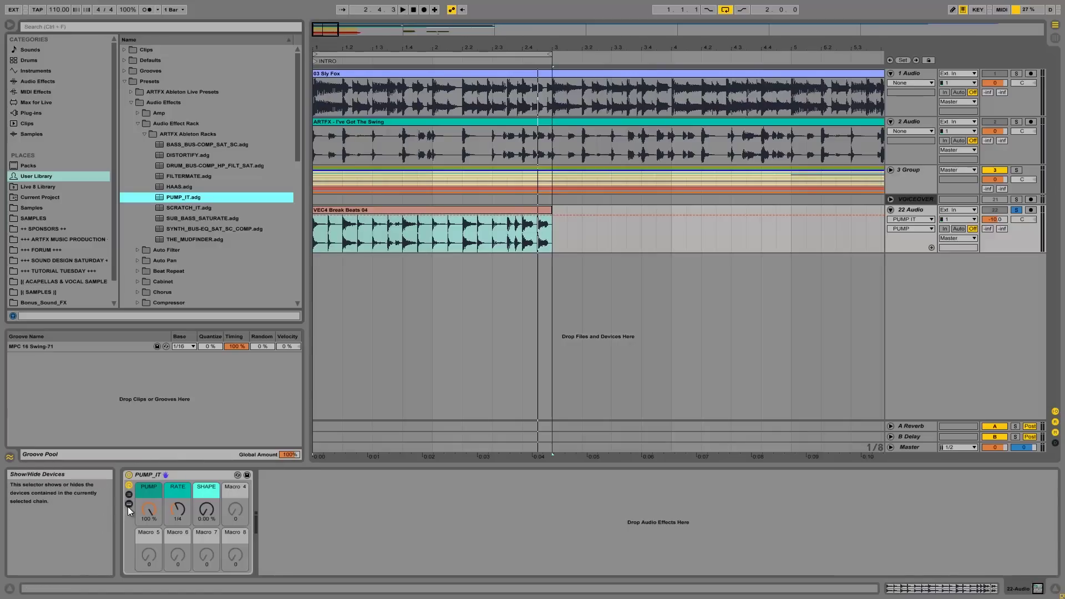
left_click(128, 504)
Step: Try out the PUMP and RATE macros, set SHAPE to 3.15 %, and hide the devices inside the PUMP_IT rack
left_click(149, 511)
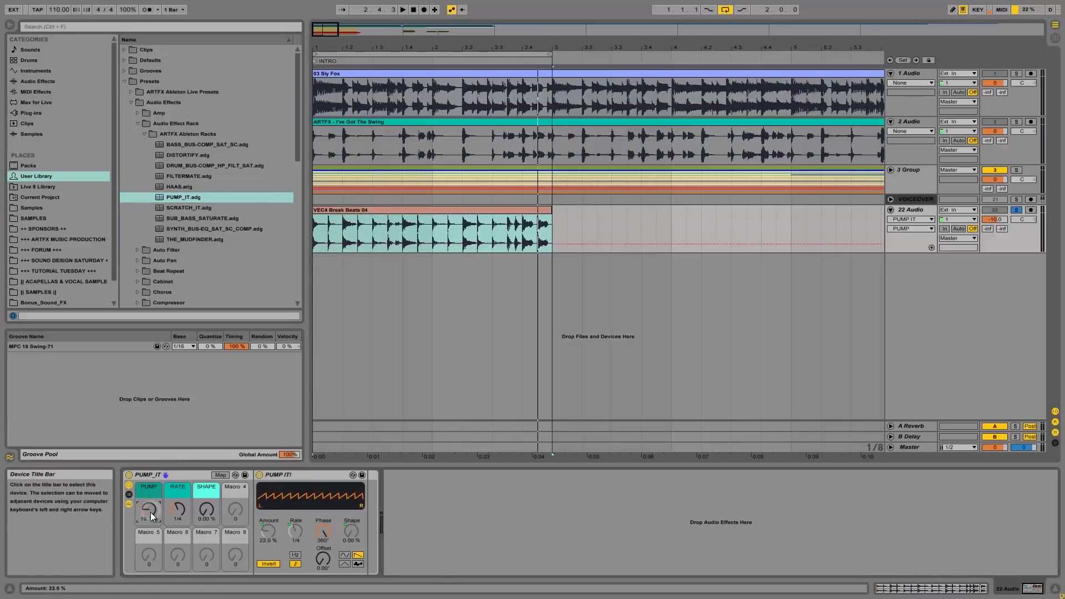
left_click_drag(152, 509, 181, 503)
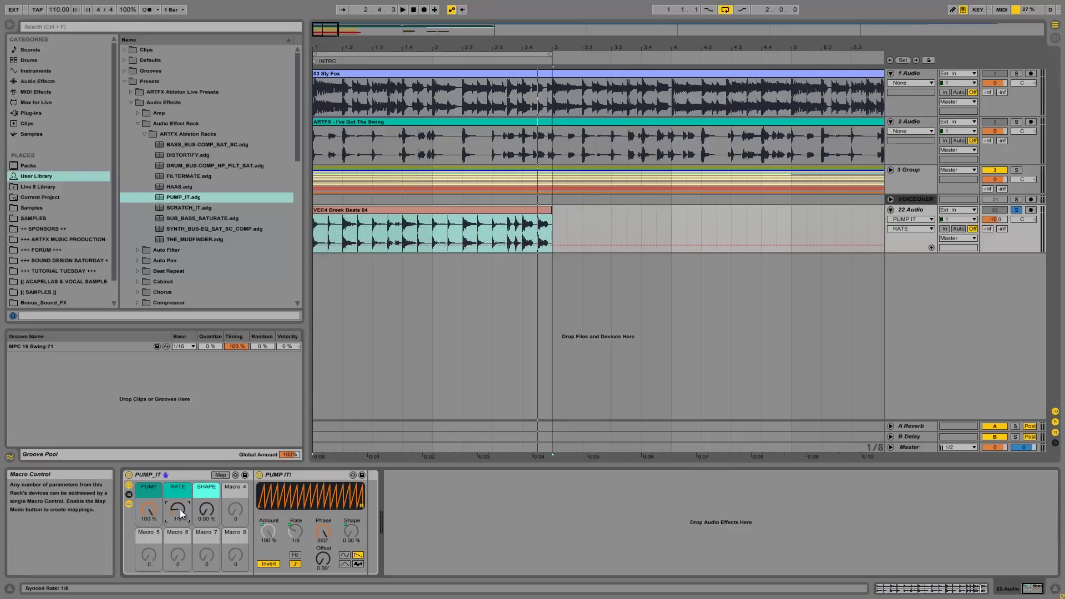
left_click_drag(180, 508, 210, 549)
left_click(129, 503)
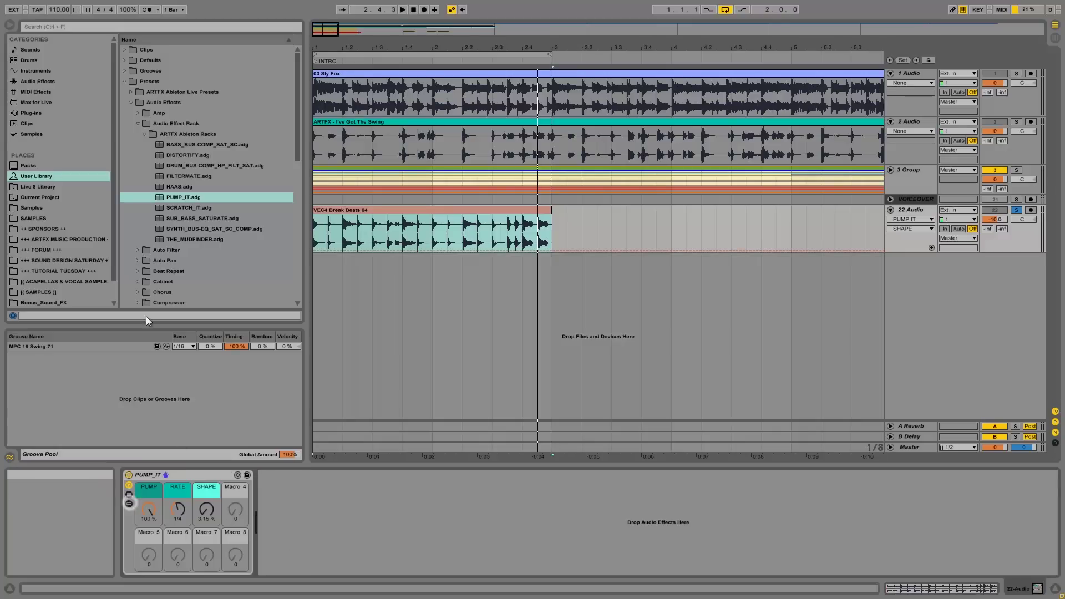
Step: Replace the PUMP_IT rack with SCRATCH_IT.adg and try out its DJ Scratch macro while playing the loop
left_click(187, 208)
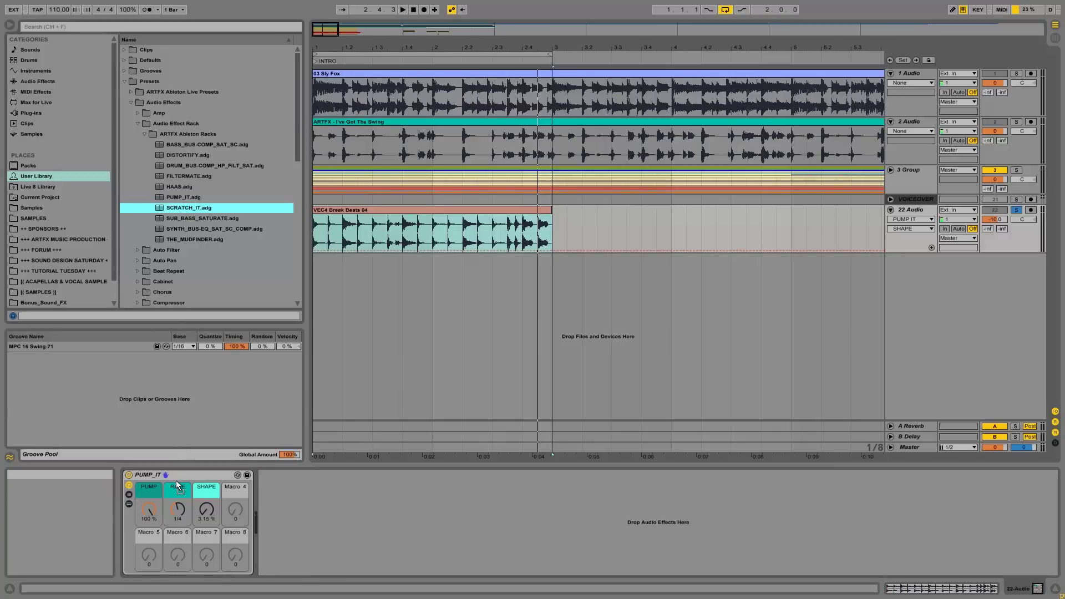
key("Return")
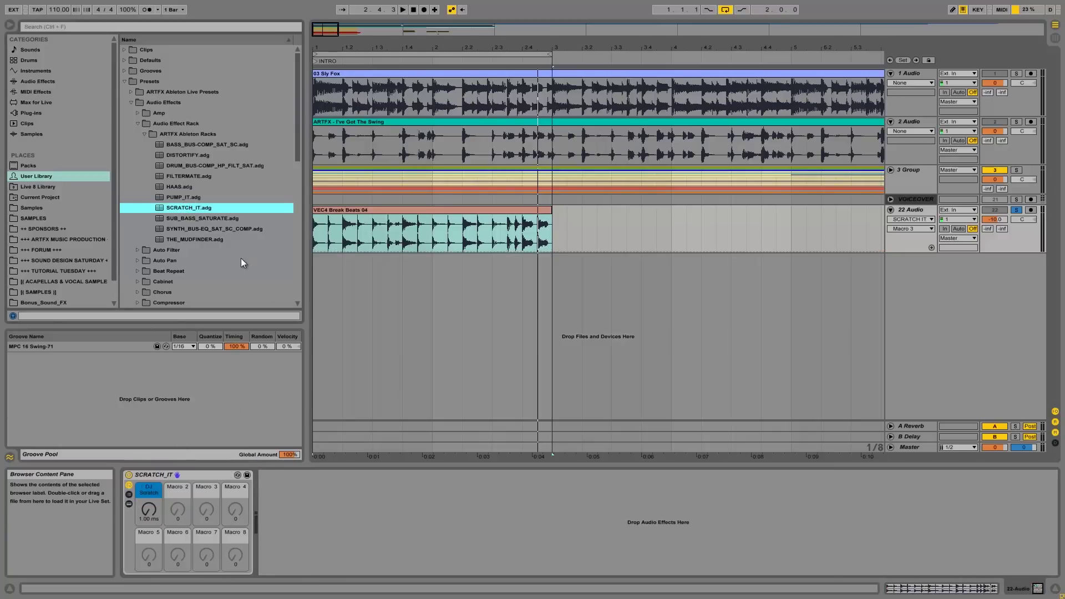
key("space")
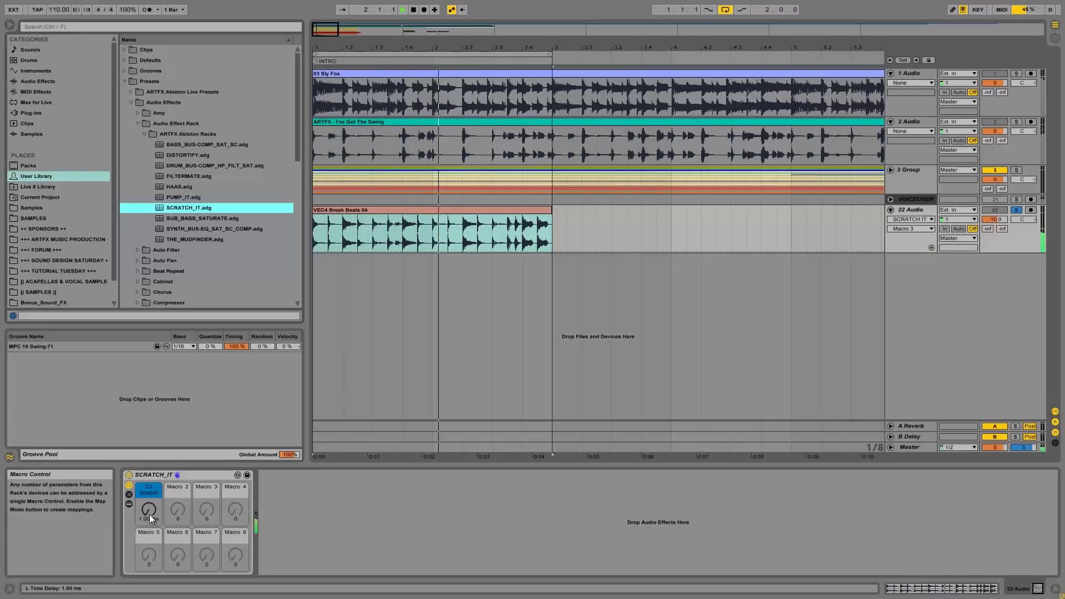
left_click_drag(149, 515, 149, 511)
key("space")
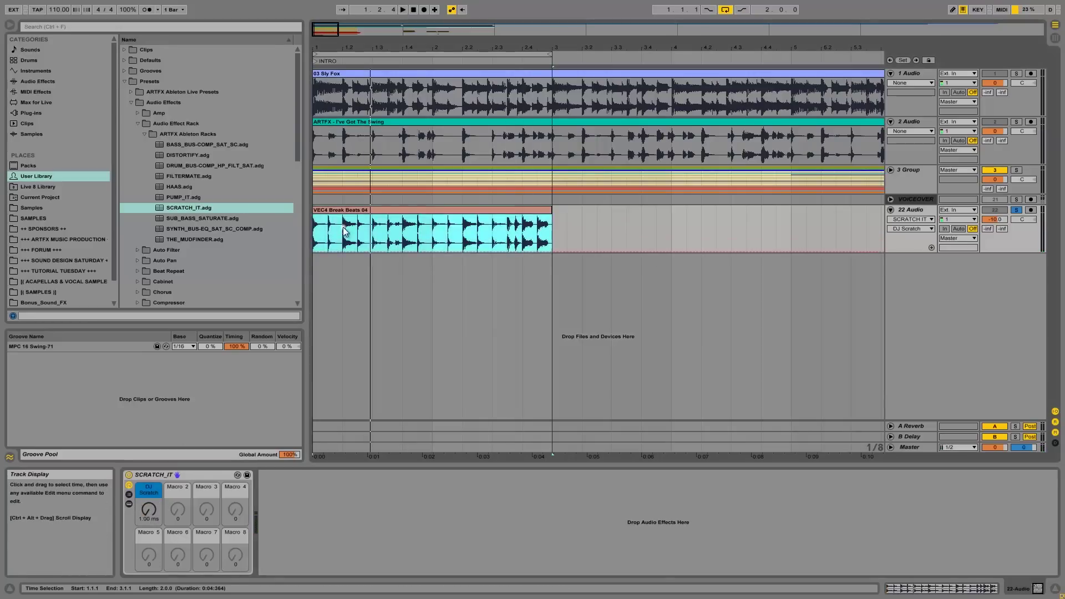
Step: Automate a rising DJ Scratch ramp from 1.2.1 to 1.3.1 on the break beat clip, and play it from the start
left_click_drag(342, 230, 358, 236)
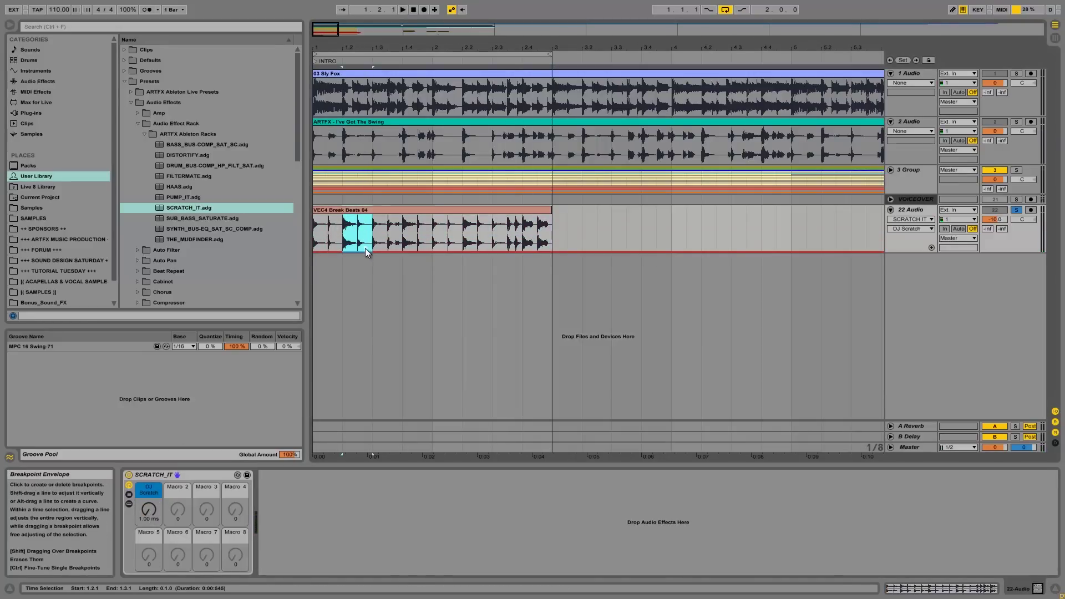
left_click_drag(365, 250, 322, 246)
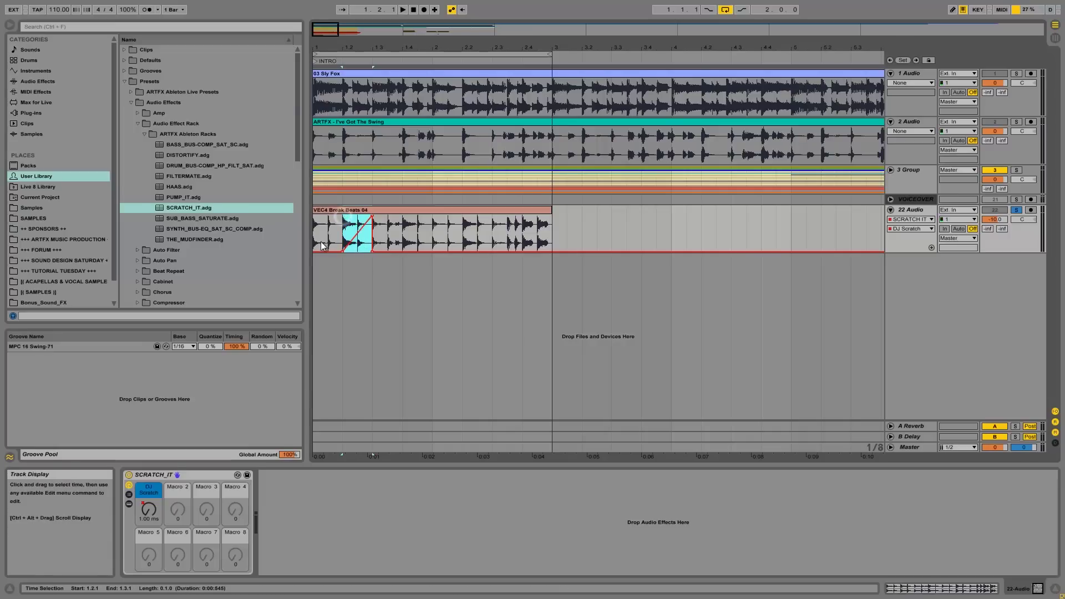
left_click(314, 235)
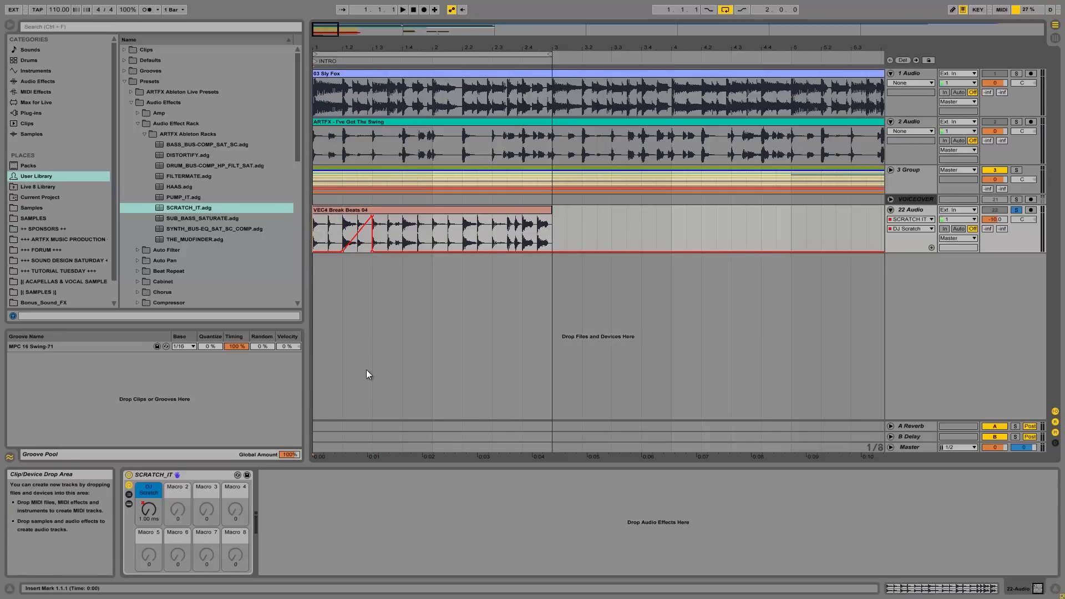
key("space")
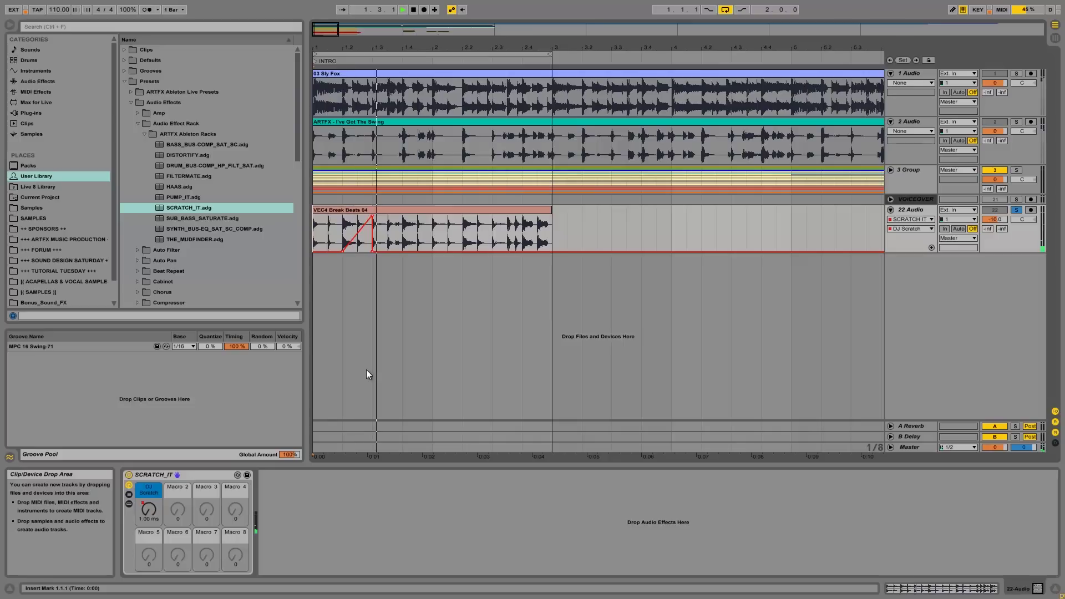
key("space")
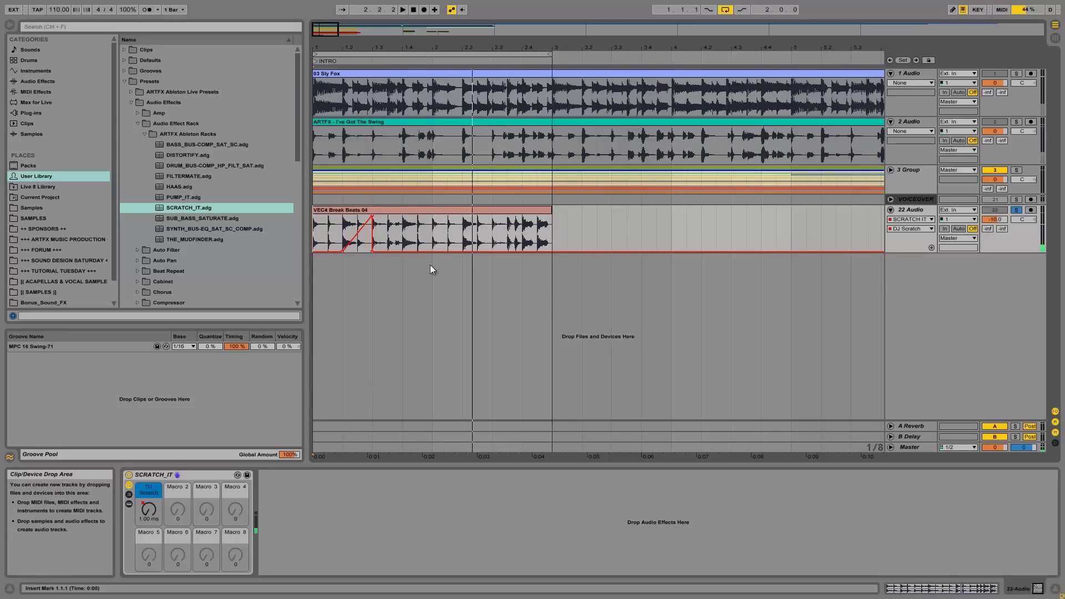
Step: Add a second rising DJ Scratch ramp from 2.2.1 to 2.3.1 with a slope falling back towards the clip's end, and play the loop
left_click_drag(469, 230, 487, 230)
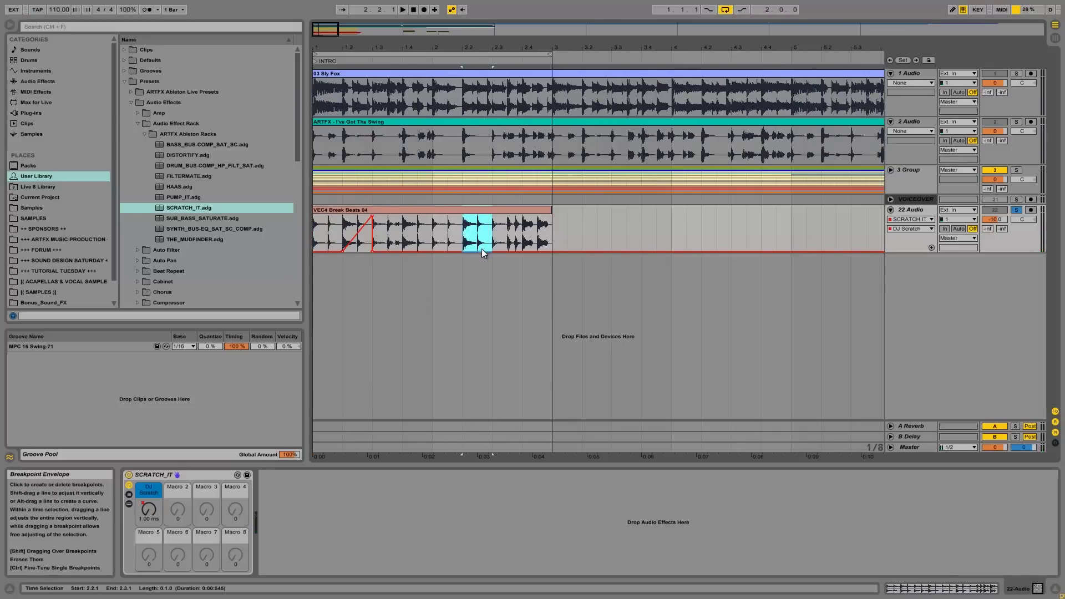
left_click(462, 216)
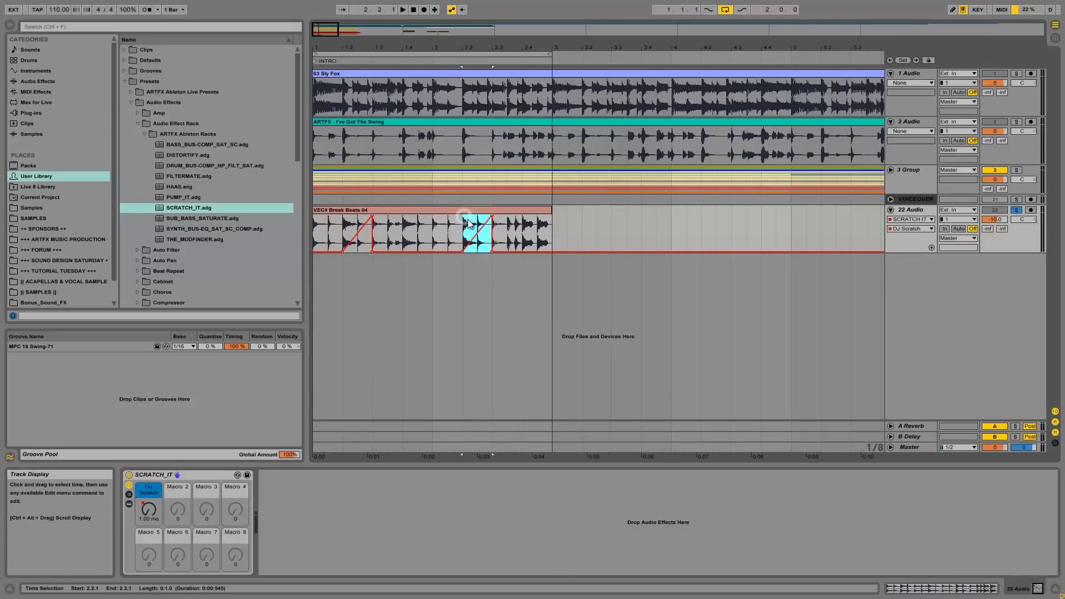
left_click(498, 246)
left_click_drag(492, 251, 535, 251)
key("space")
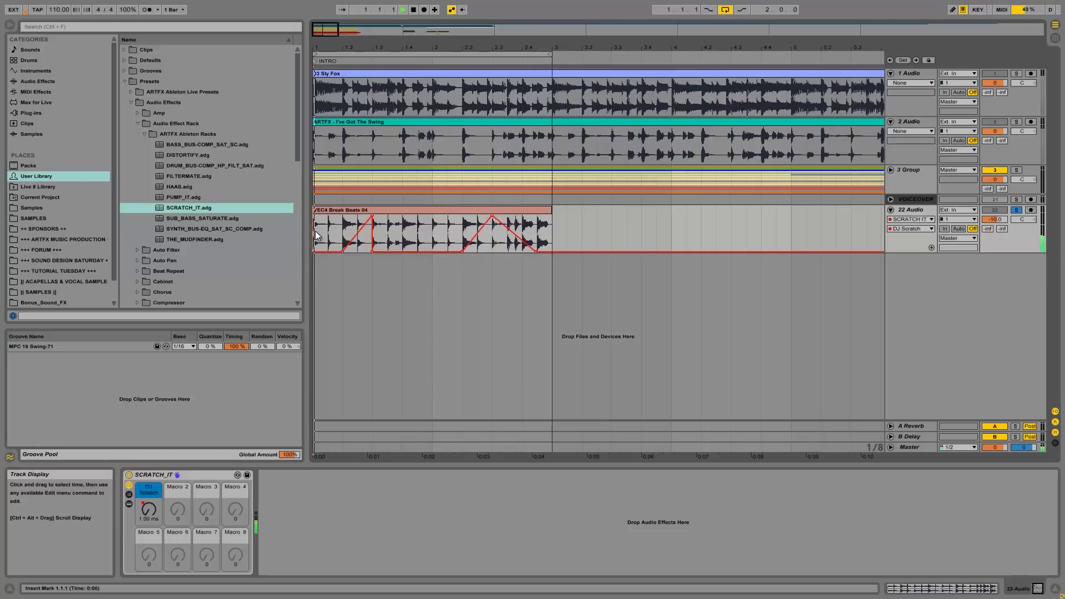
Step: Extend the second ramp's falling slope to the clip's end, bend it with a breakpoint at about 64.6 ms, and set the start point to 2.2.1
left_click(536, 251)
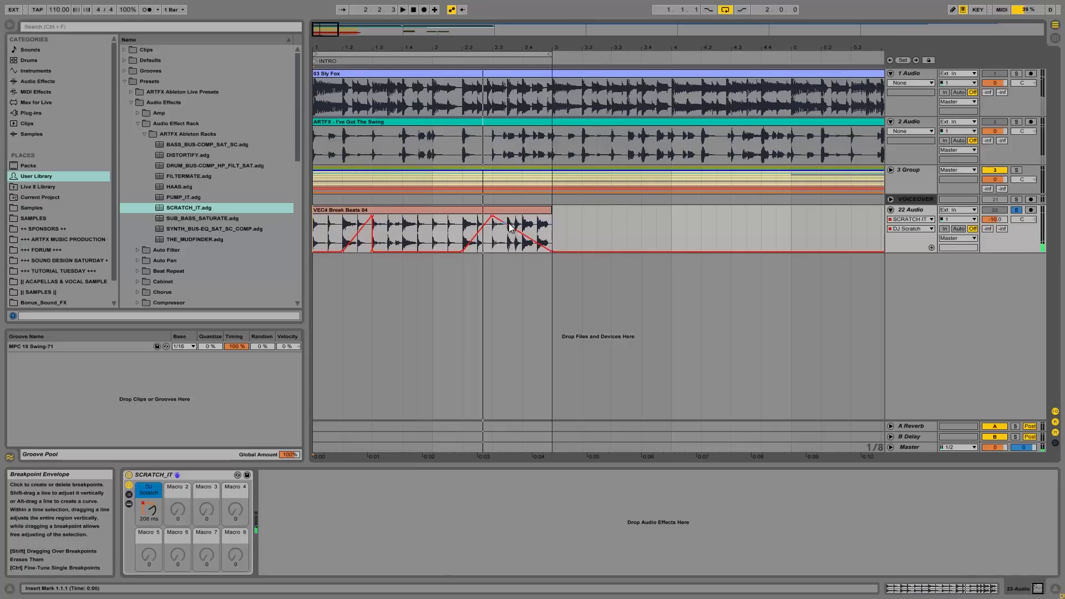
mouse_move(515, 233)
left_mouse_down()
mouse_move(523, 244)
mouse_move(511, 232)
left_mouse_up()
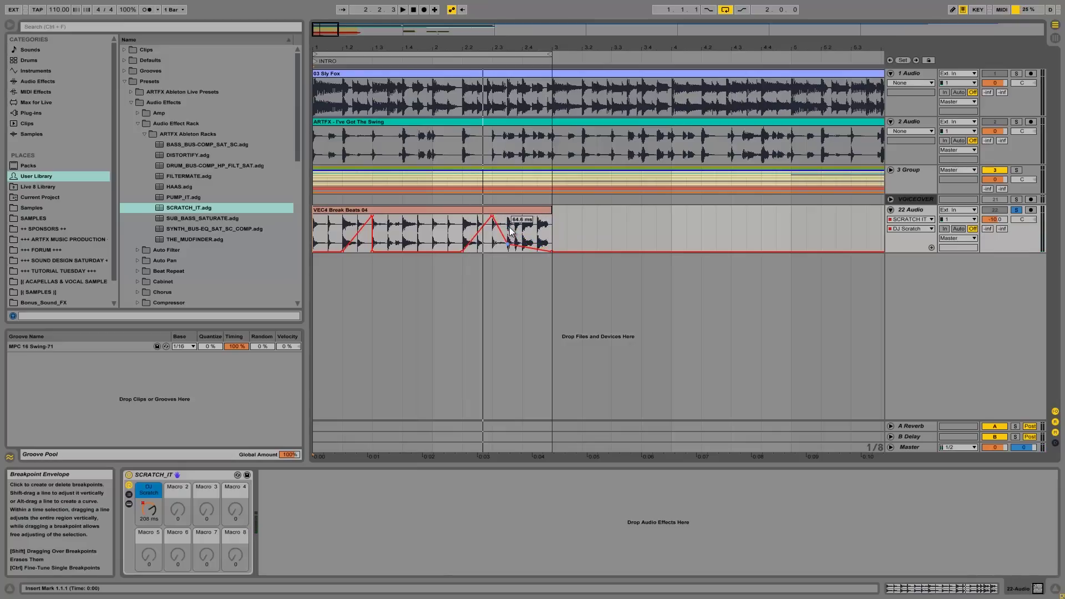
left_click(461, 229)
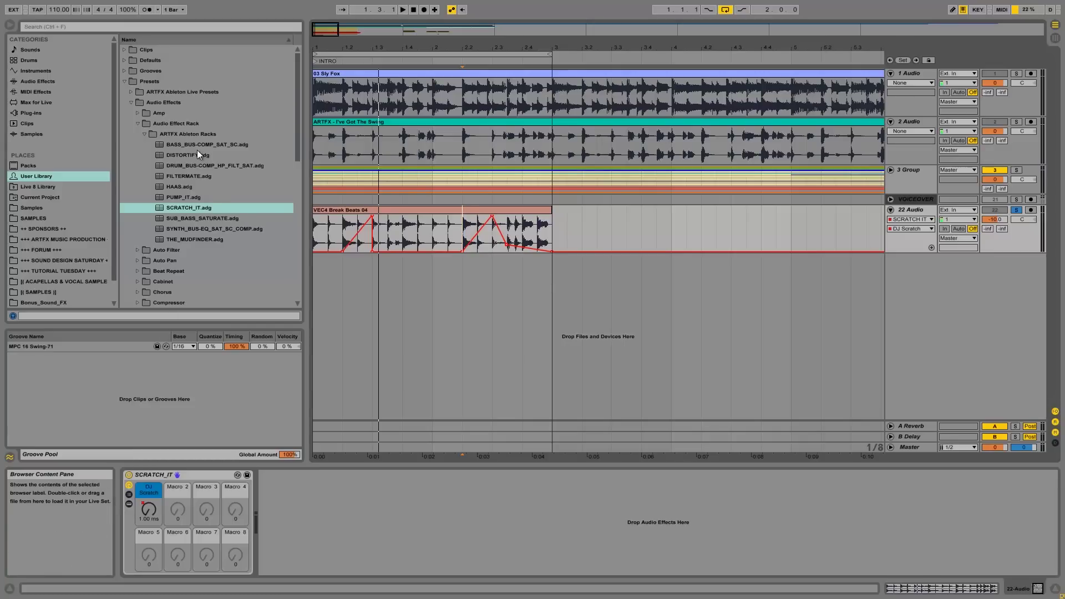
Step: Load DISTORTIFY.adg onto the break beat track ahead of SCRATCH_IT and raise its AMP macro to 37 while the loop plays
left_click_drag(191, 154, 331, 526)
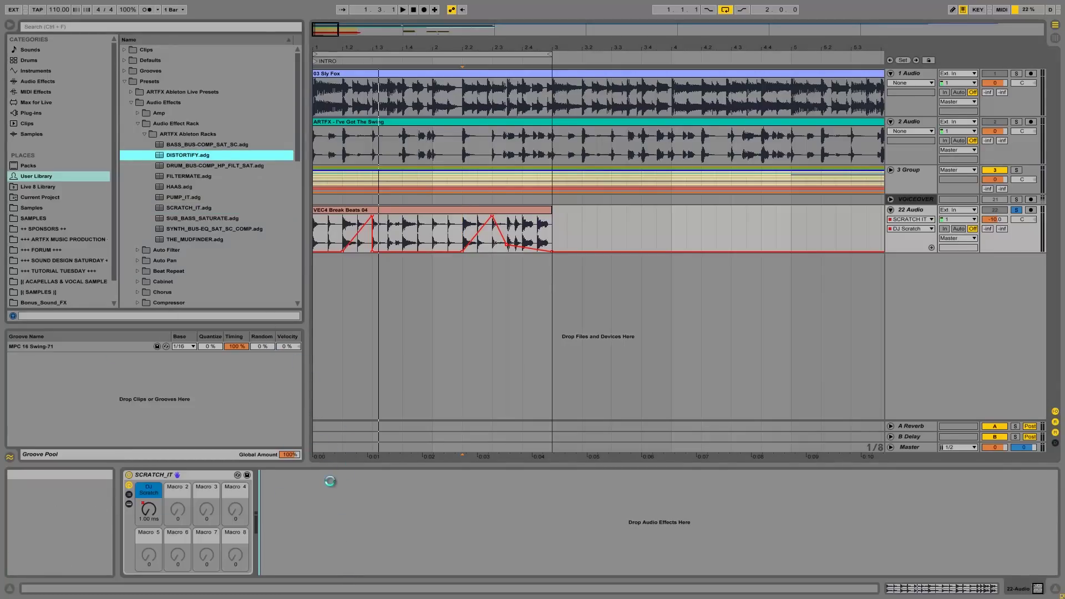
left_click_drag(322, 481, 322, 476)
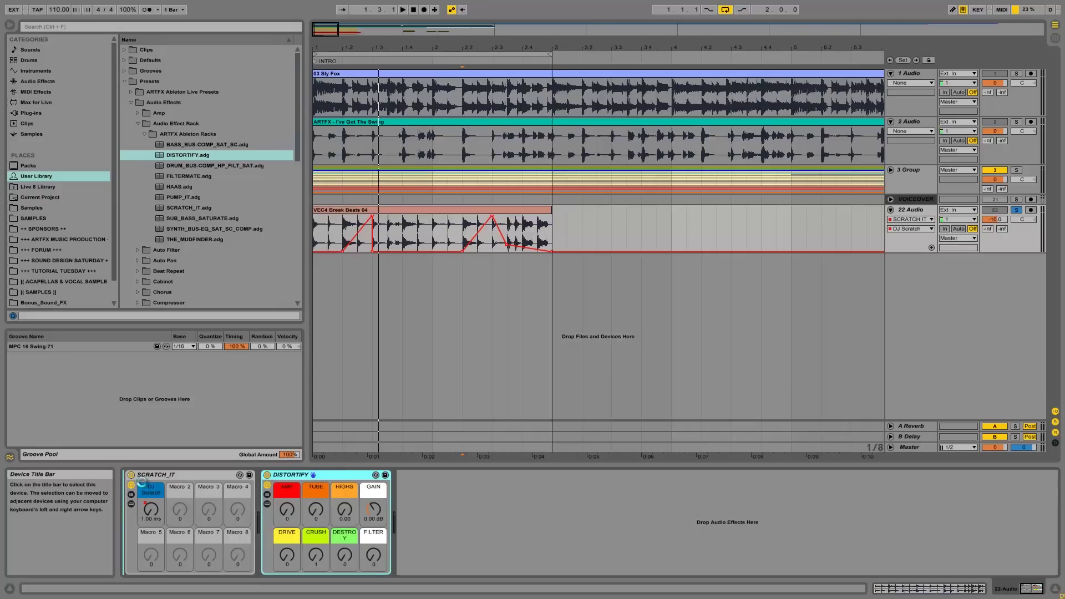
left_click(149, 509)
key("space")
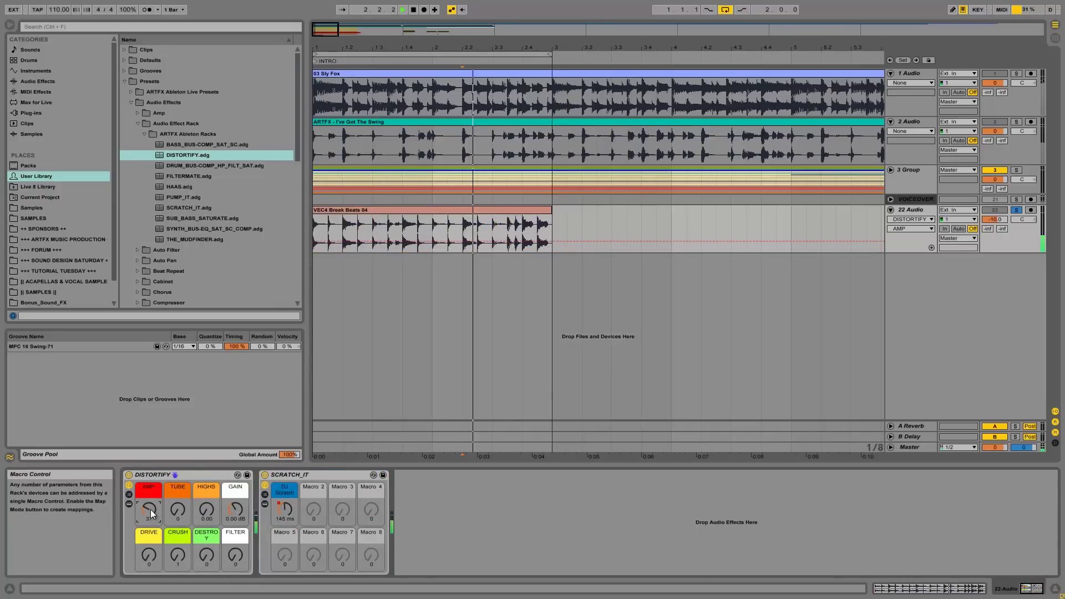
Step: Set DISTORTIFY's TUBE to 11, HIGHS to 1.50, DRIVE to 46 and DESTROY to 25 while auditioning the loop
left_click_drag(180, 509, 206, 505)
left_click_drag(143, 561, 144, 555)
key("space")
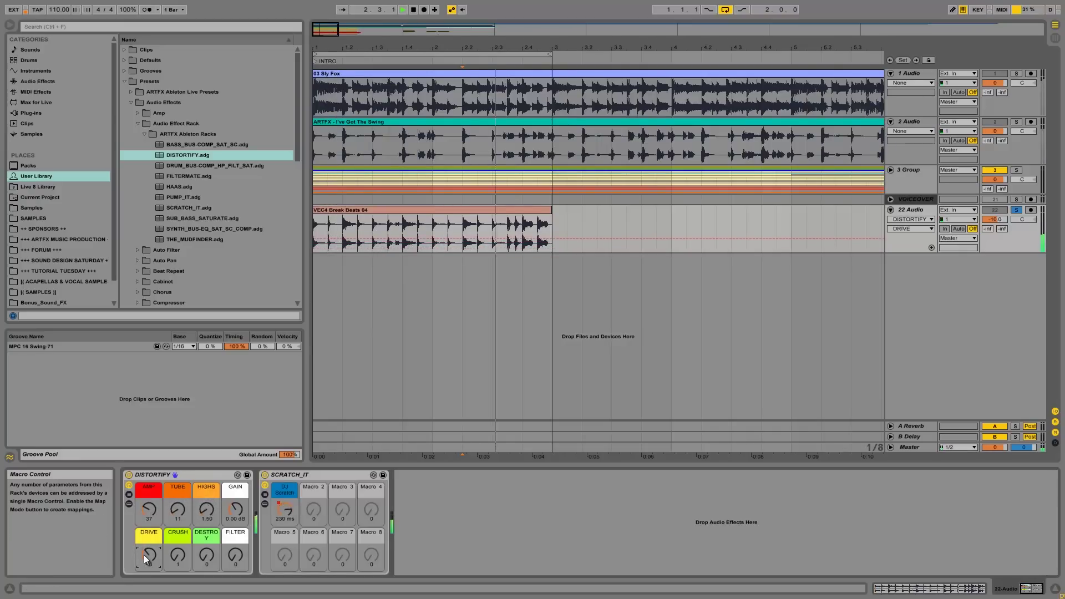
key("space")
left_click(205, 557)
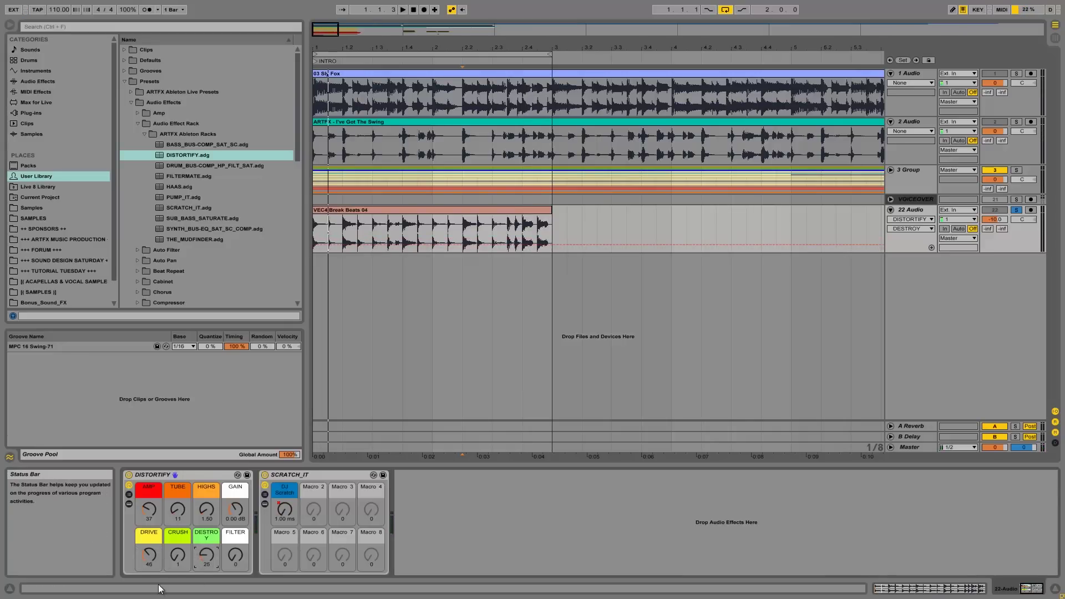
key("space")
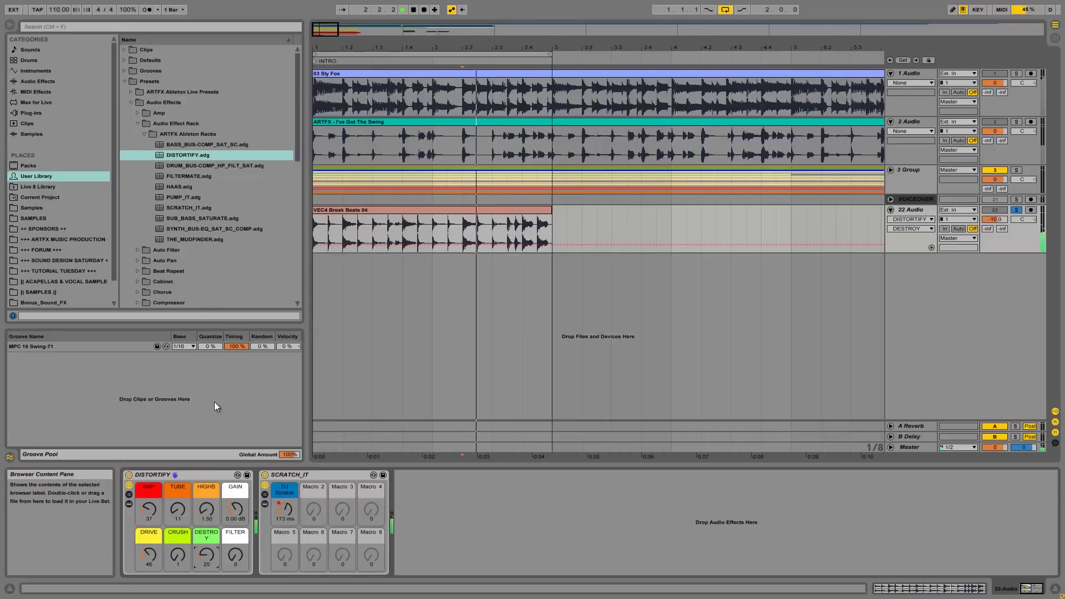
key("space")
Step: Automate DISTORTIFY's CRUSH macro with a rising ramp from 2.2.1 to 2.3.1 falling back to the clip's end, and play from the start
left_click(177, 554)
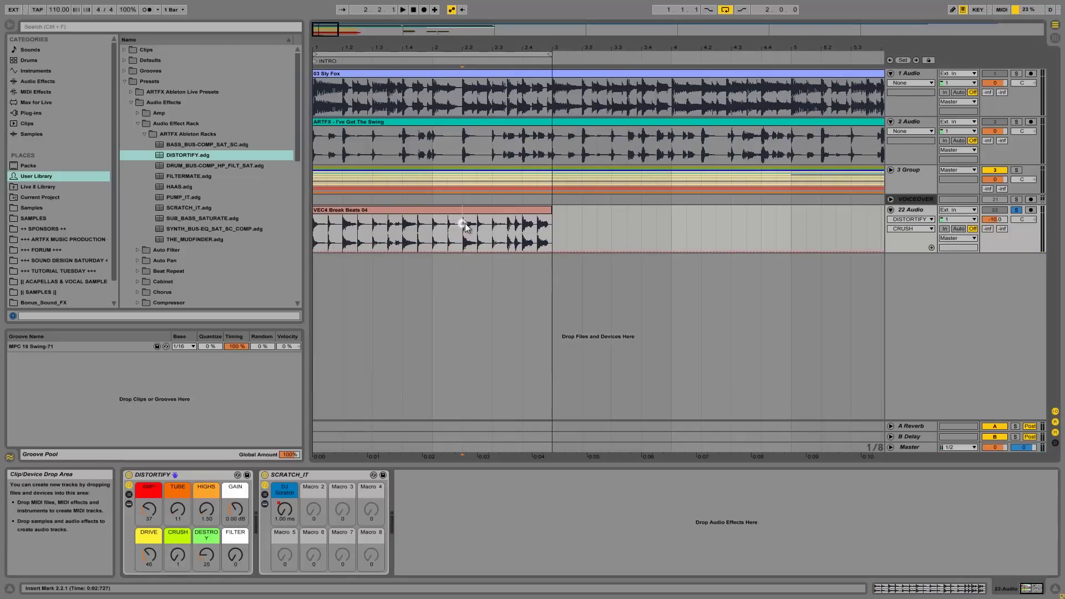
left_click_drag(464, 231, 488, 221)
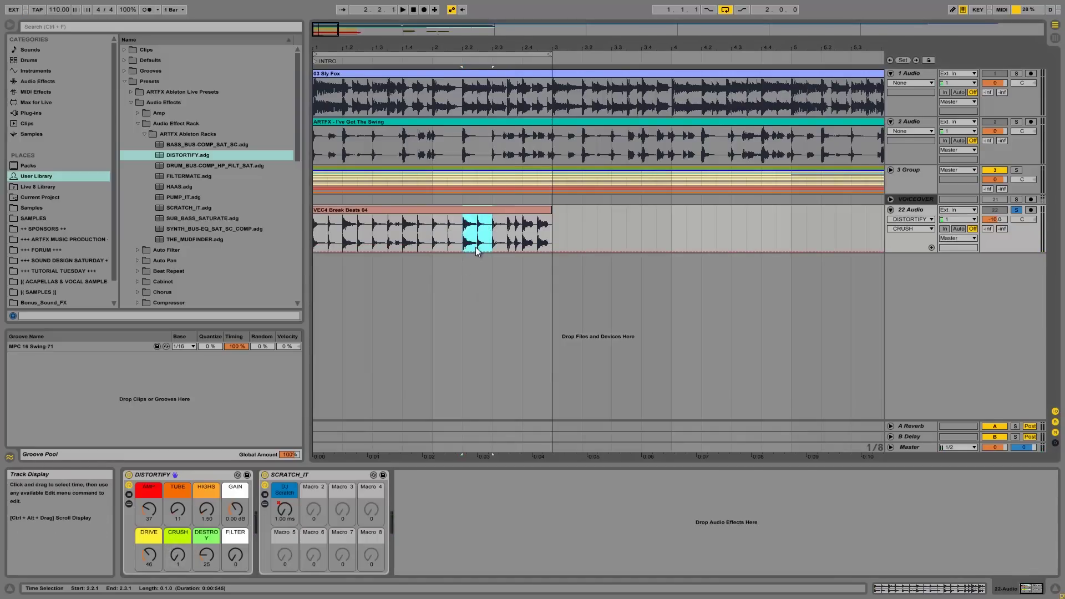
left_click_drag(471, 251, 460, 220)
left_click(462, 217)
left_click(482, 250)
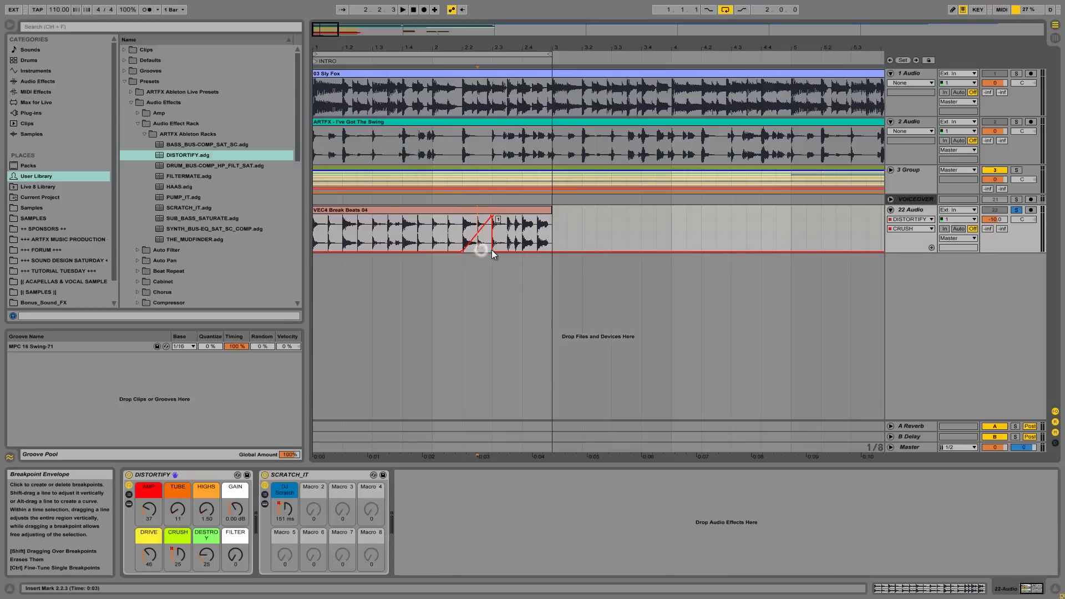
left_click(491, 250)
left_click(315, 231)
key("space")
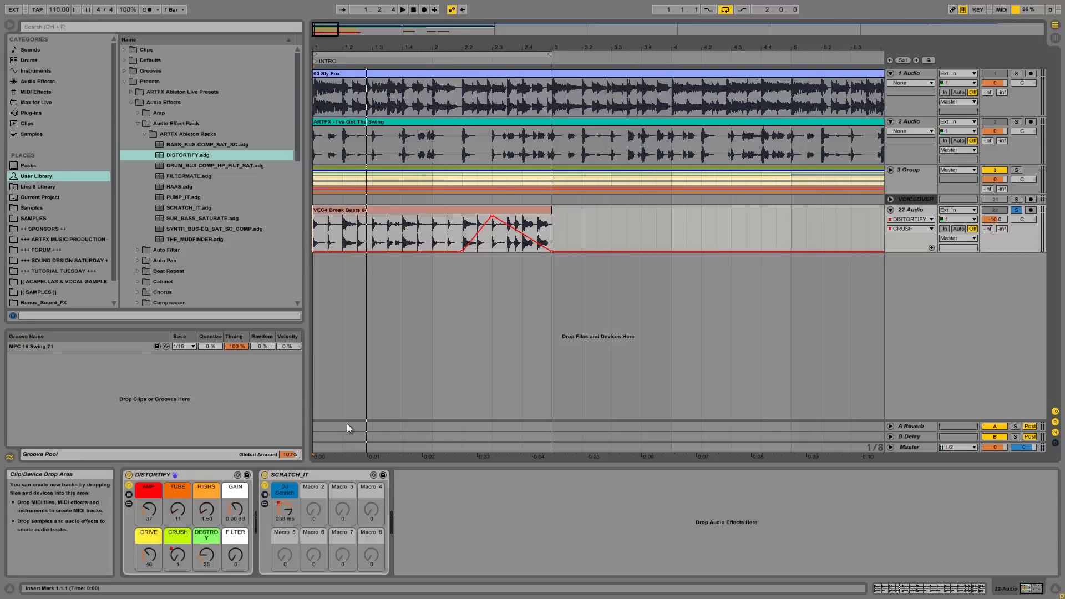
Step: Compare the loop with and without effects by bypassing DISTORTIFY and SCRATCH_IT during playback, and reactivate both racks
left_click(138, 475)
left_click(268, 476)
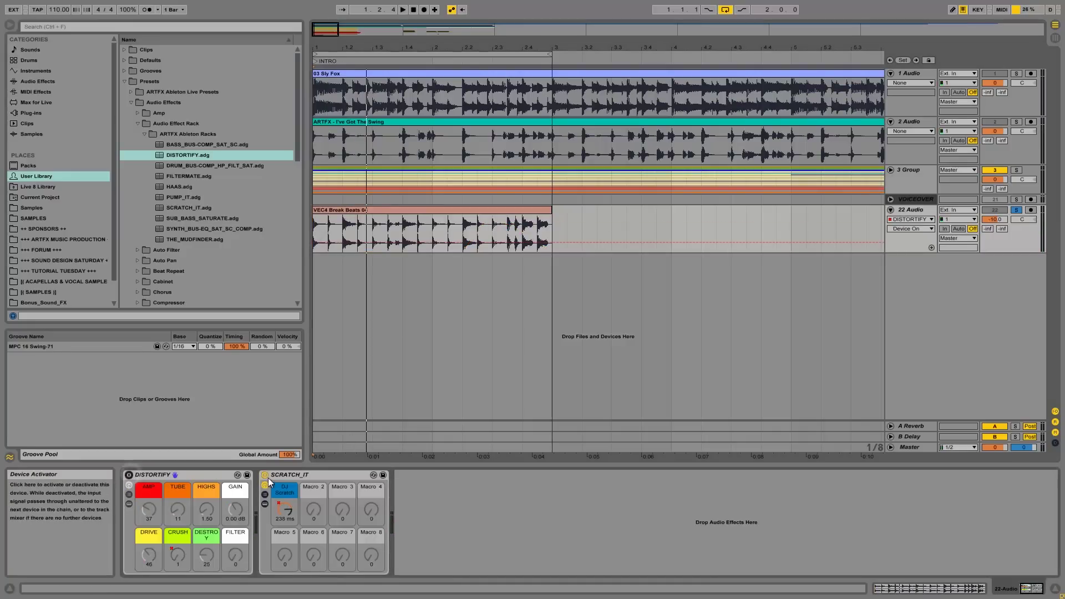
key("space")
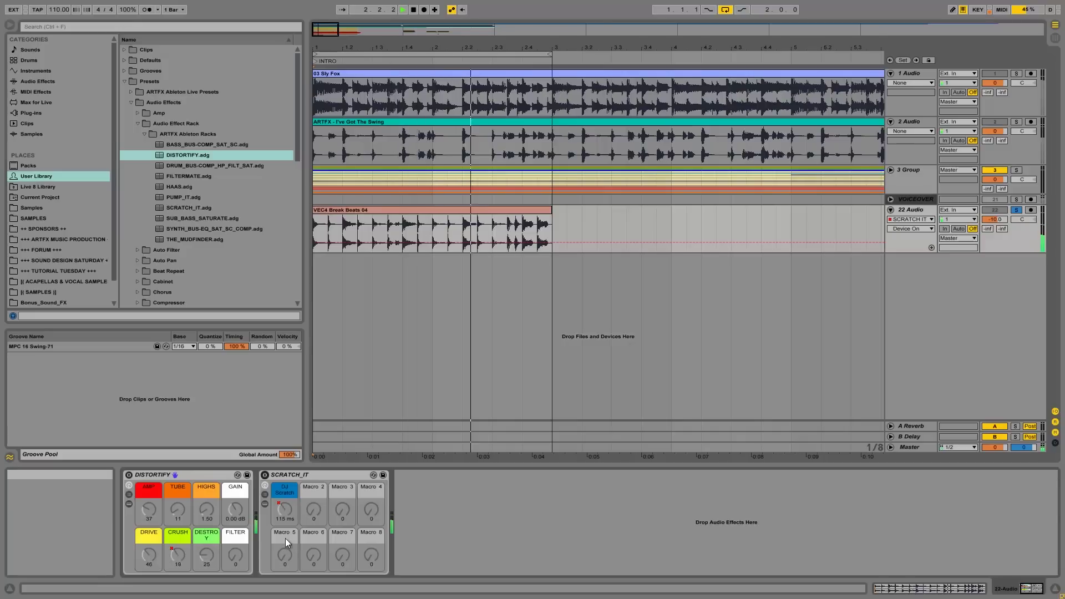
left_click(135, 476)
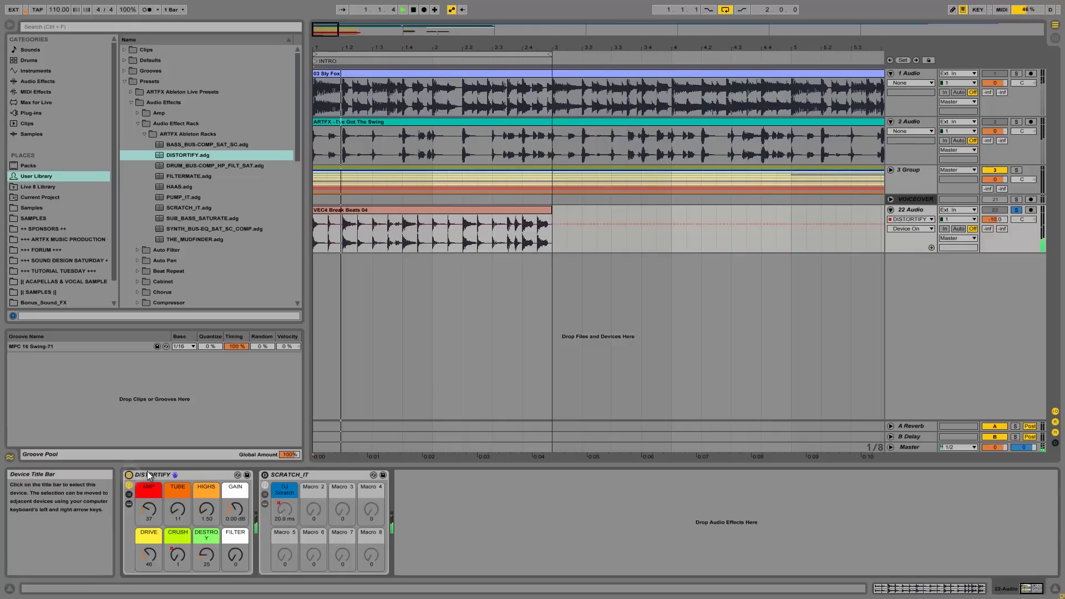
left_click(266, 479)
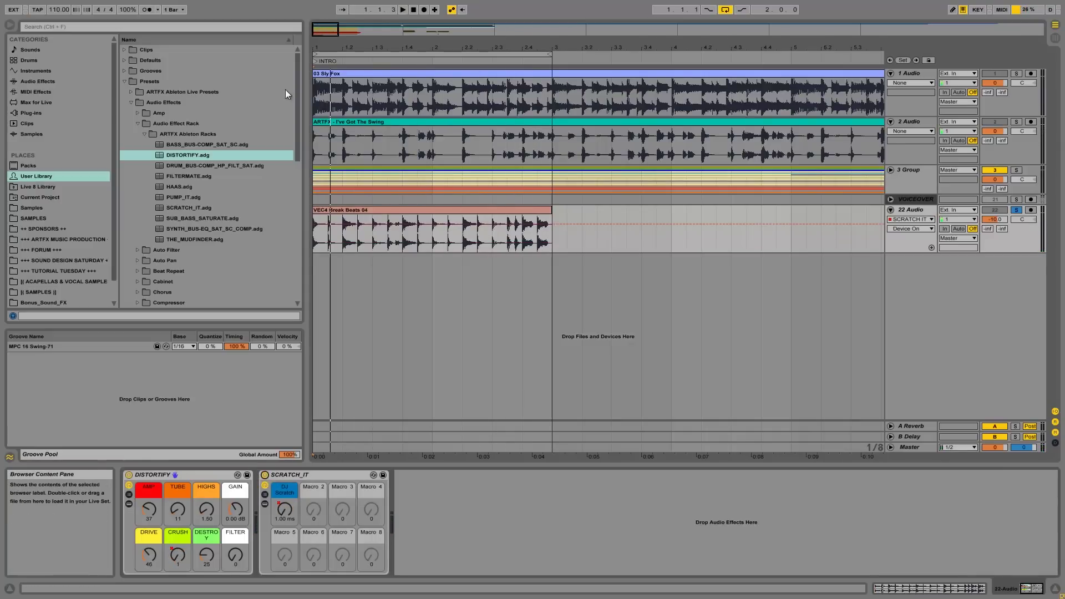
Step: Go through the SUB_BASS_SATURATE and SYNTH_BUS presets, and load THE_MUDFINDER.adg after SCRATCH_IT on the break beat track
left_click(178, 216)
mouse_move(179, 221)
left_mouse_down()
mouse_move(254, 269)
mouse_move(197, 218)
mouse_move(182, 220)
left_mouse_up()
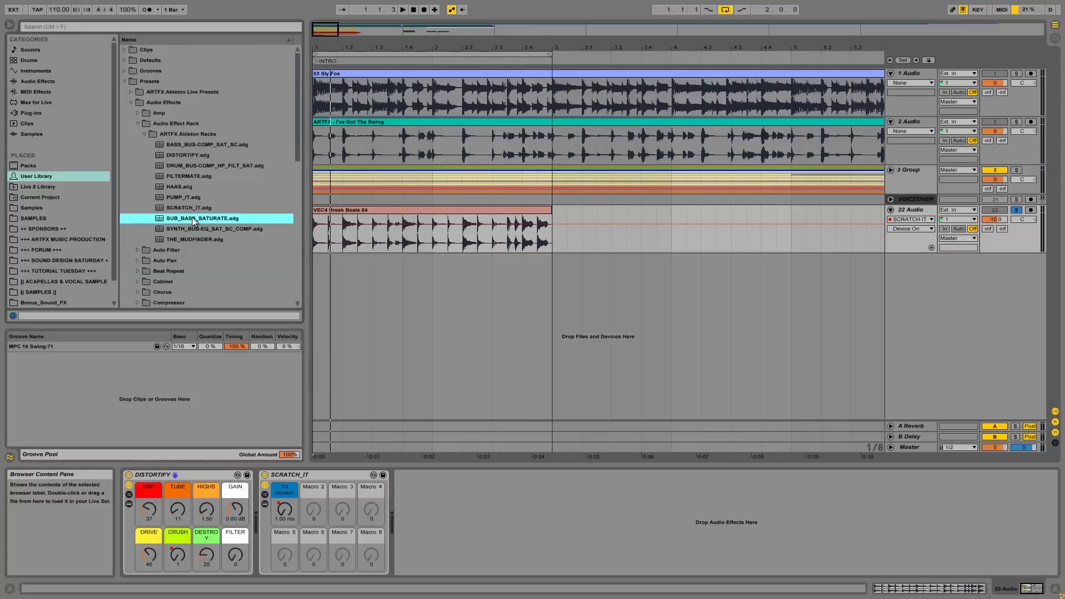
left_click(188, 228)
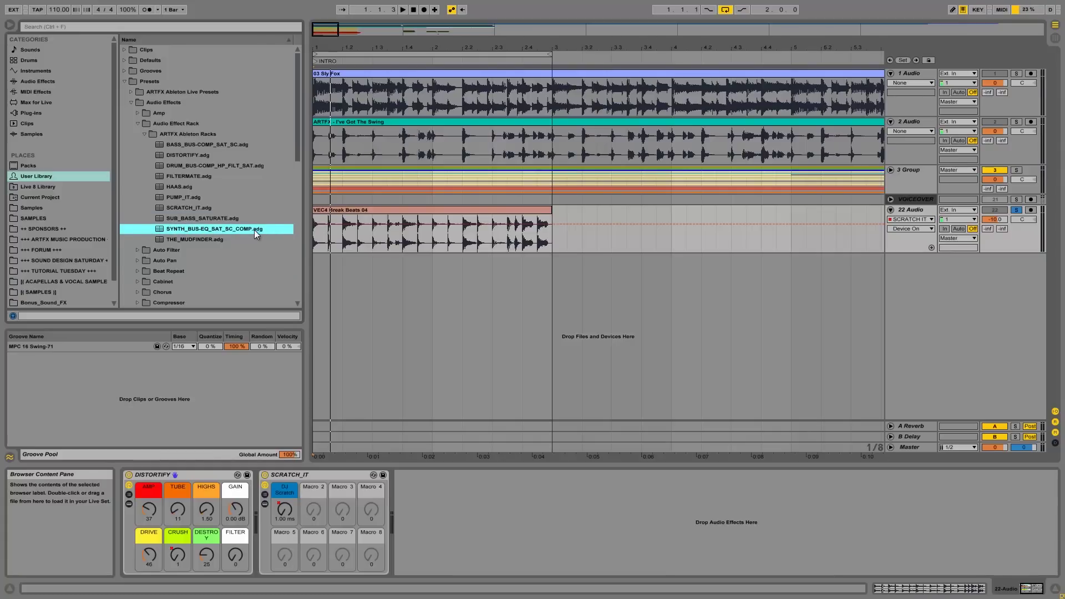
left_click(187, 237)
left_click_drag(178, 237, 487, 487)
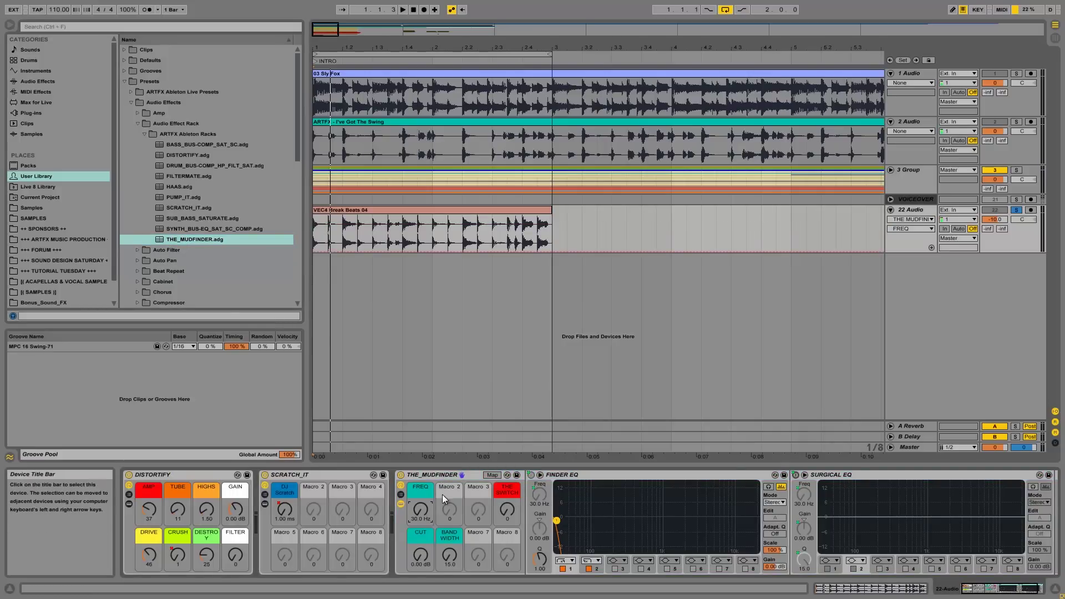
left_click(439, 477)
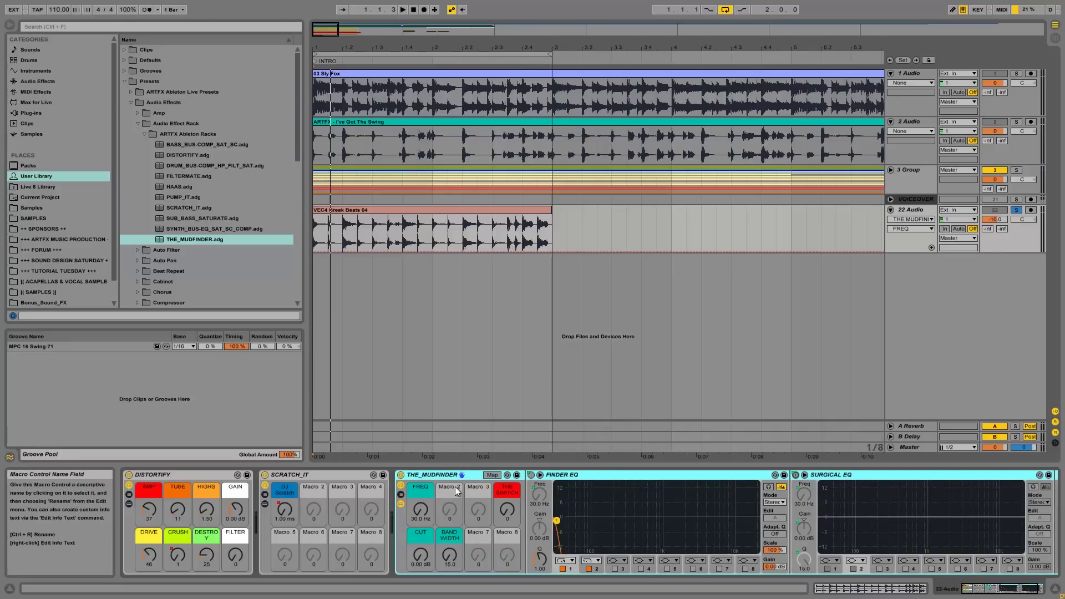
Step: On THE_MUDFINDER, set FREQ to 345 Hz, THE SWITCH to 127, CUT to -15.0 dB and BAND WIDTH to 5.59
left_click_drag(424, 507, 421, 513)
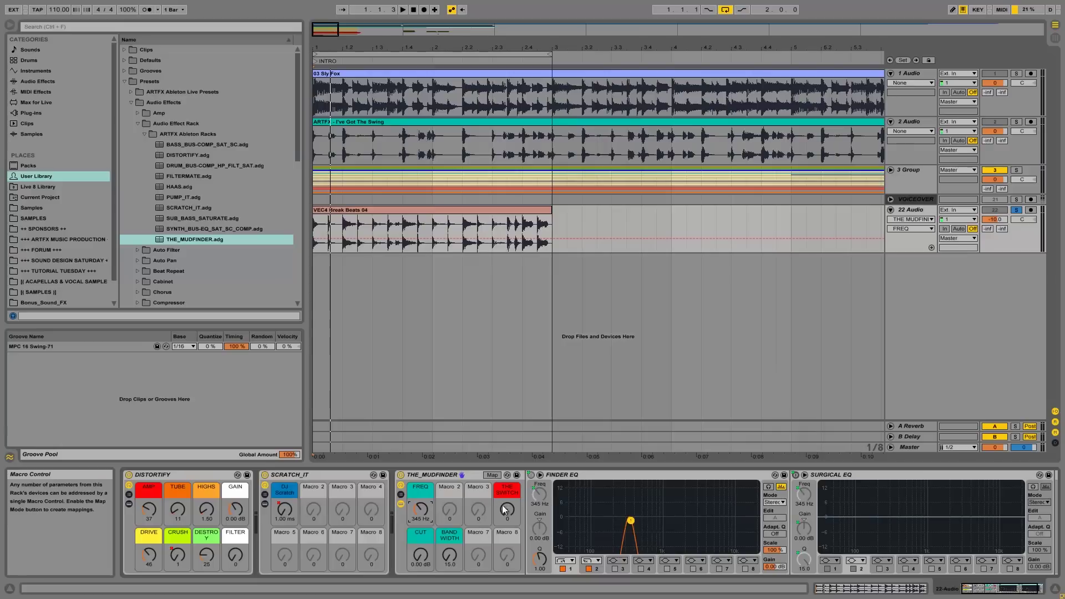
left_click_drag(501, 505, 502, 477)
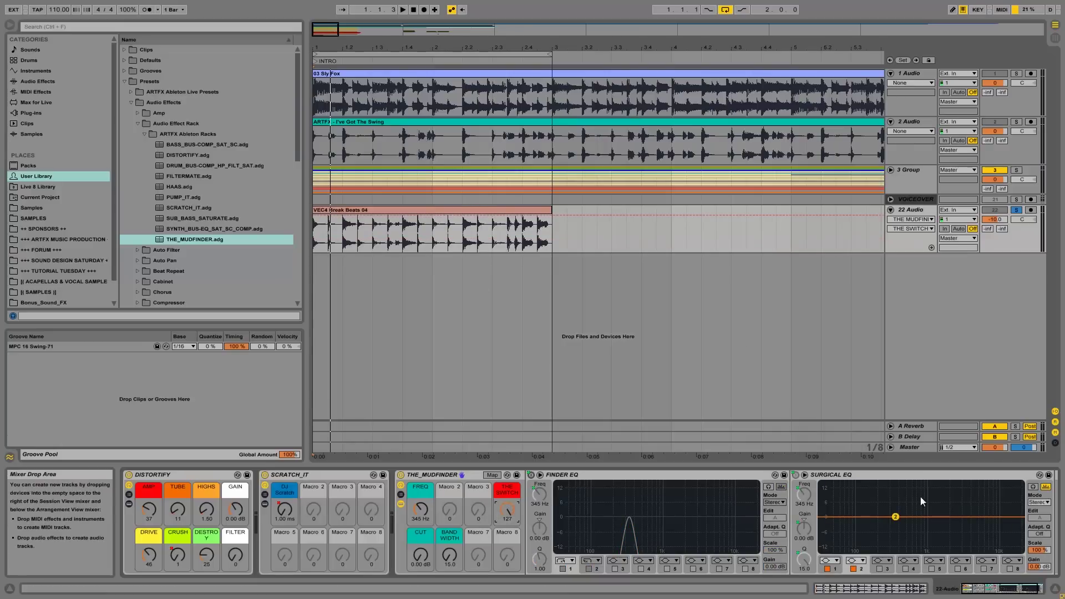
left_click_drag(414, 557, 421, 550)
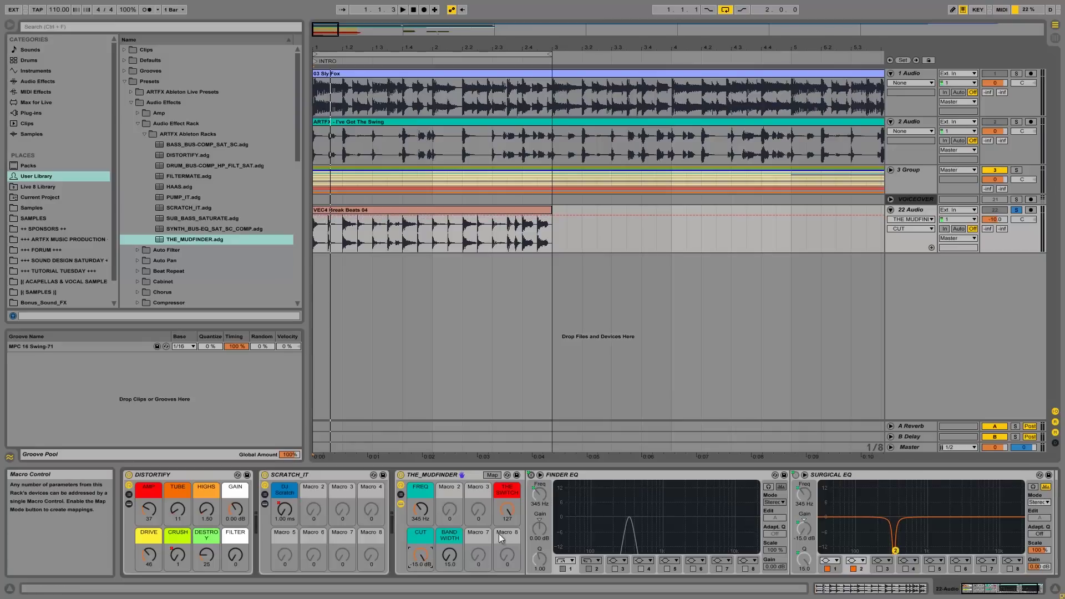
left_click(451, 551)
left_click_drag(451, 550, 452, 555)
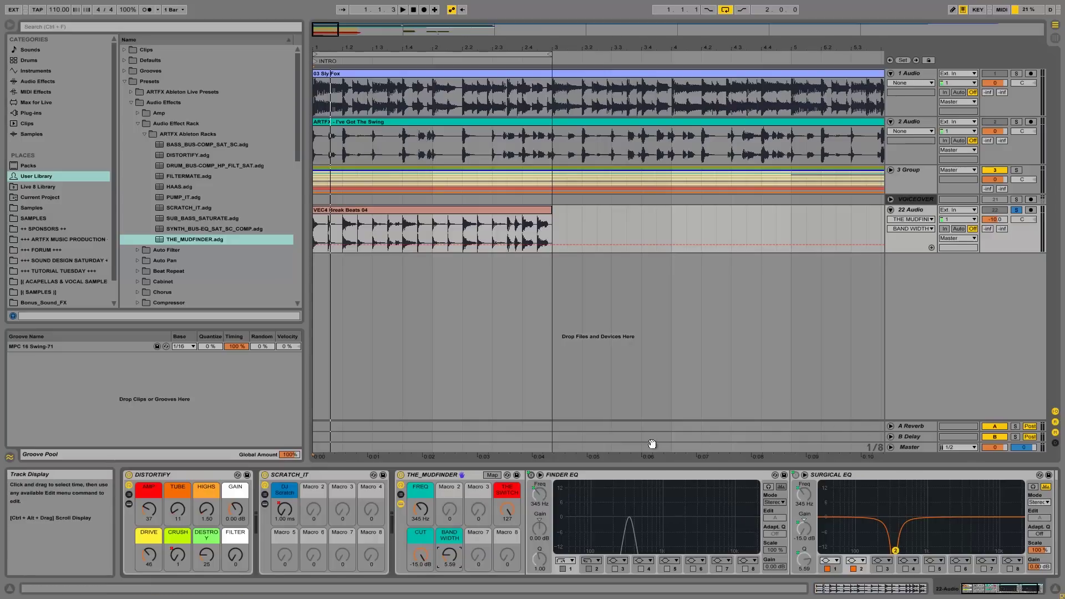
Step: Set THE SWITCH to 0 and FREQ to 9.58 kHz, return THE SWITCH to 127, and lower FREQ to 363 Hz
left_click_drag(507, 507, 511, 563)
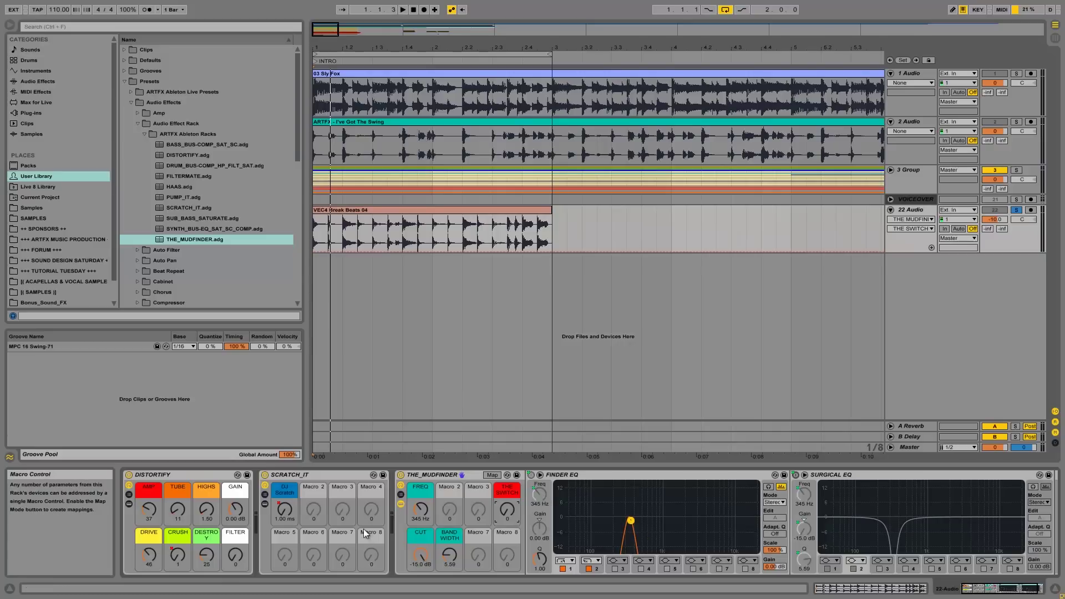
left_click_drag(421, 510, 404, 577)
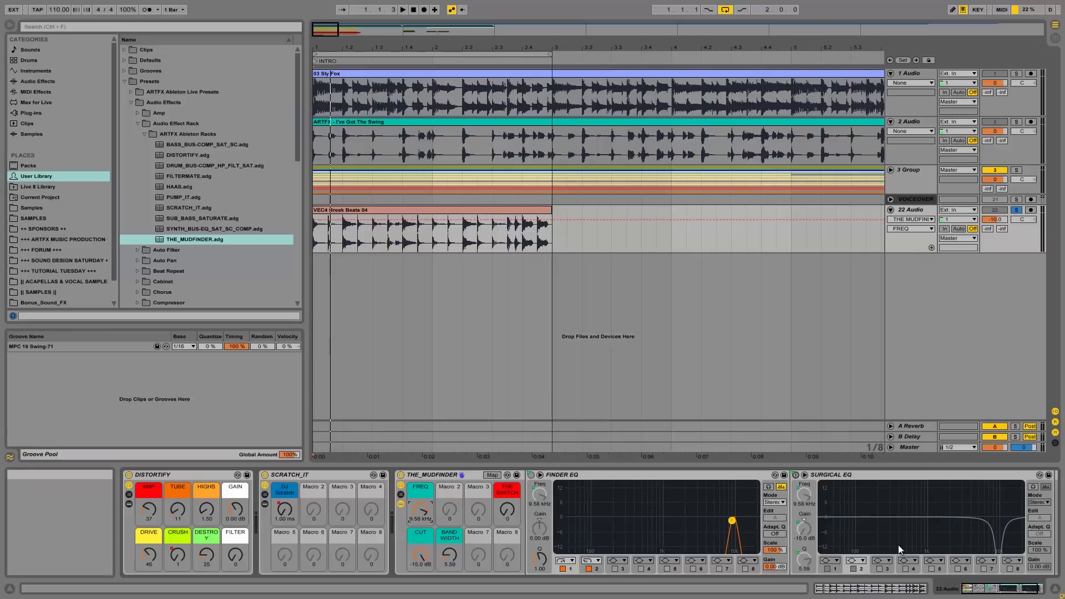
left_click_drag(508, 508, 521, 243)
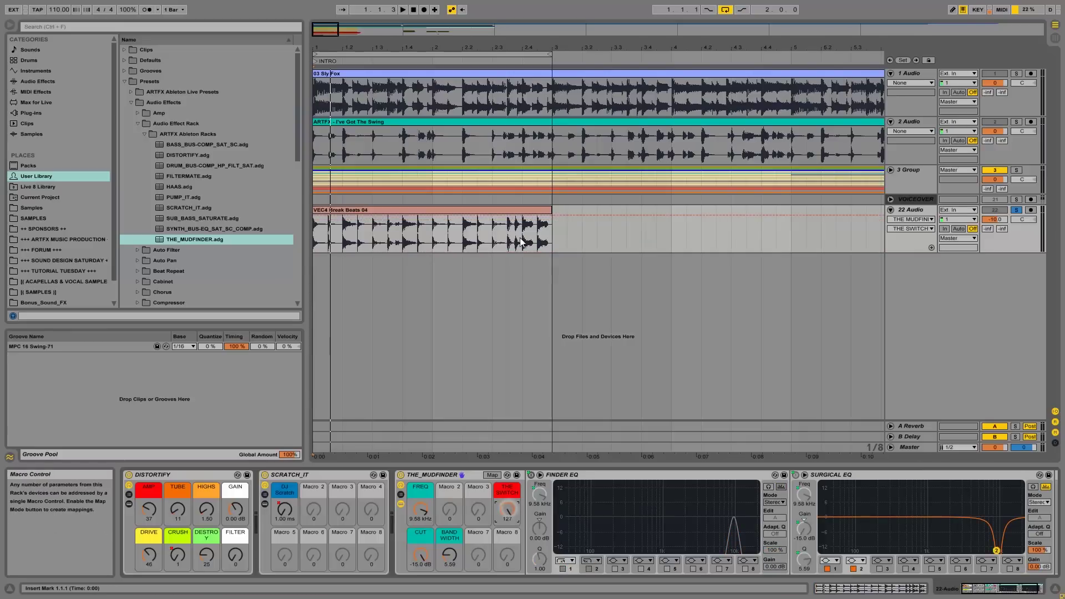
mouse_move(419, 504)
left_mouse_down()
mouse_move(420, 532)
mouse_move(420, 506)
left_mouse_up()
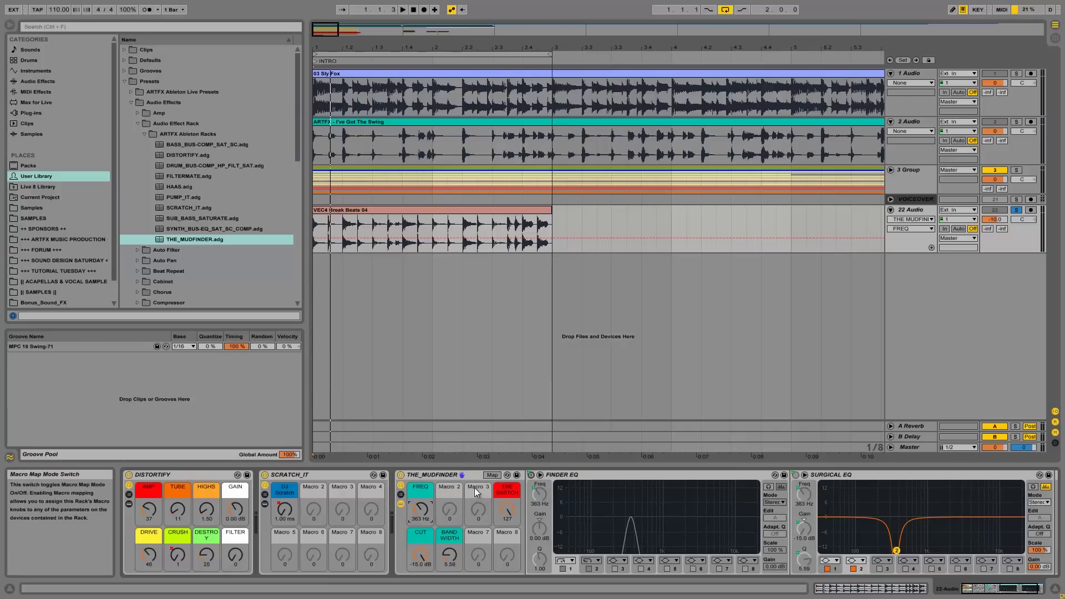
Step: Set THE SWITCH to 0 and FREQ to 30.0 Hz, and sweep FREQ during playback, ending at 99.1 Hz
left_click_drag(506, 508, 506, 554)
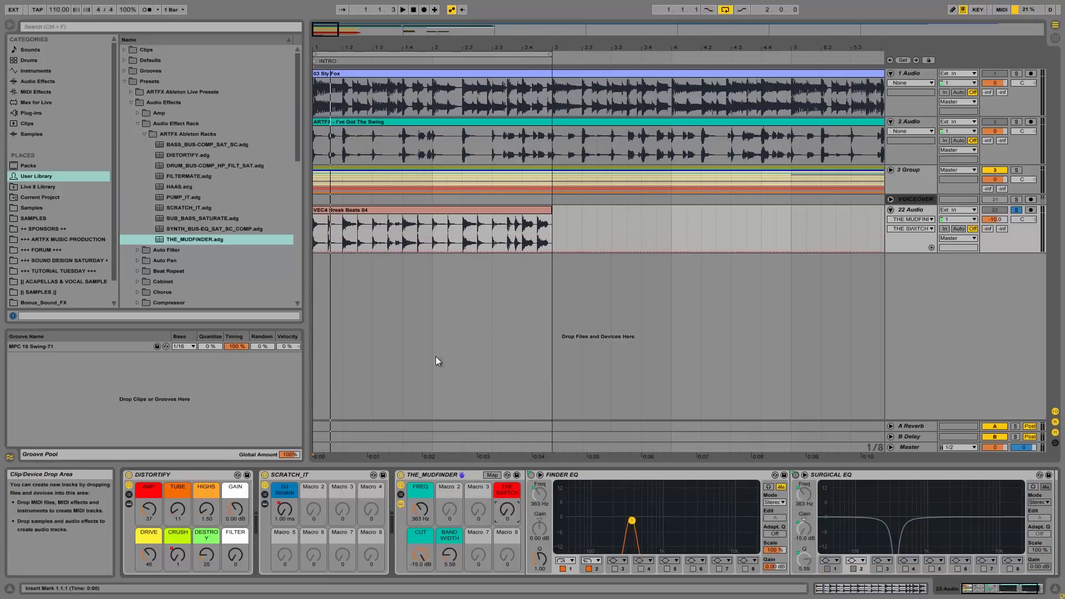
left_click_drag(427, 508, 427, 554)
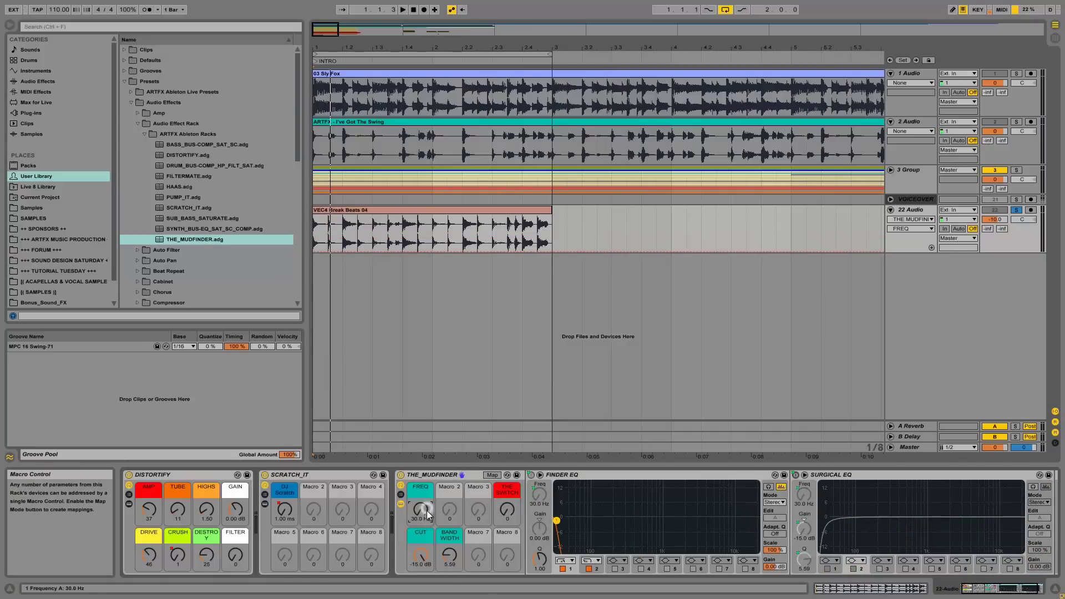
key("space")
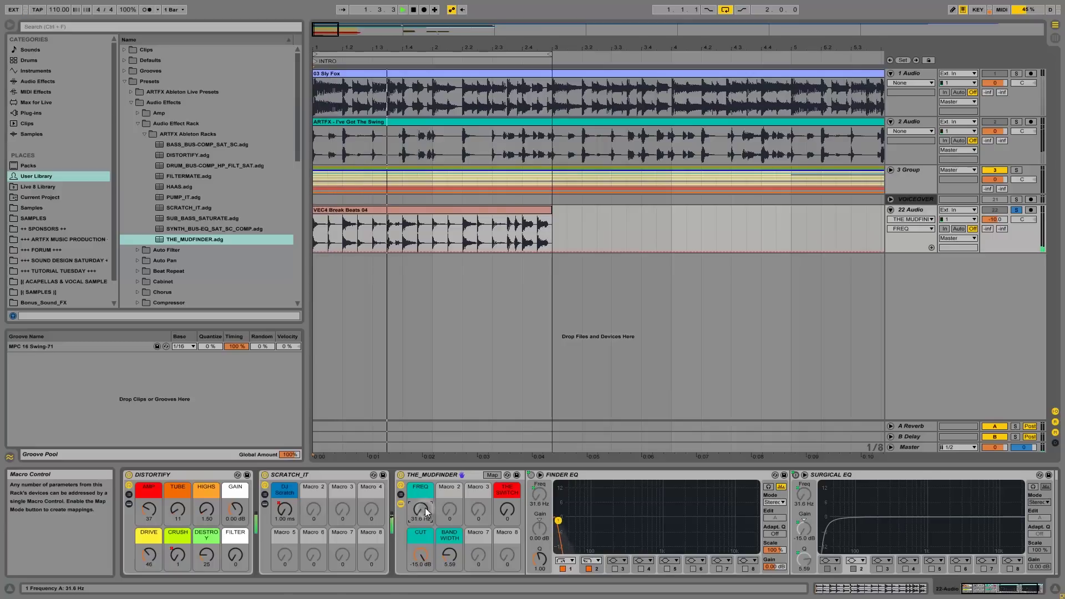
mouse_move(426, 511)
left_mouse_down()
mouse_move(426, 489)
mouse_move(427, 526)
mouse_move(426, 515)
left_mouse_up()
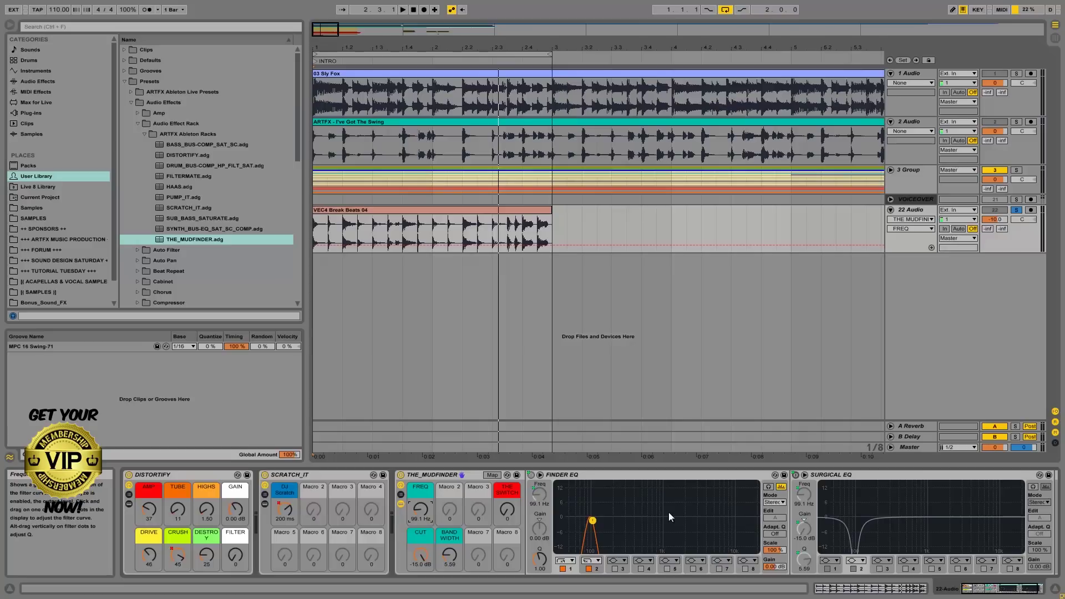
Step: Set THE SWITCH to 127 and BAND WIDTH to 0.10, and sweep FREQ during playback, ending at 30.0 Hz
left_click_drag(507, 510, 515, 457)
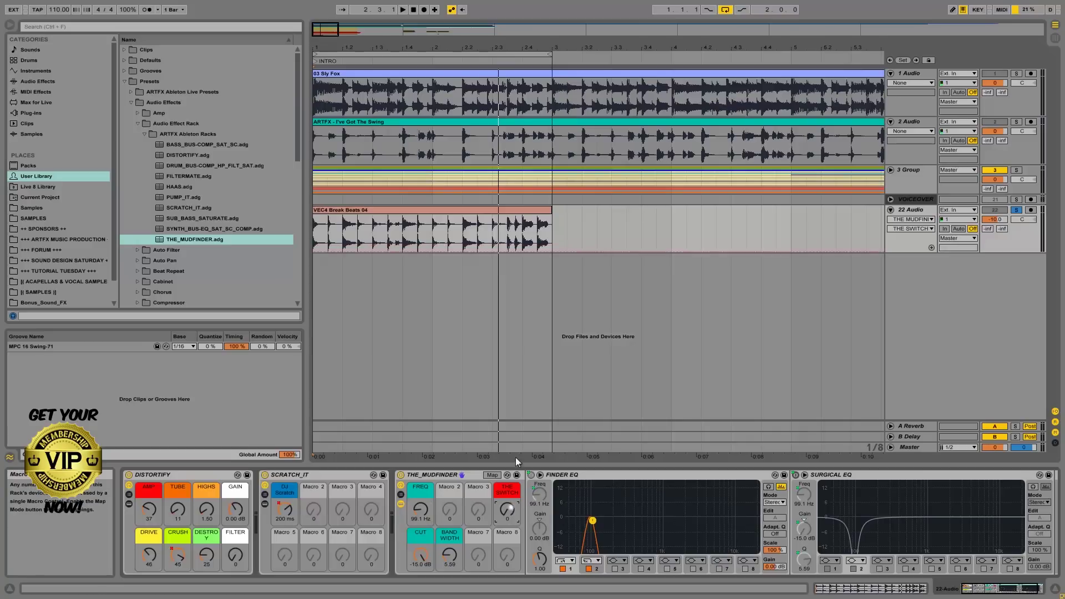
left_click_drag(420, 512, 415, 477)
mouse_move(450, 555)
left_mouse_down()
mouse_move(451, 544)
mouse_move(451, 557)
left_mouse_up()
mouse_move(417, 507)
left_mouse_down()
mouse_move(418, 524)
mouse_move(419, 510)
left_mouse_up()
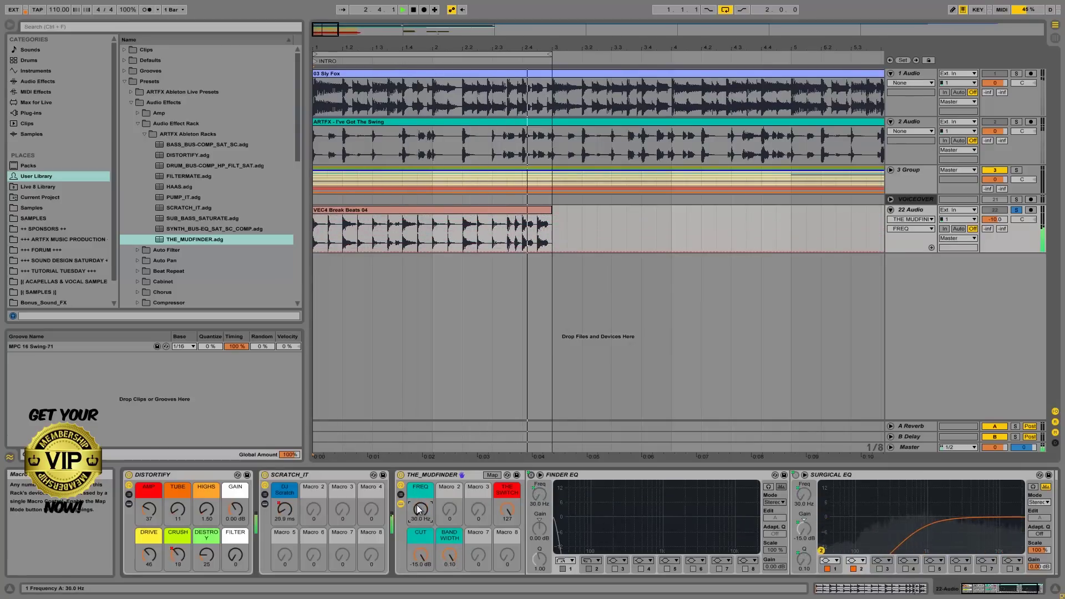
key("space")
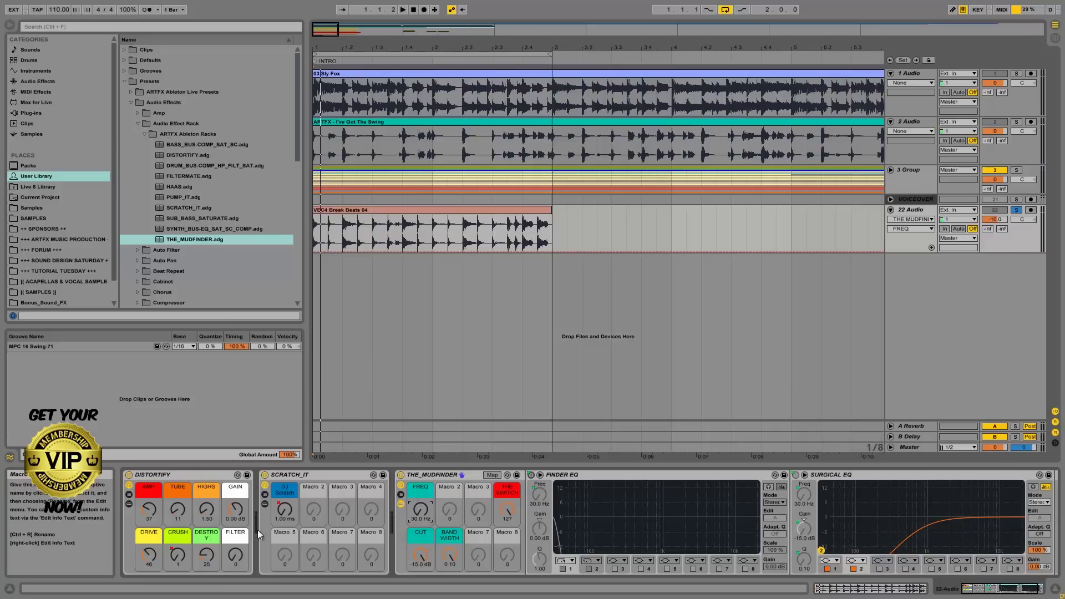
Step: Delete the DISTORTIFY, SCRATCH_IT and THE_MUDFINDER racks from the break beat track
left_click(216, 475)
left_click(437, 476, "shift")
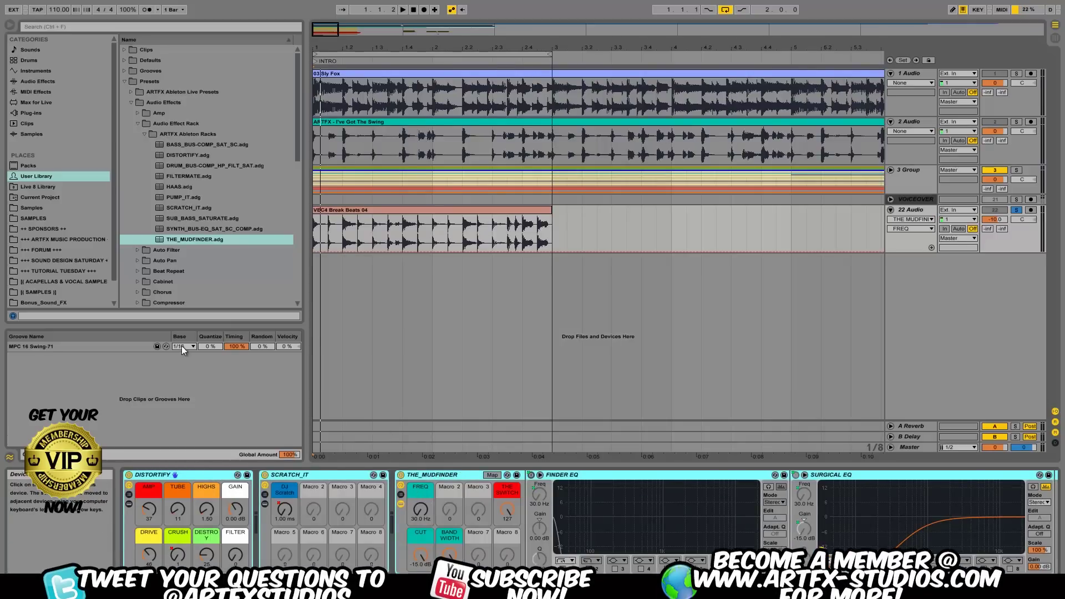
key("Delete")
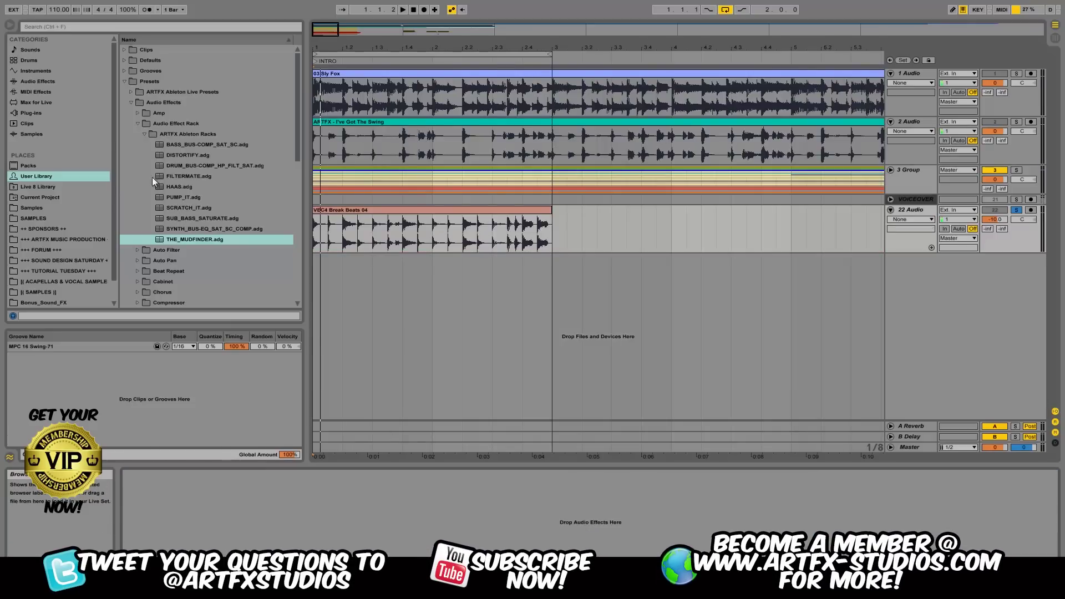